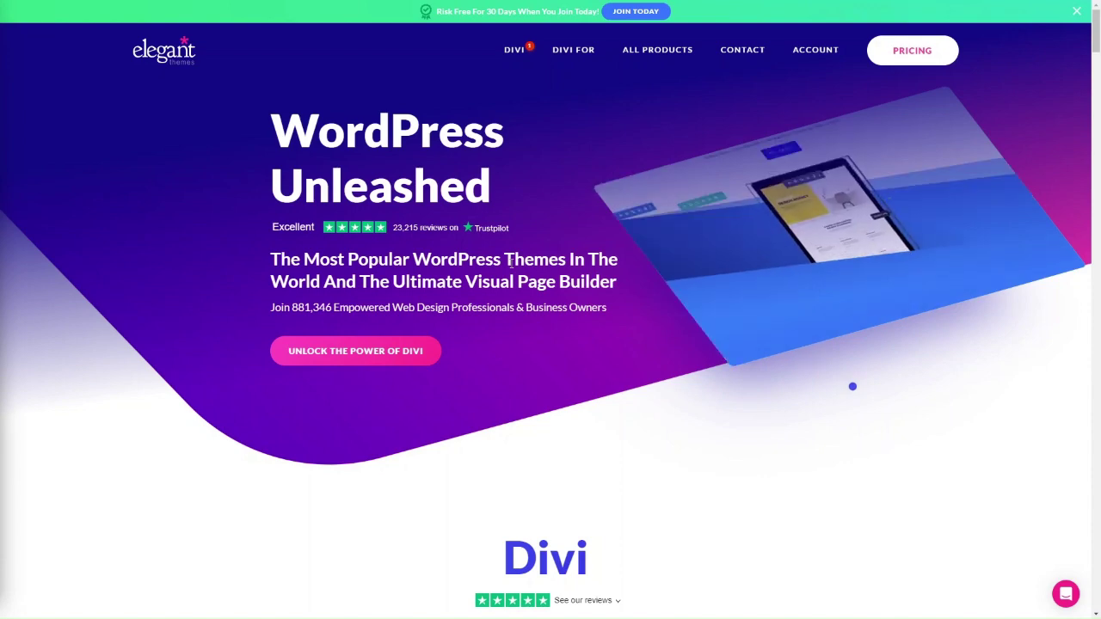
# Scroll down to the Divi introduction on the homepage and back up.
pyautogui.scroll(-2, 504, 348)
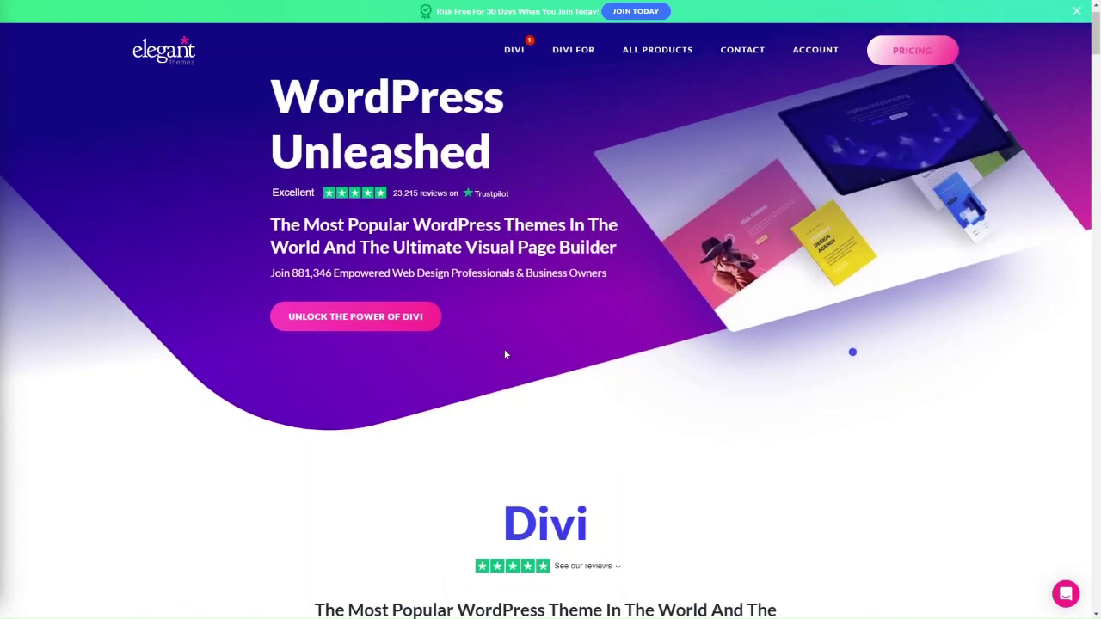
pyautogui.scroll(-2, 504, 354)
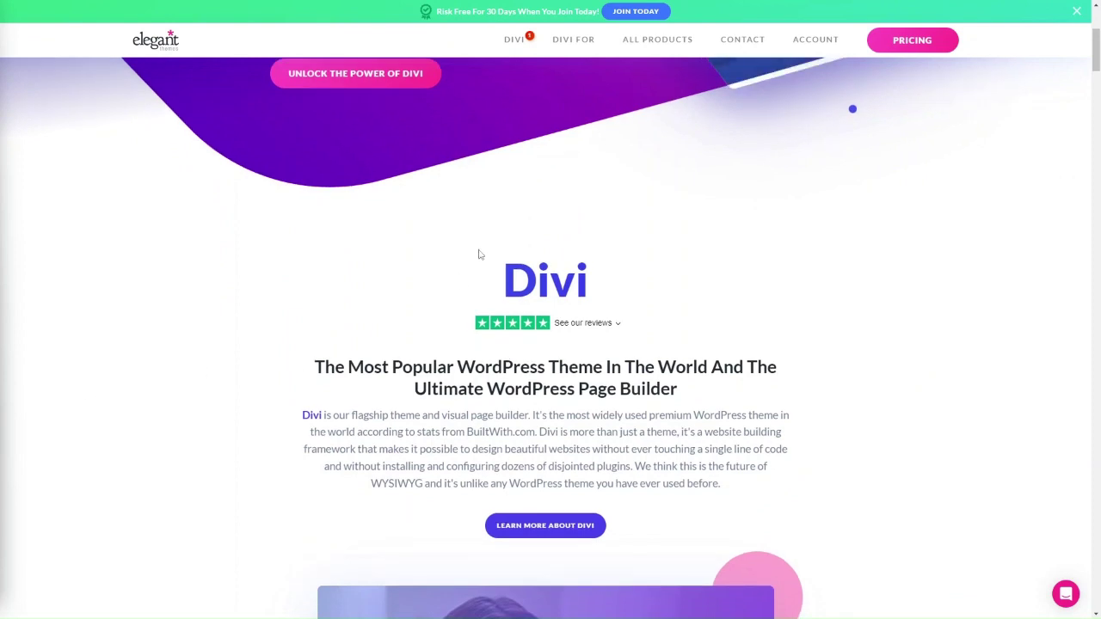
pyautogui.scroll(3, 482, 241)
# Open the 2,000+ Layouts gallery from the Divi menu and browse its 338 layout packs.
pyautogui.moveTo(517, 56)
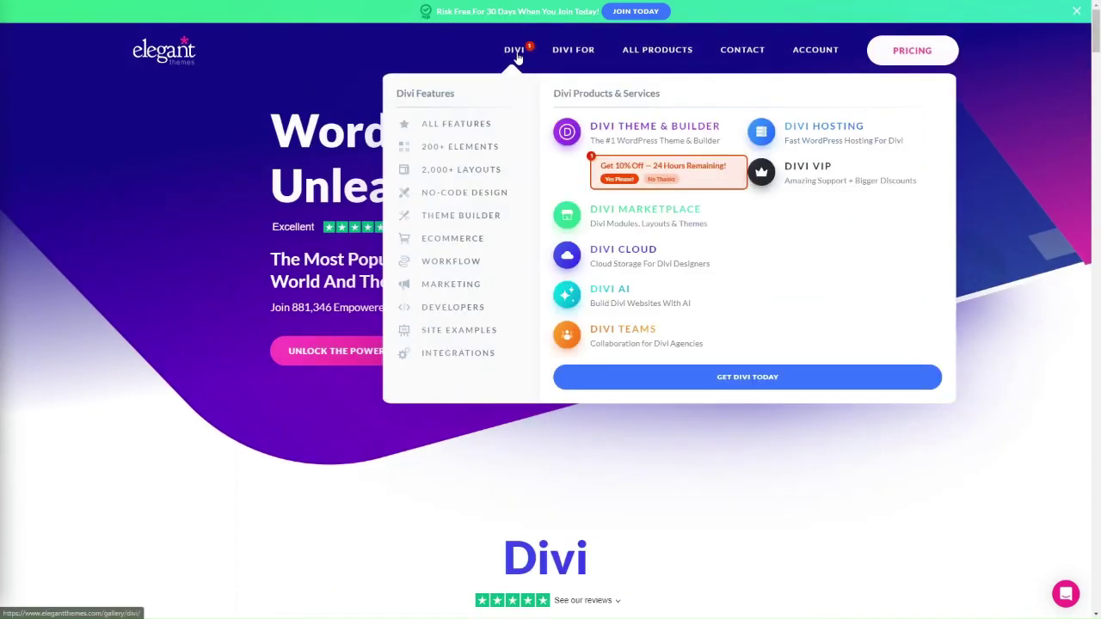
pyautogui.click(465, 172)
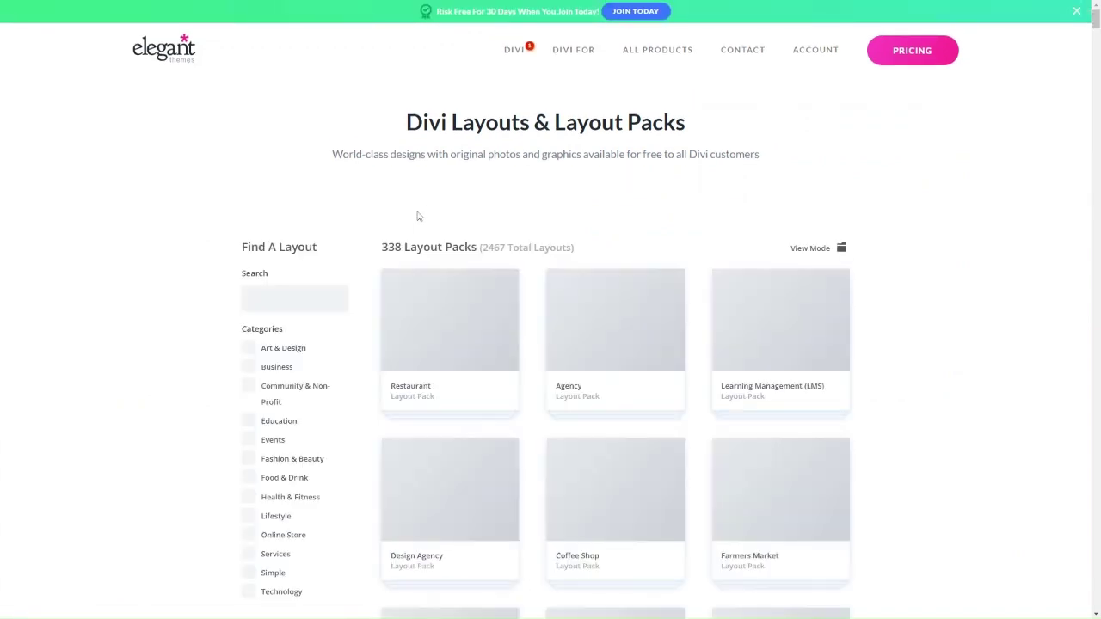
pyautogui.scroll(-1, 423, 307)
pyautogui.scroll(-2, 423, 307)
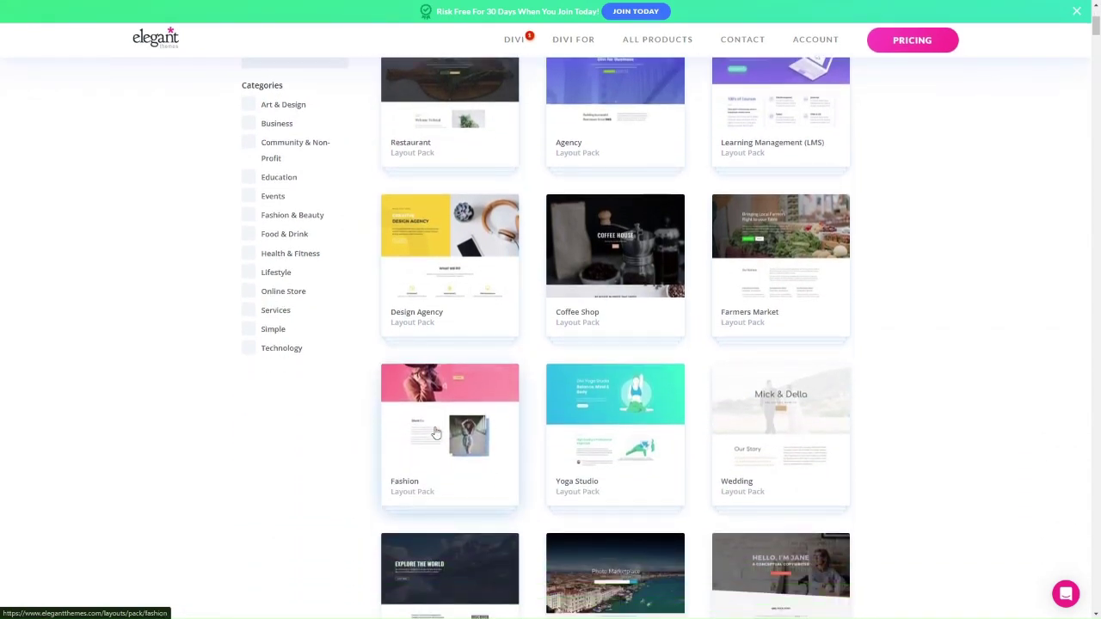
pyautogui.scroll(-1, 436, 433)
pyautogui.scroll(4, 436, 433)
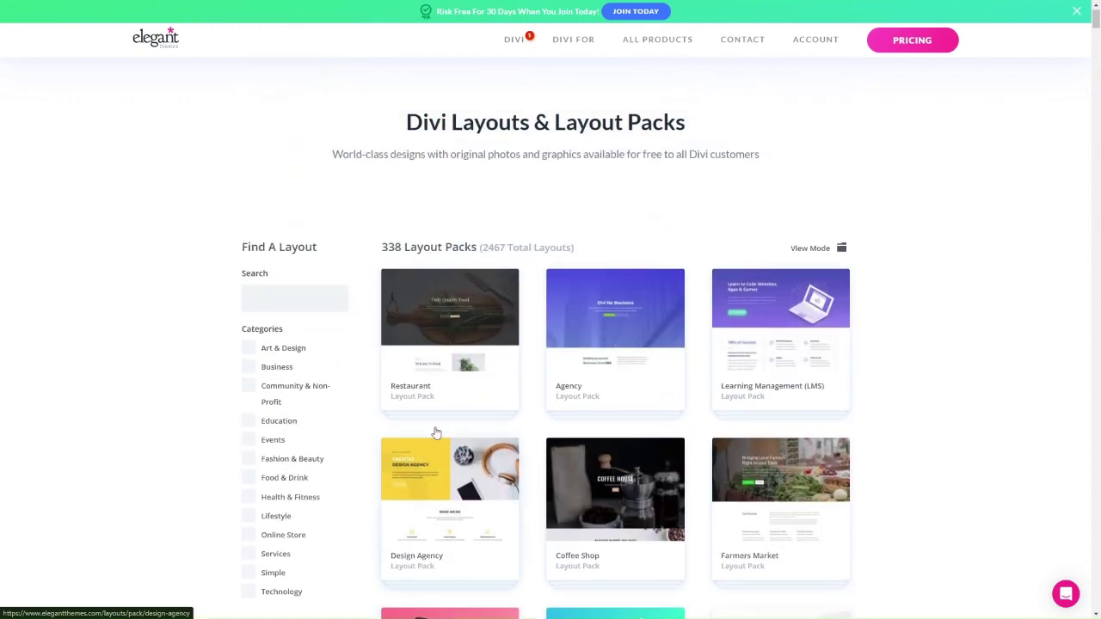
pyautogui.moveTo(526, 51)
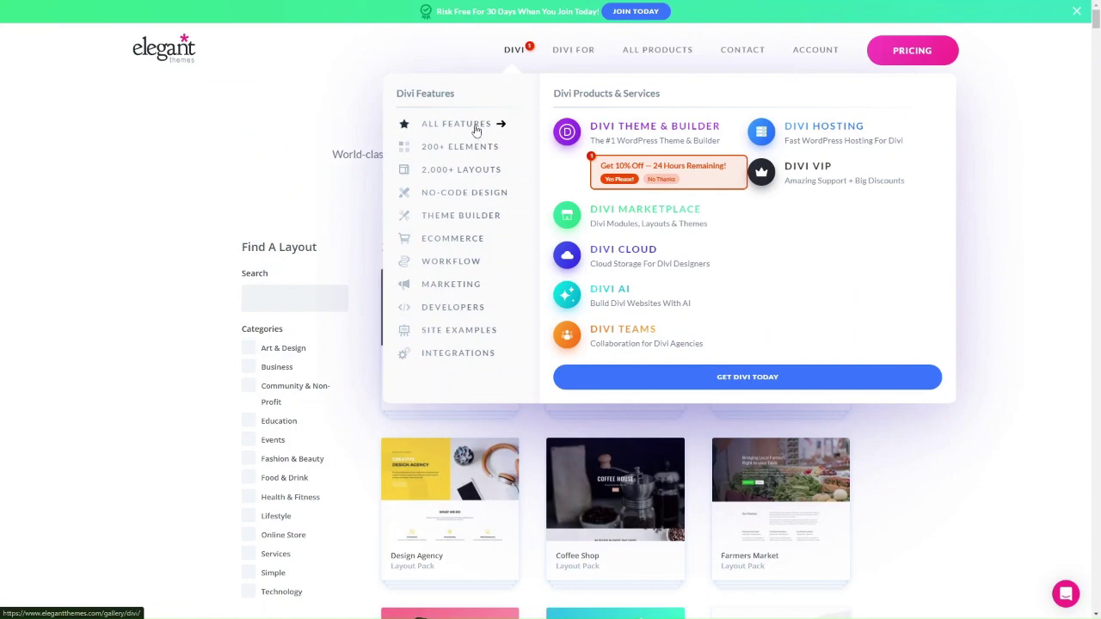
# Open the 200+ Elements page and browse native modules like Accordion, Audio, Bar Counter and Blog.
pyautogui.click(475, 153)
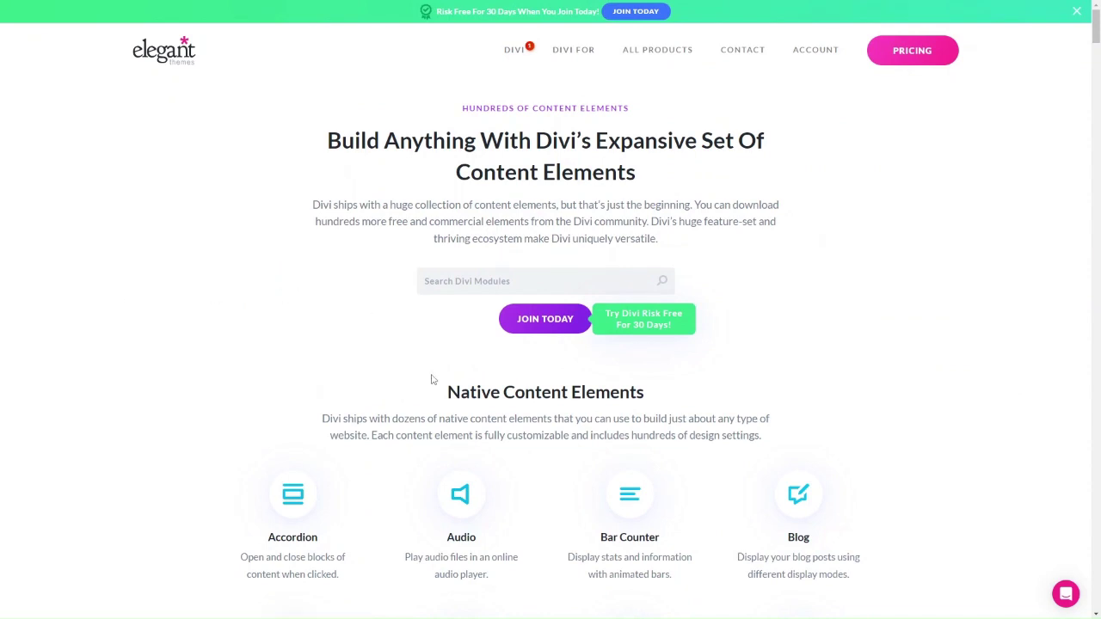
pyautogui.scroll(-1, 433, 378)
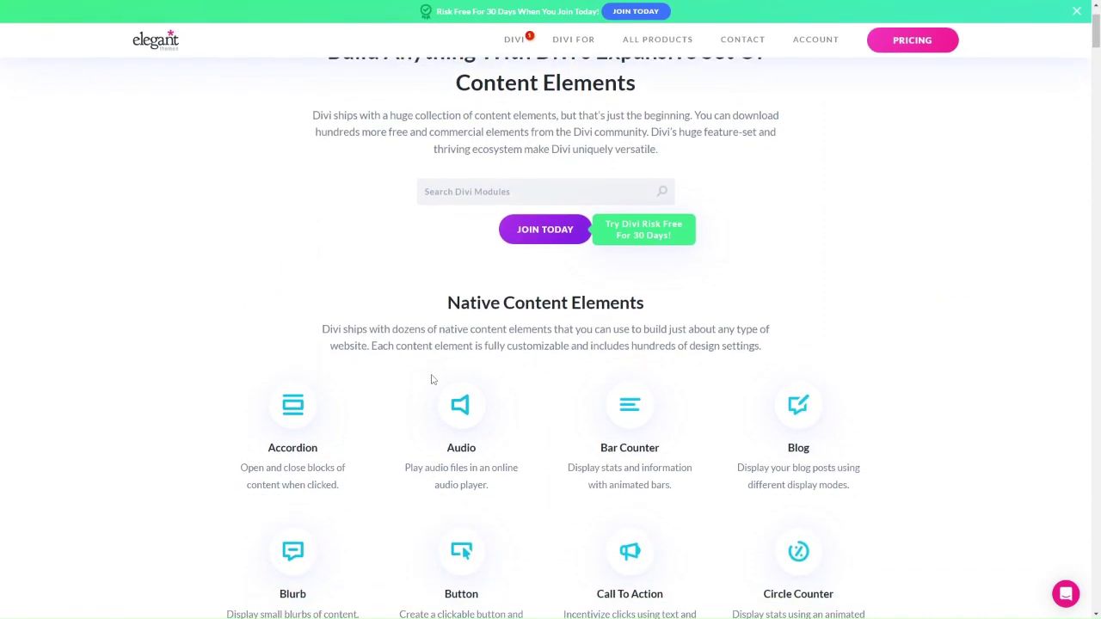
pyautogui.scroll(-2, 433, 378)
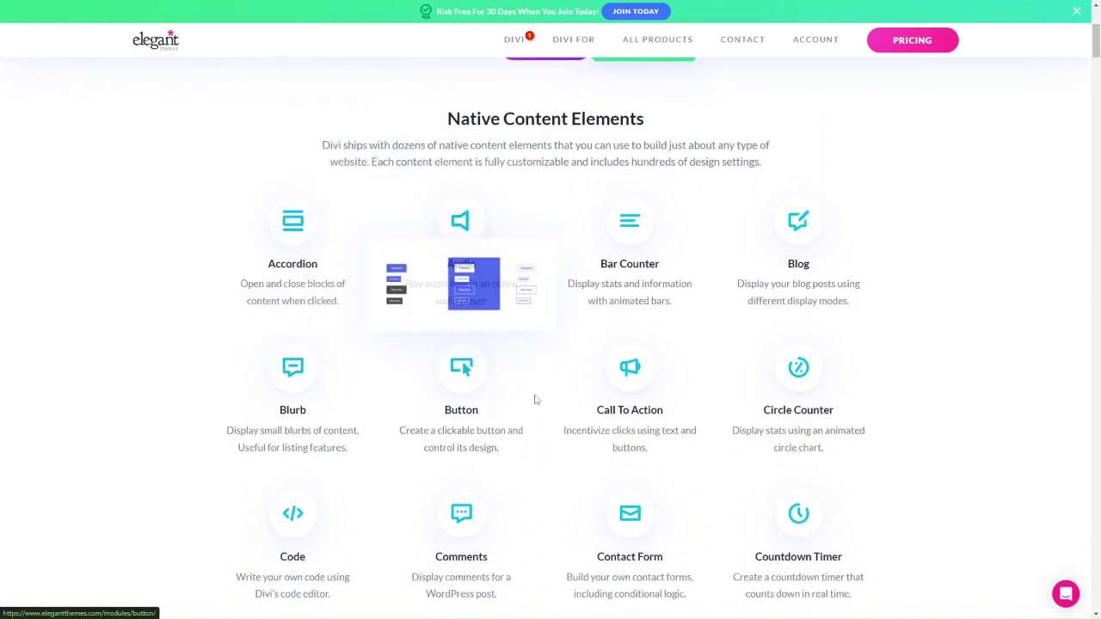
pyautogui.scroll(-2, 482, 378)
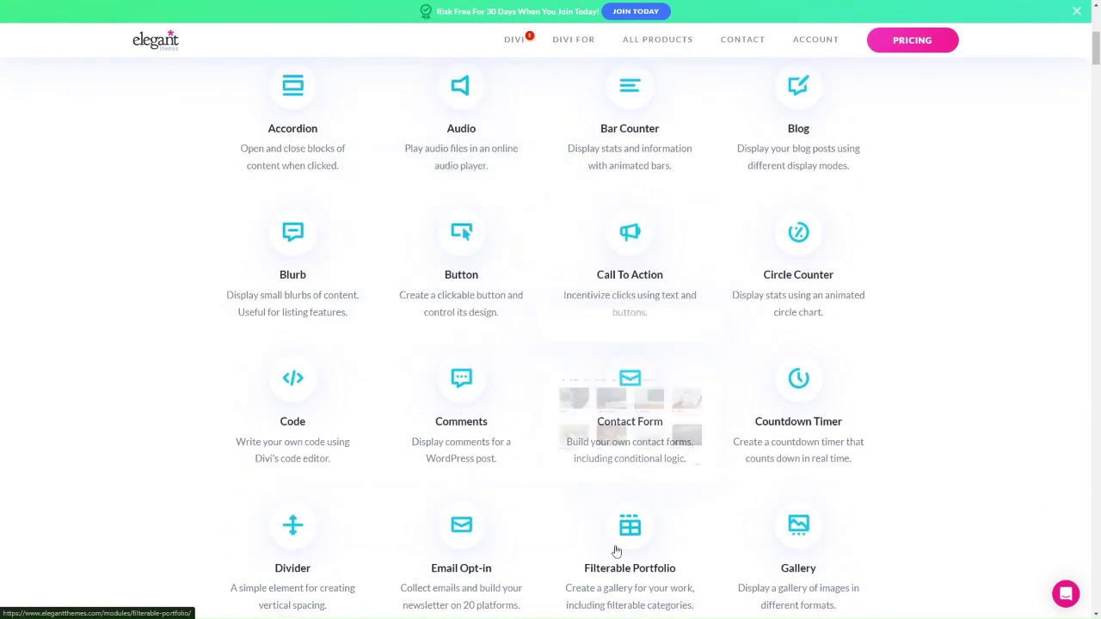
pyautogui.scroll(-2, 614, 553)
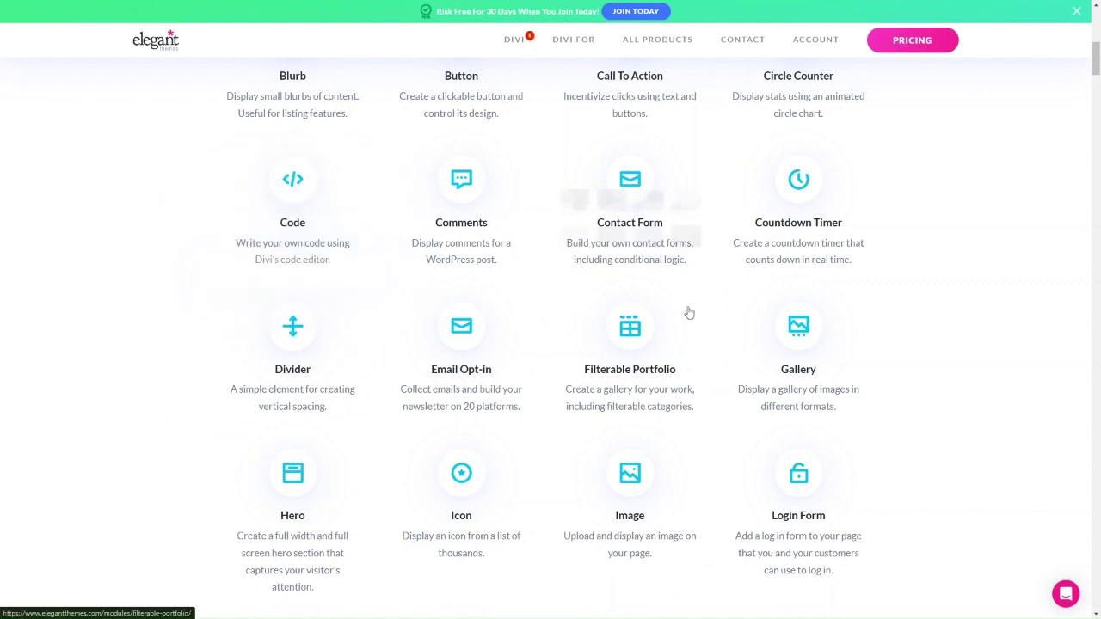
pyautogui.scroll(-2, 854, 370)
pyautogui.scroll(-1, 854, 369)
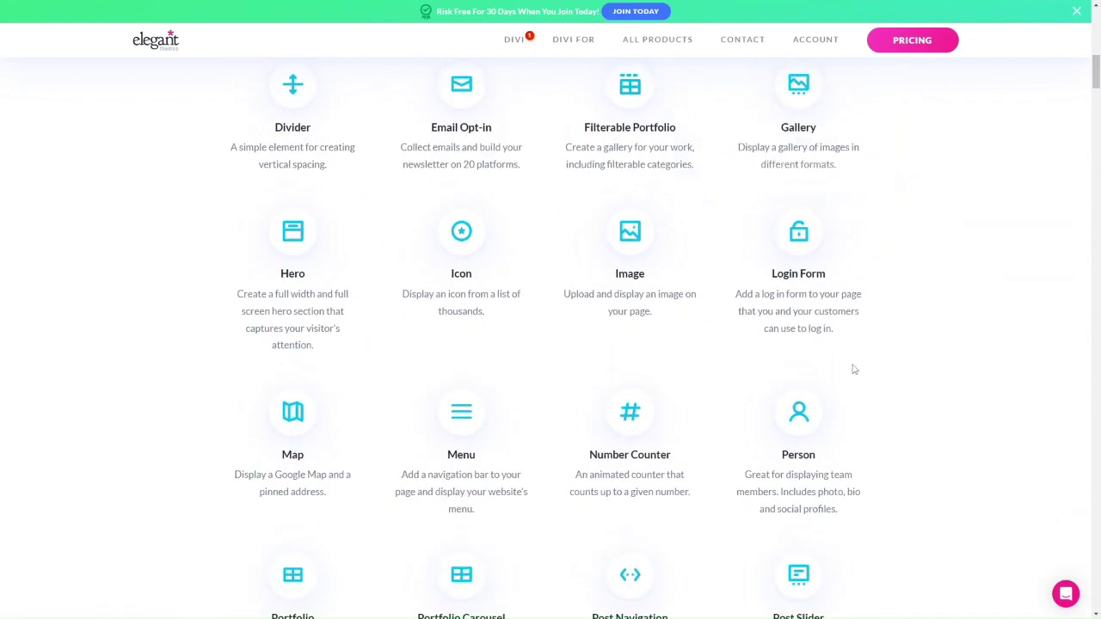
pyautogui.scroll(-2, 665, 317)
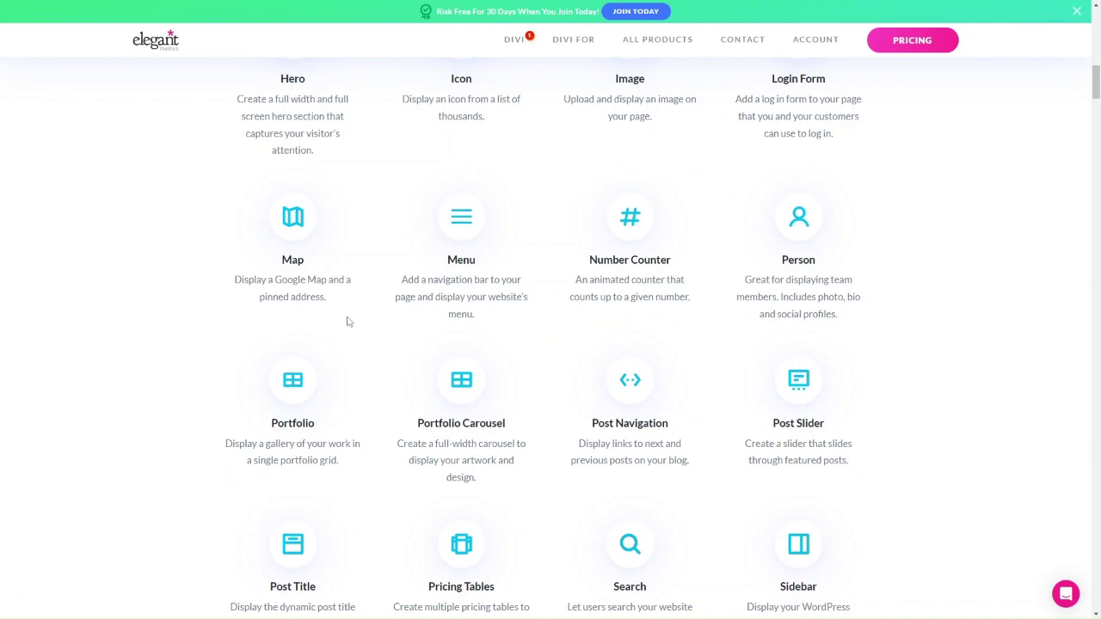
pyautogui.scroll(10, 610, 255)
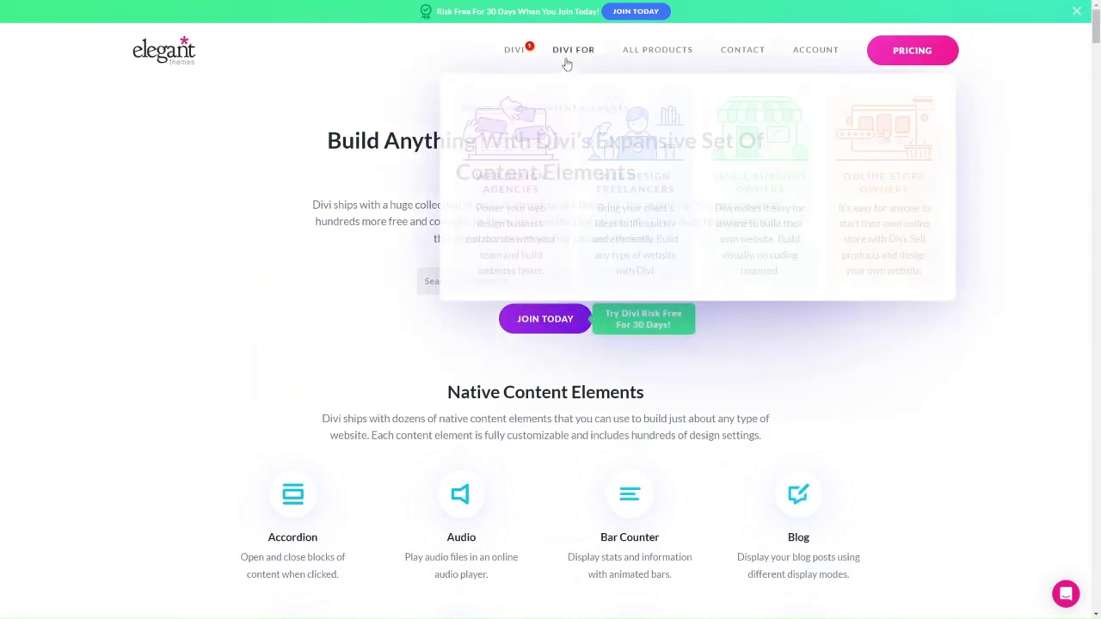
# Go to the Pricing page comparing Yearly Access ($89/year) and Lifetime Access ($249 one-time).
pyautogui.moveTo(736, 60)
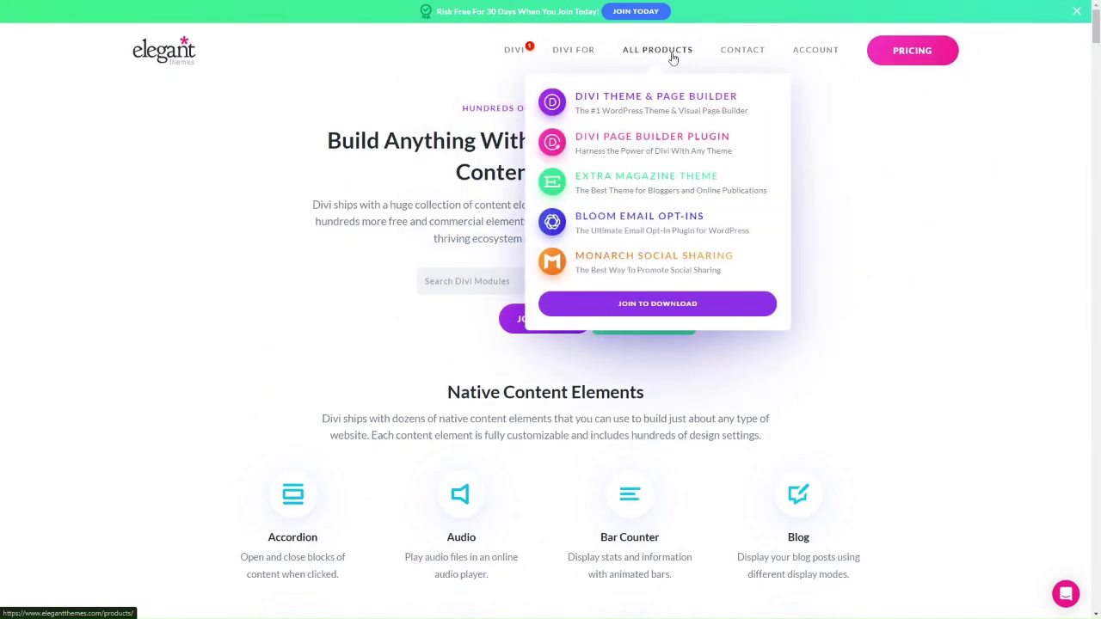
pyautogui.click(912, 61)
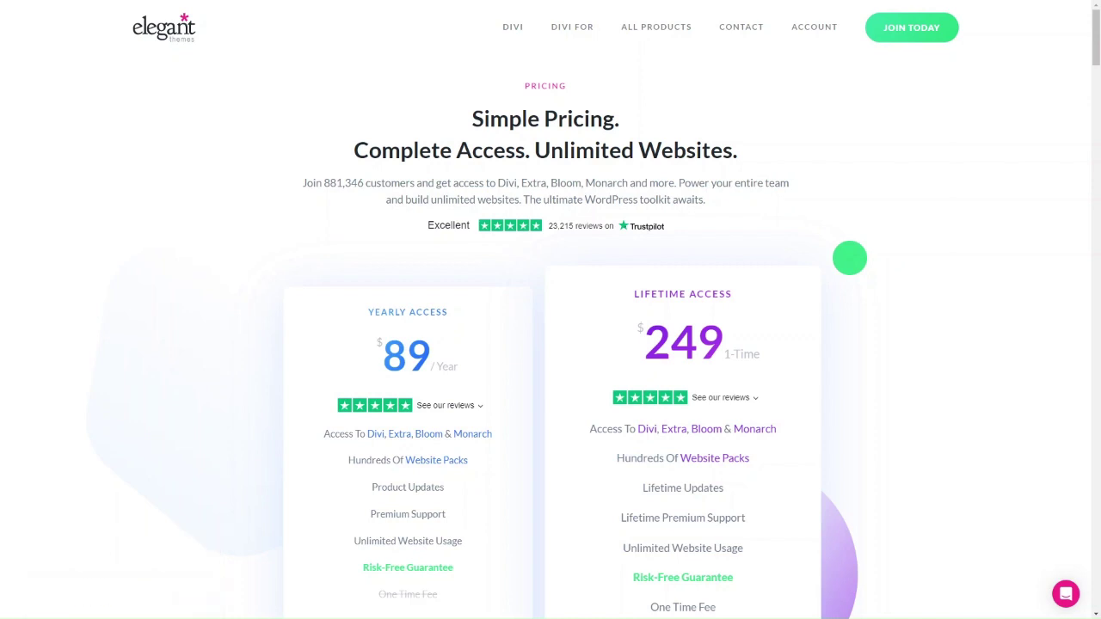
pyautogui.scroll(-2, 290, 364)
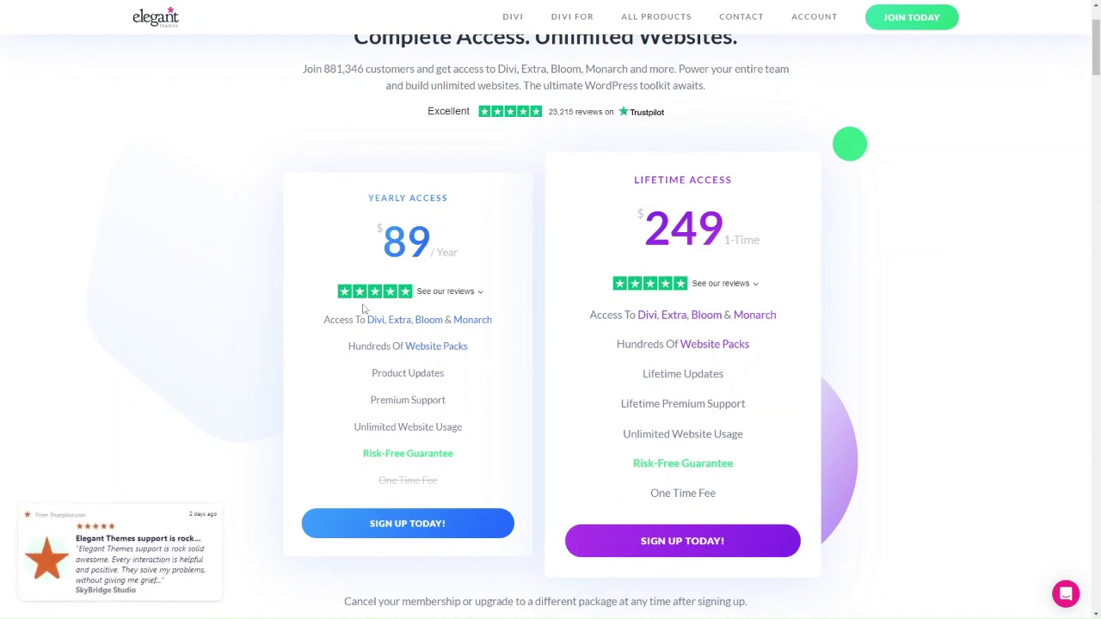
pyautogui.moveTo(494, 382)
pyautogui.scroll(-2, 494, 382)
pyautogui.moveTo(726, 217)
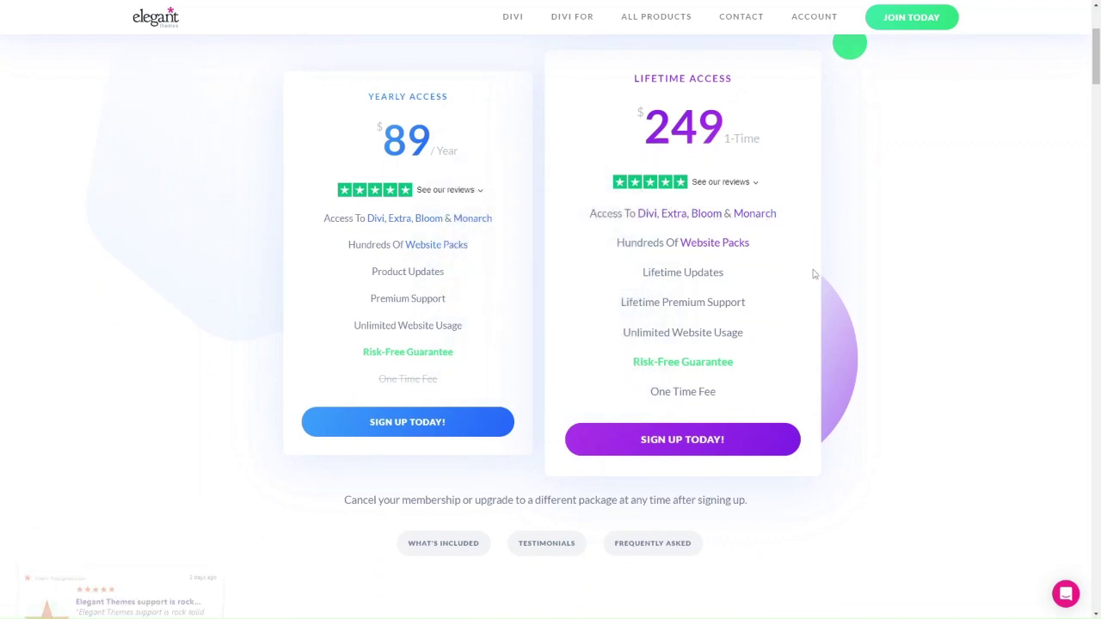
pyautogui.scroll(1, 814, 274)
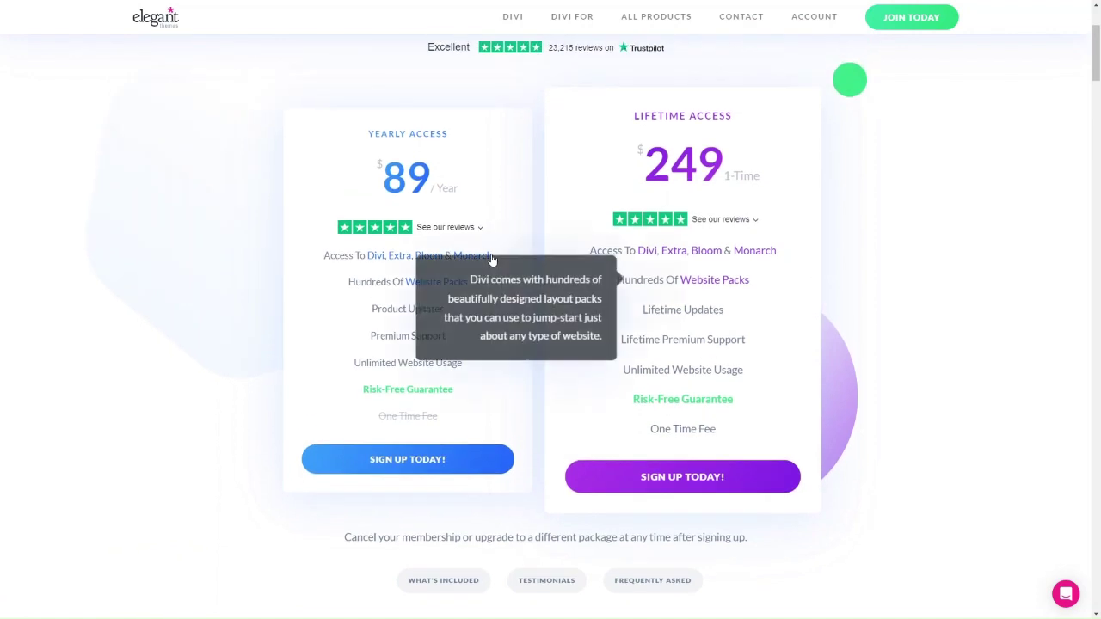
pyautogui.moveTo(430, 242)
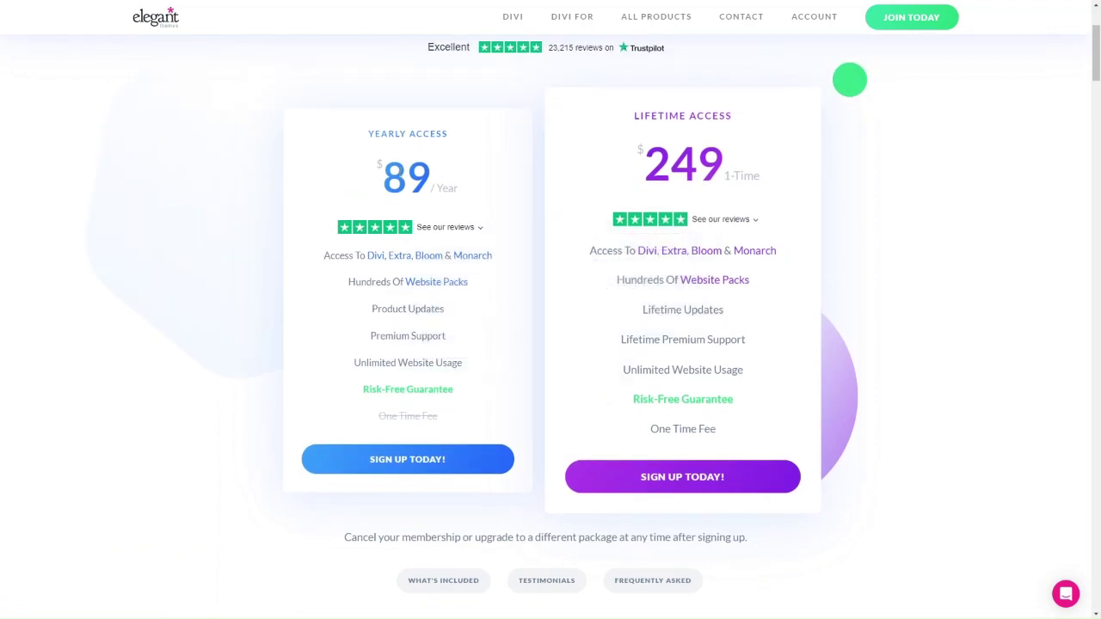
pyautogui.moveTo(454, 262)
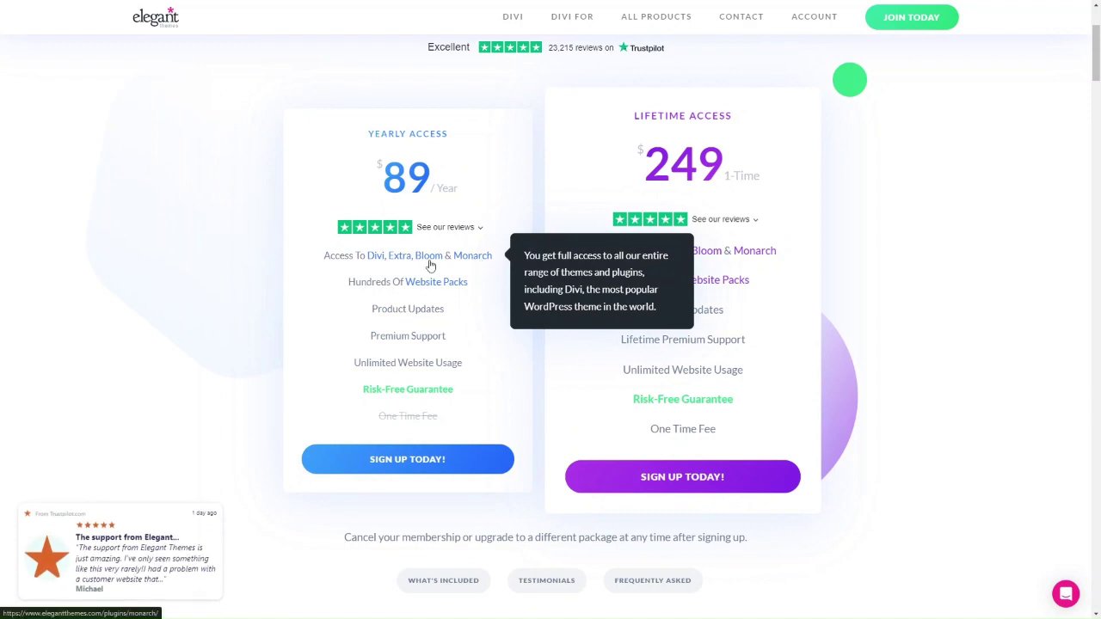
pyautogui.moveTo(458, 293)
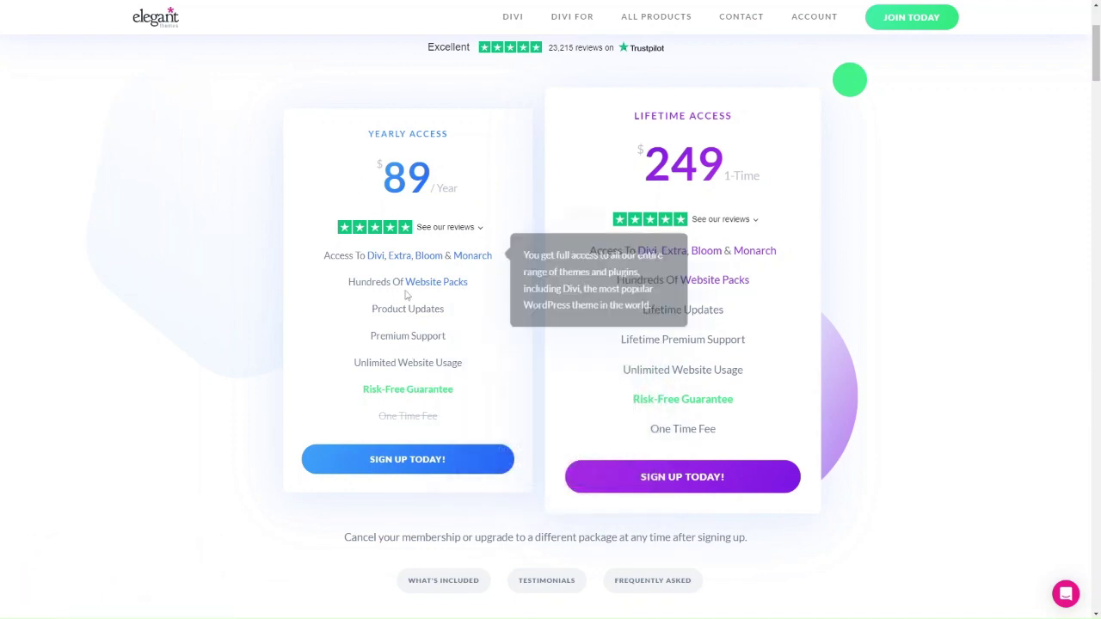
pyautogui.moveTo(407, 295)
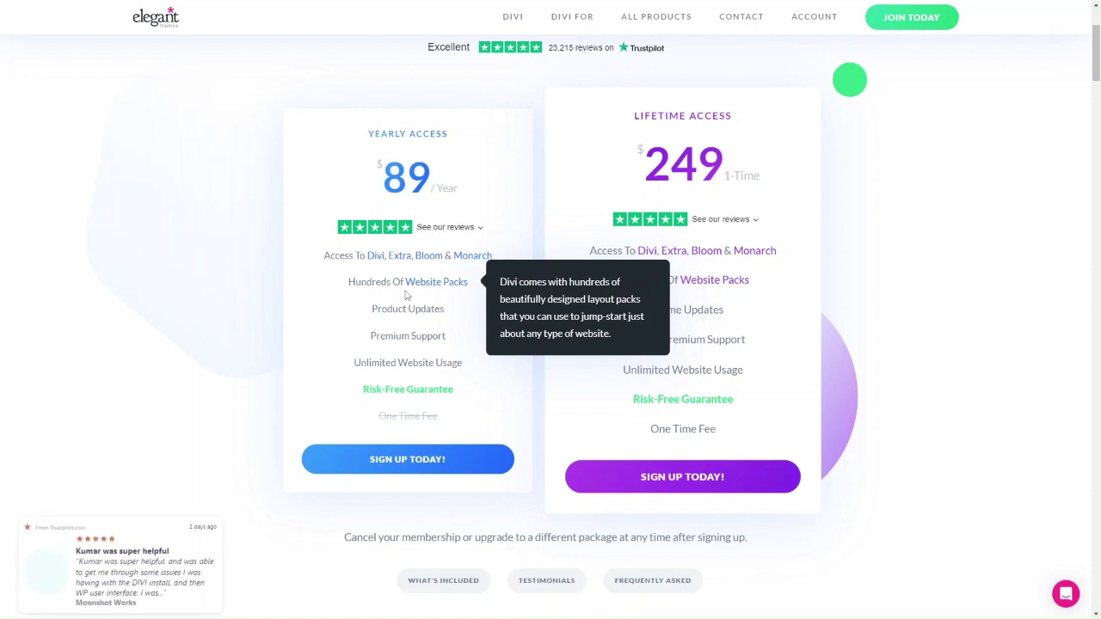
pyautogui.moveTo(333, 399)
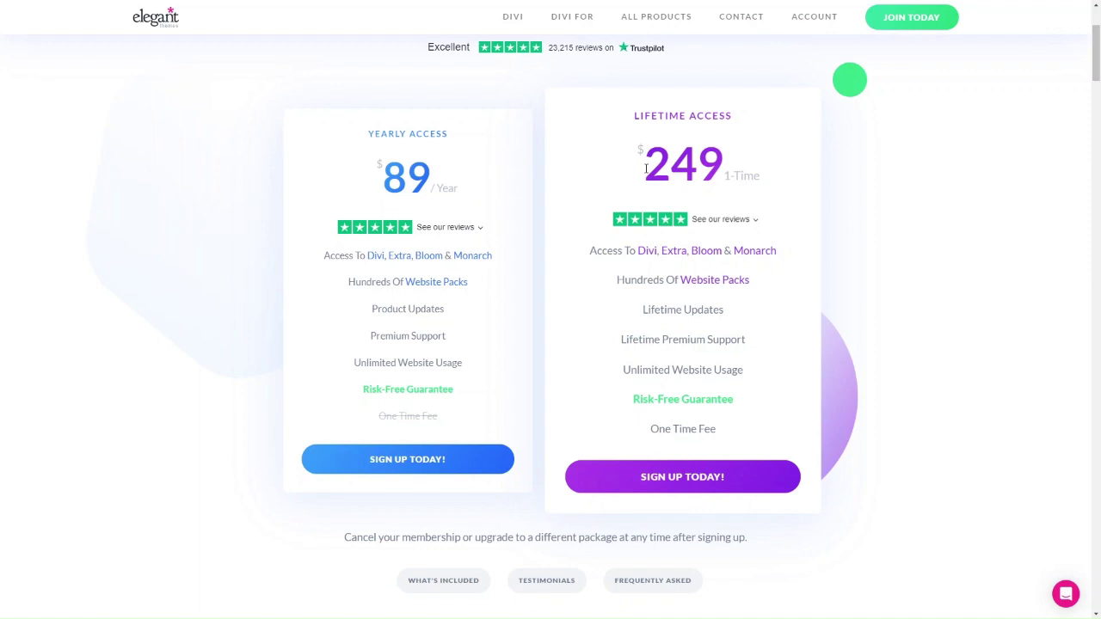
pyautogui.moveTo(644, 263)
pyautogui.scroll(-1, 776, 307)
pyautogui.moveTo(691, 276)
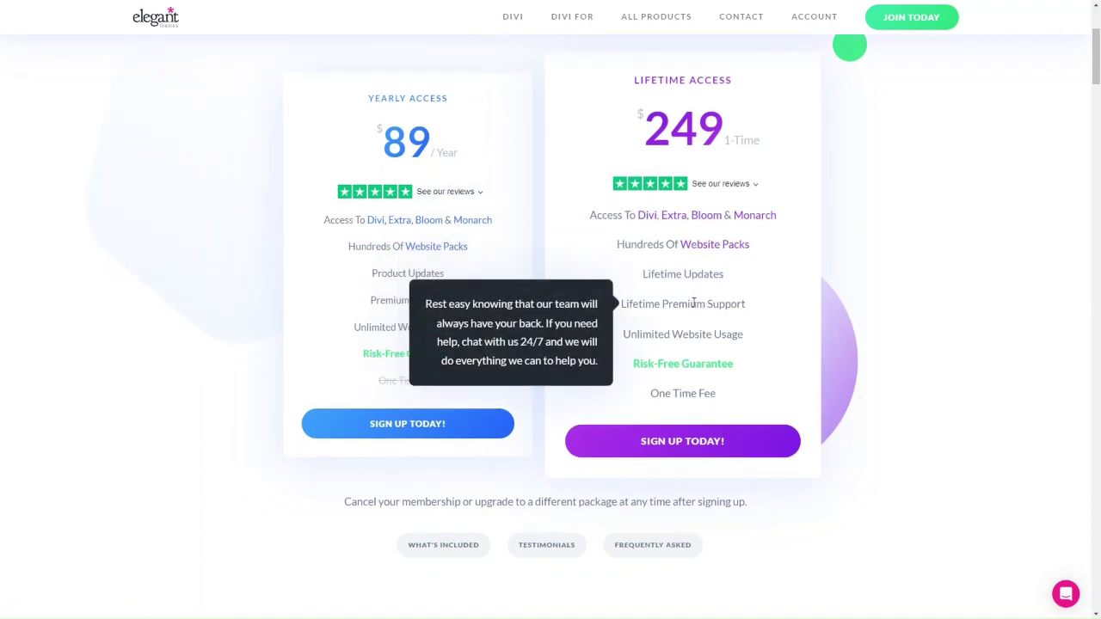
pyautogui.moveTo(664, 338)
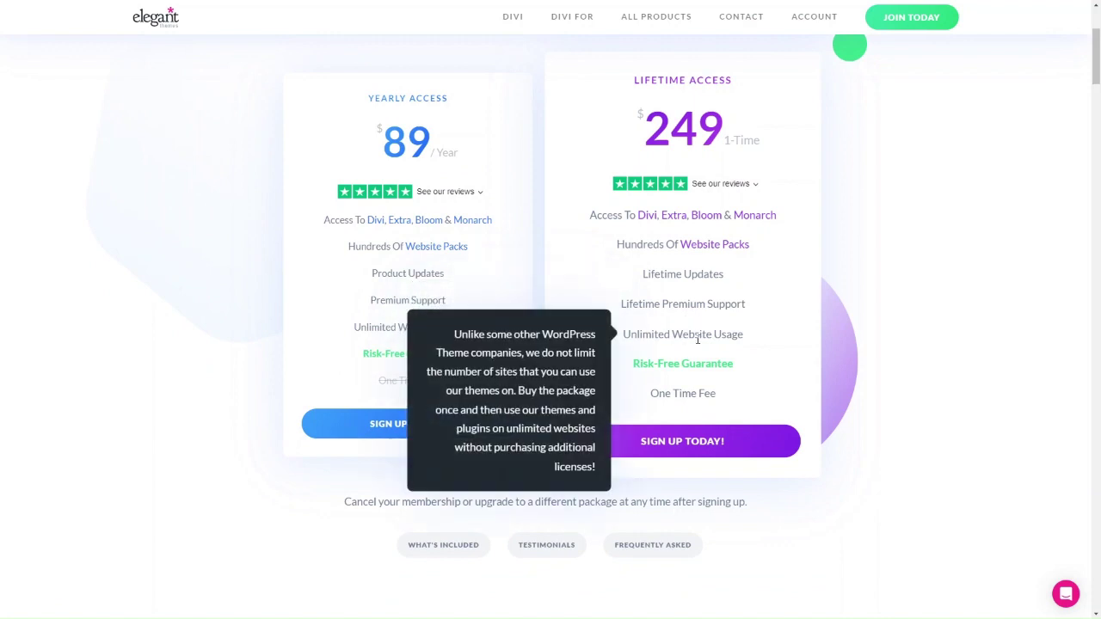
pyautogui.scroll(2, 707, 200)
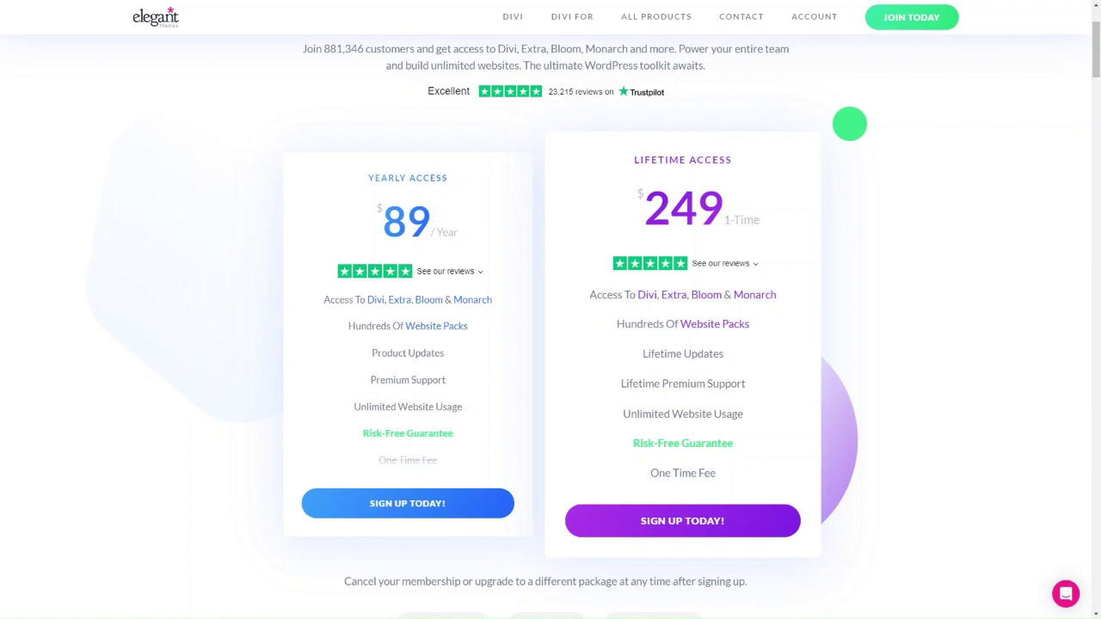
pyautogui.scroll(-3, 290, 337)
pyautogui.scroll(-3, 290, 338)
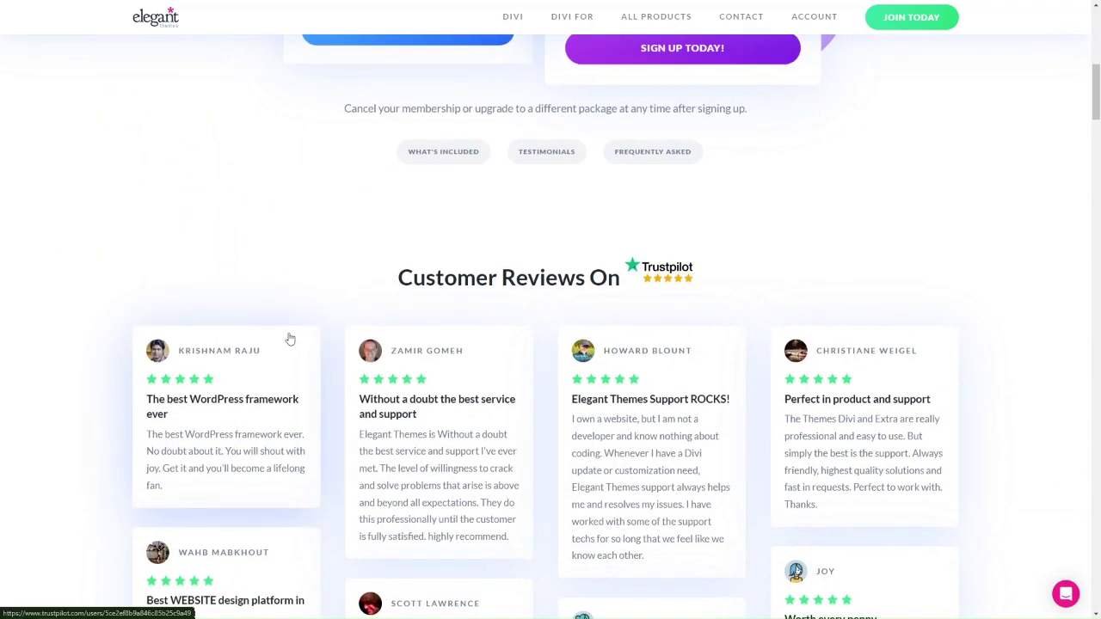
pyautogui.scroll(6, 290, 338)
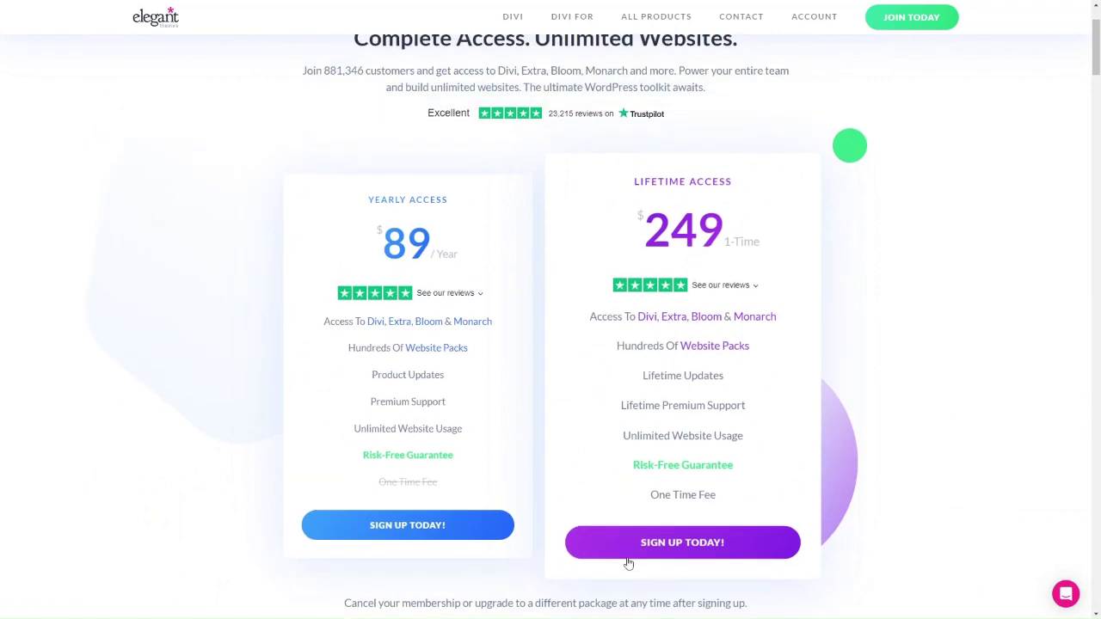
# Choose Sign Up Today! on the $249 Lifetime Access plan card.
pyautogui.click(651, 543)
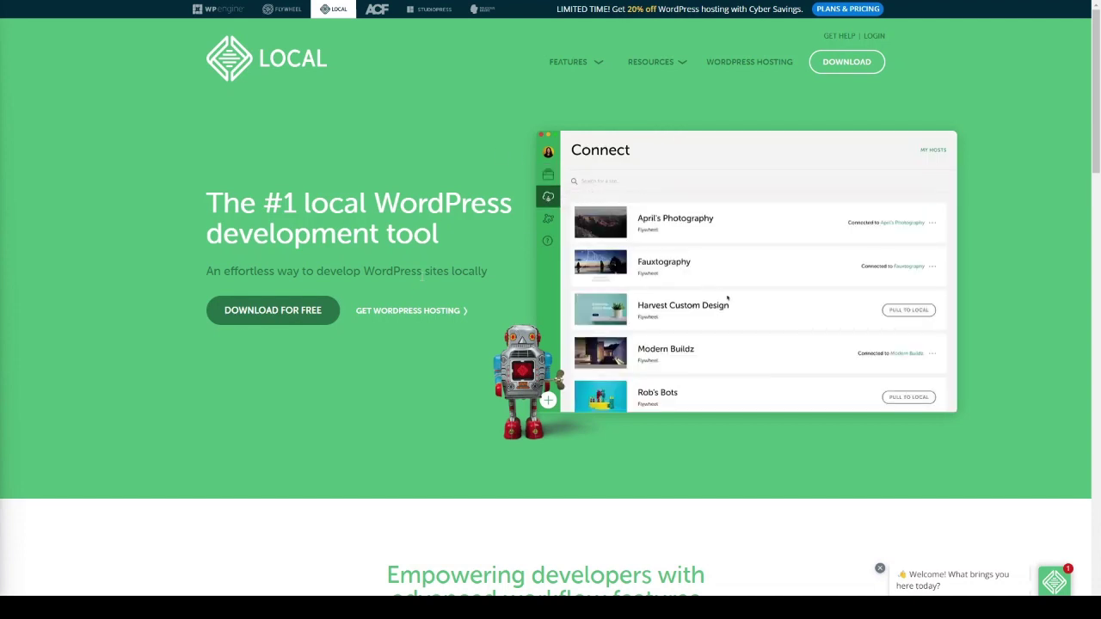
# Open the Download Local form, set the platform to Windows, and look over the First Name and organization type fields.
pyautogui.click(278, 311)
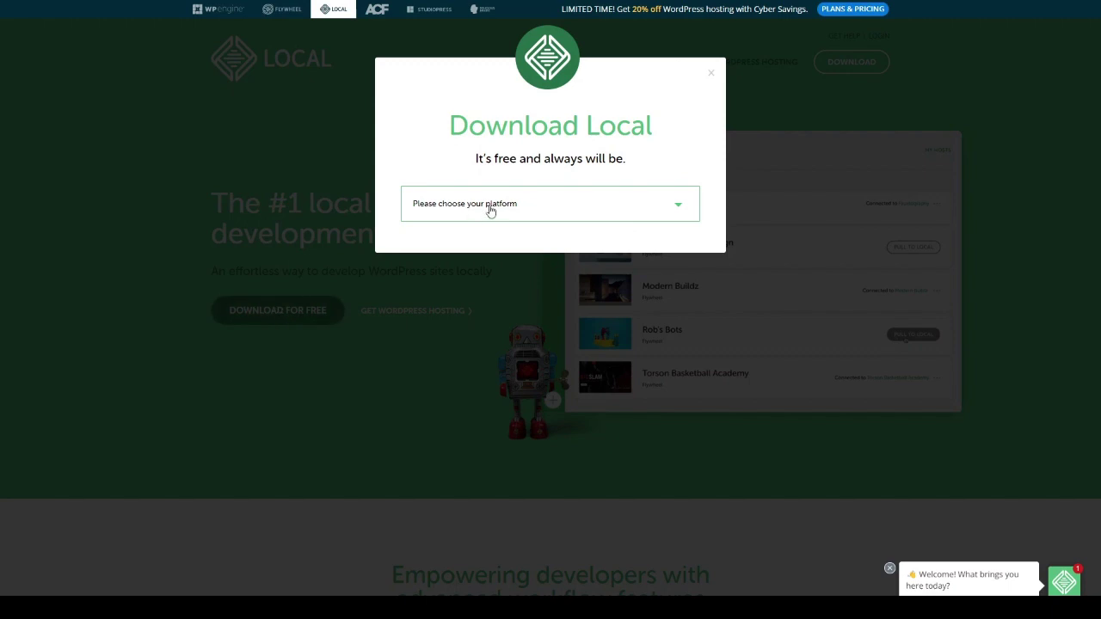
pyautogui.click(489, 209)
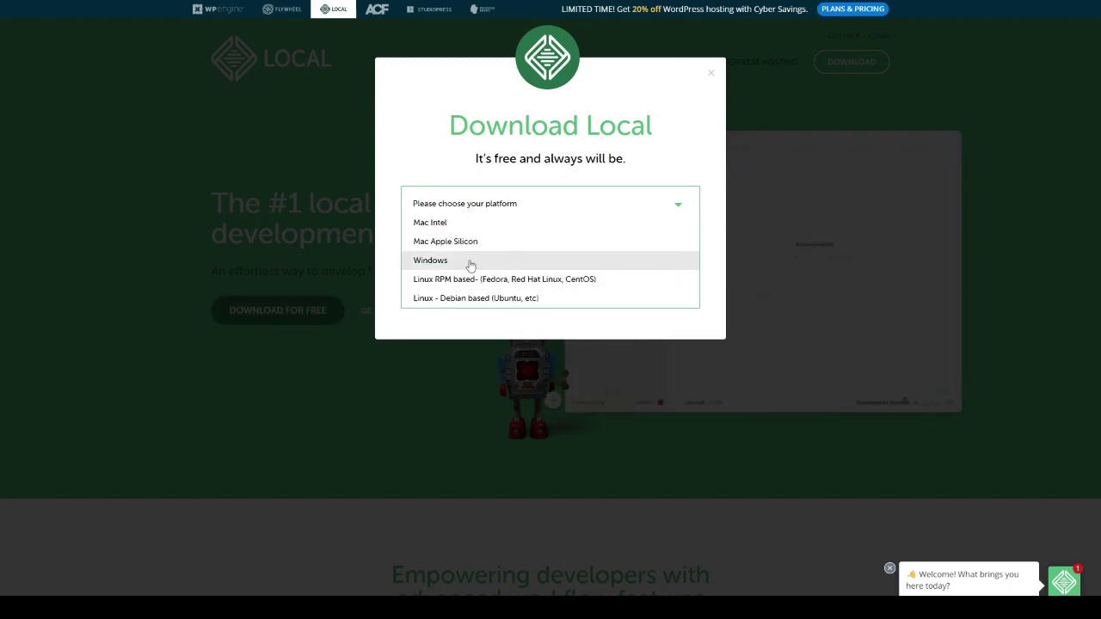
pyautogui.click(469, 261)
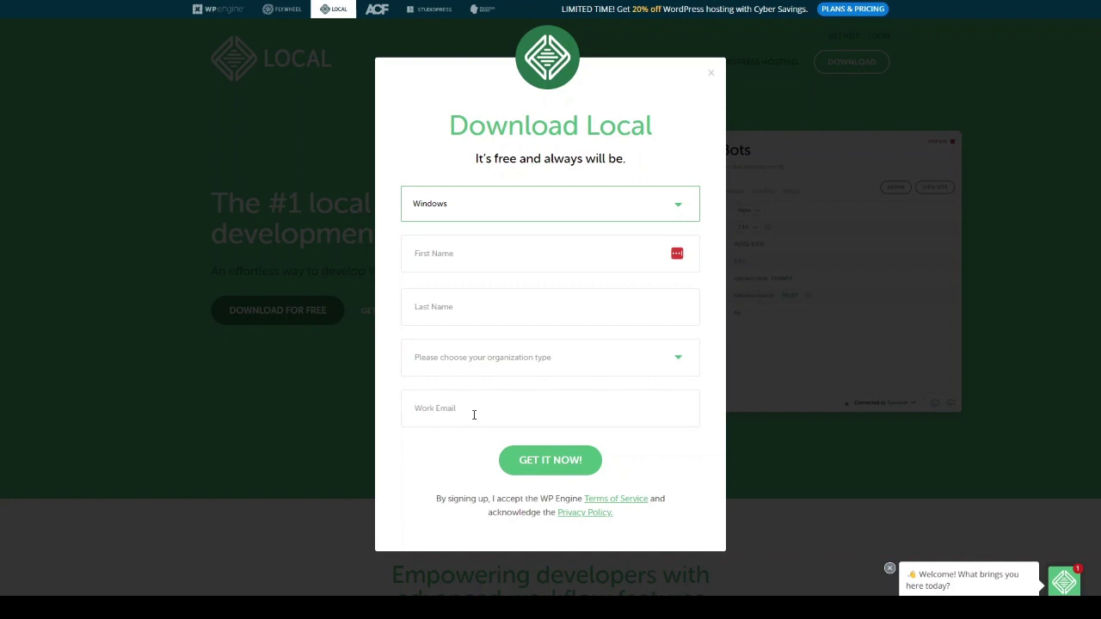
pyautogui.click(485, 269)
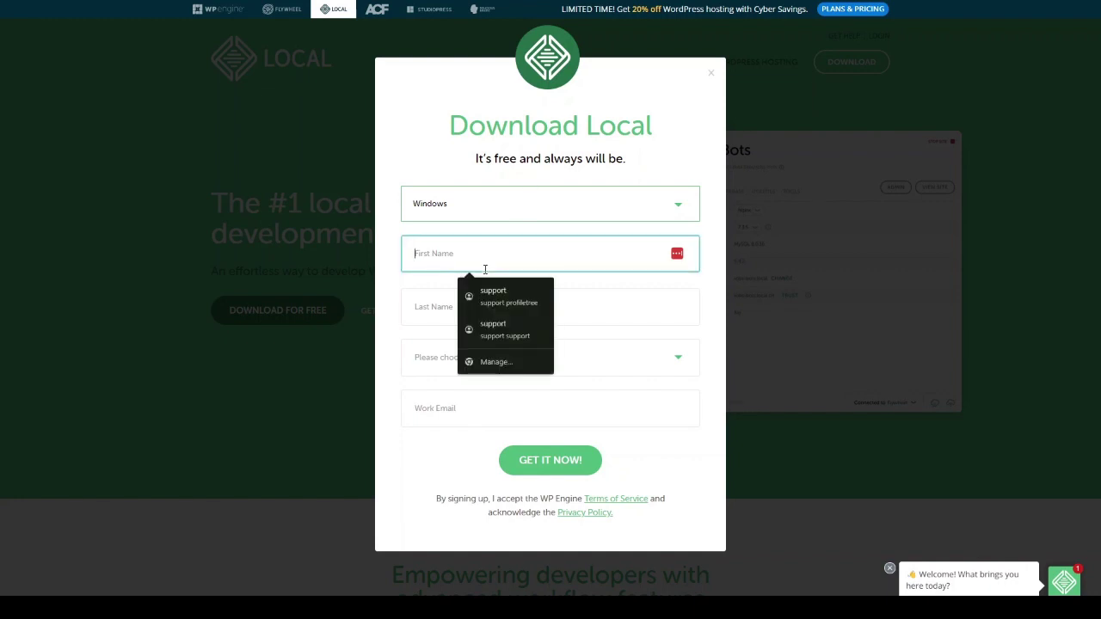
pyautogui.click(406, 366)
pyautogui.click(387, 366)
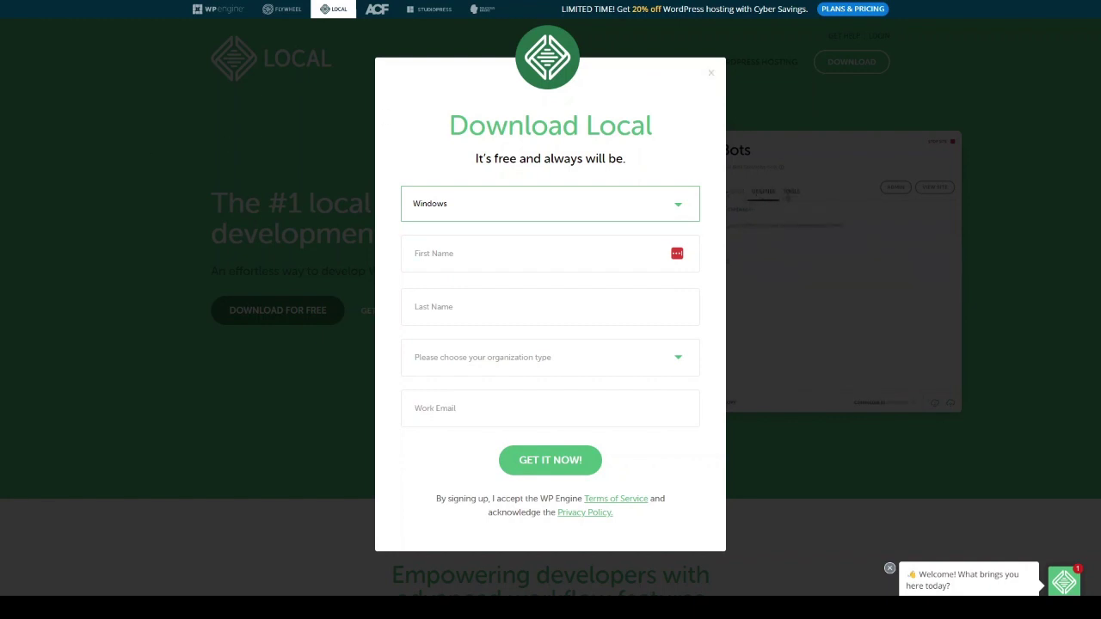
# Close the Download Local form.
pyautogui.click(899, 342)
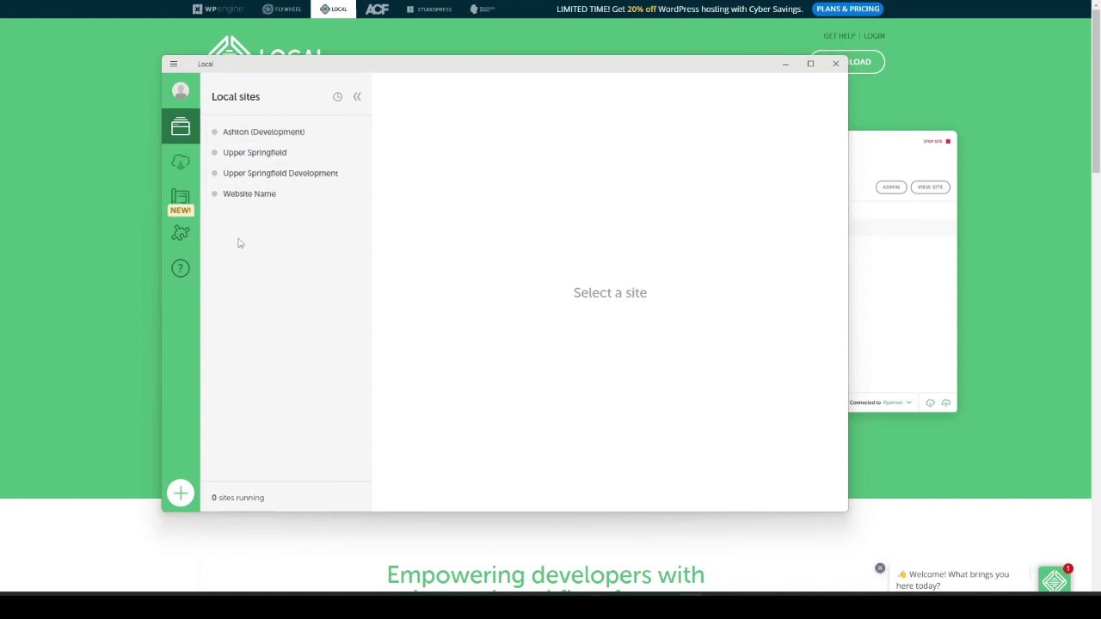
pyautogui.click(179, 163)
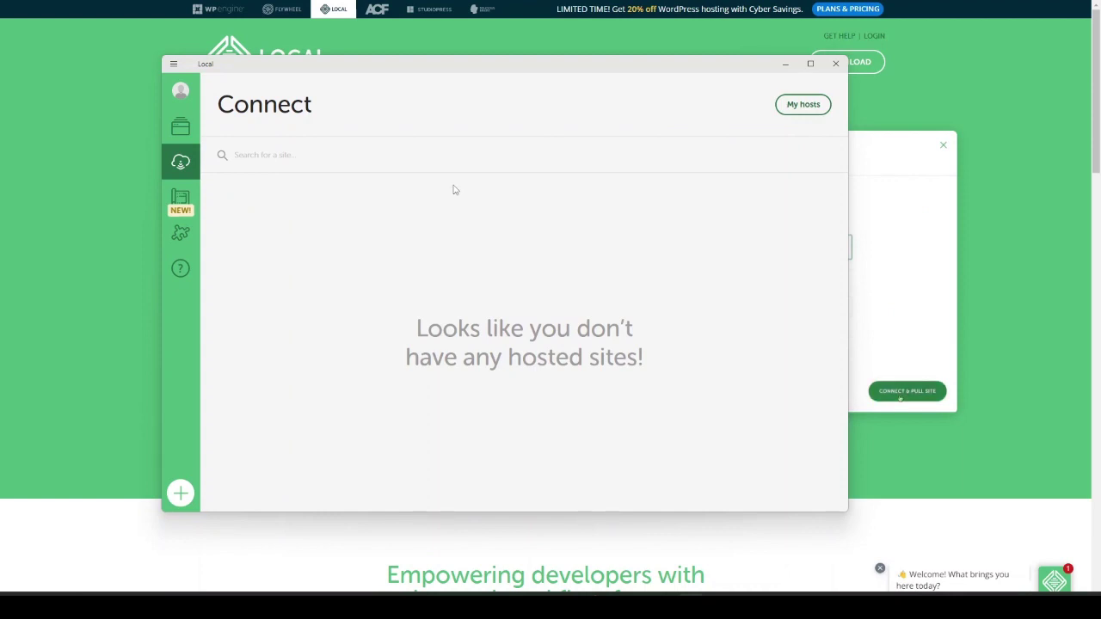
pyautogui.click(181, 206)
pyautogui.click(179, 239)
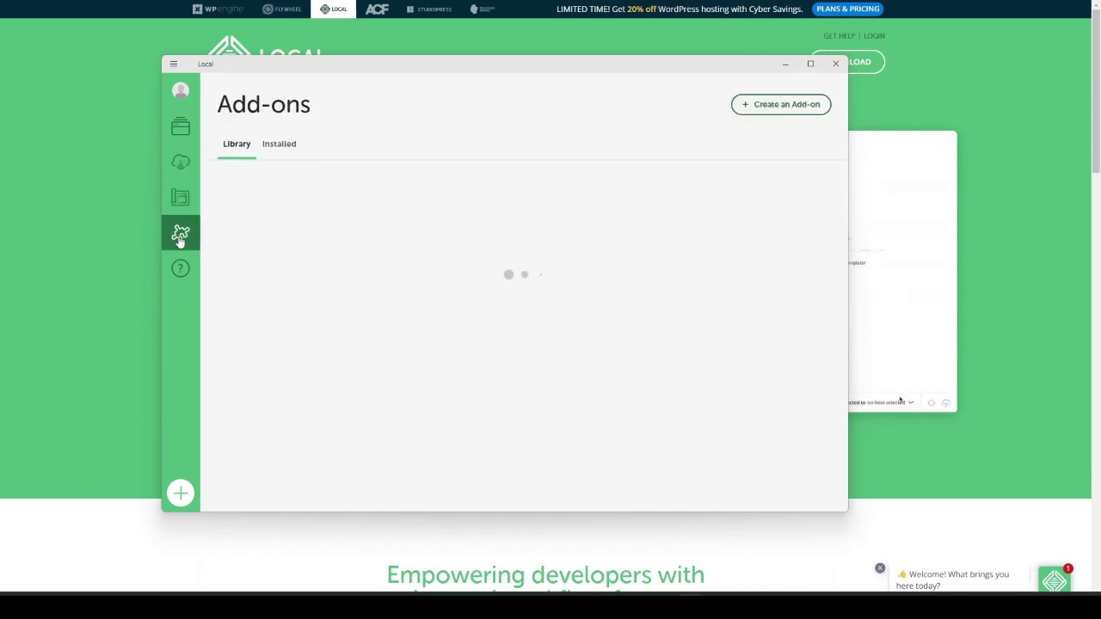
pyautogui.click(189, 124)
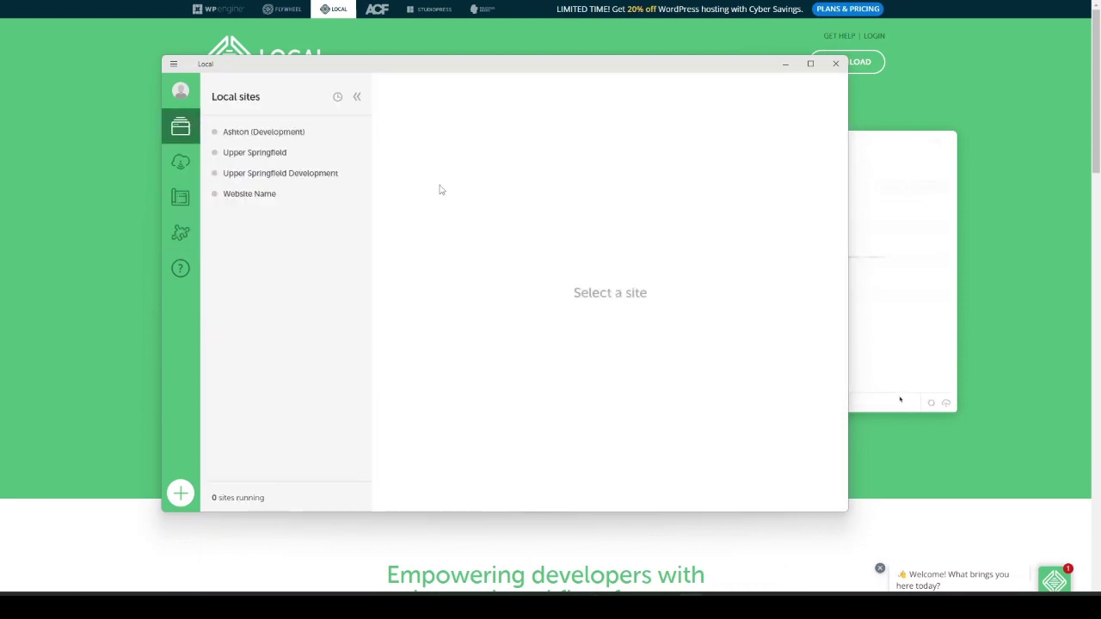
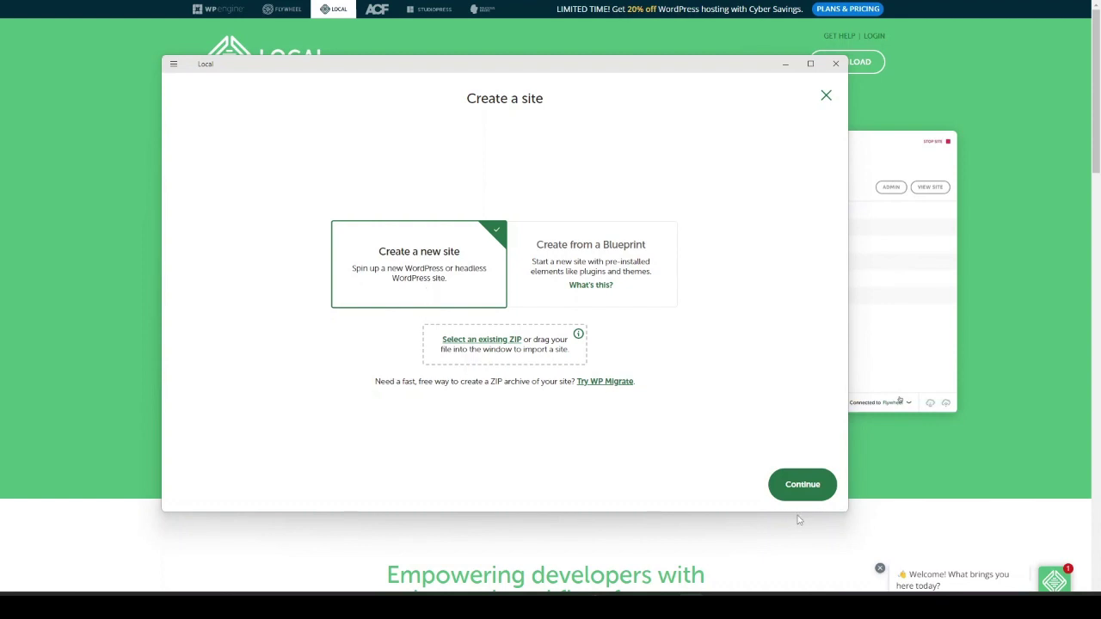
# Start a new Local site named 'Healthy Wellbeing'.
pyautogui.click(803, 485)
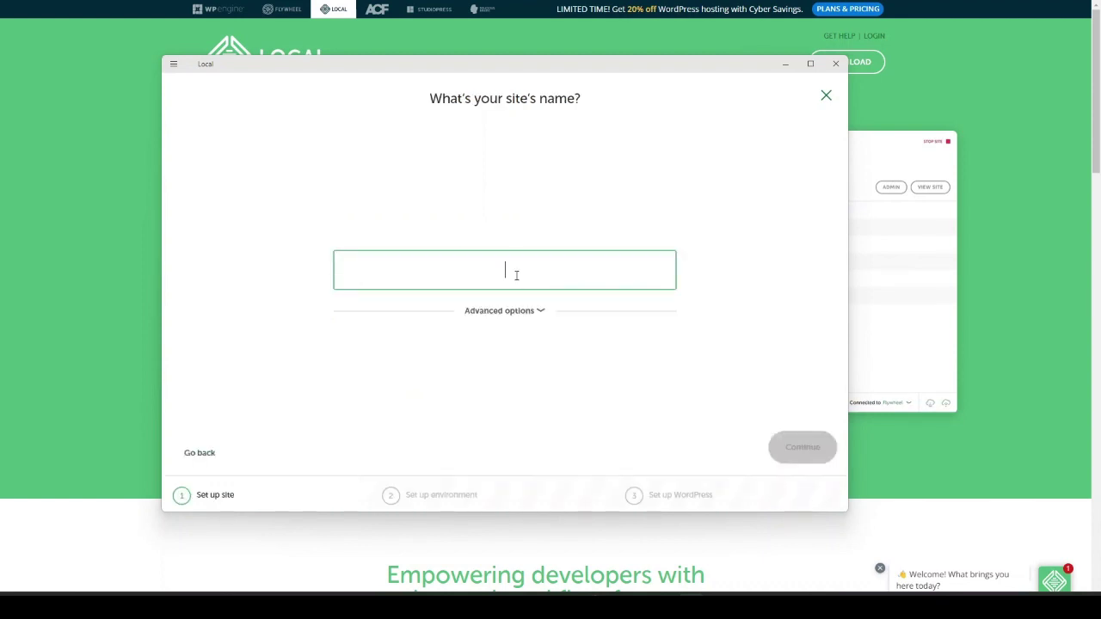
pyautogui.write('Healthy Wellbeing')
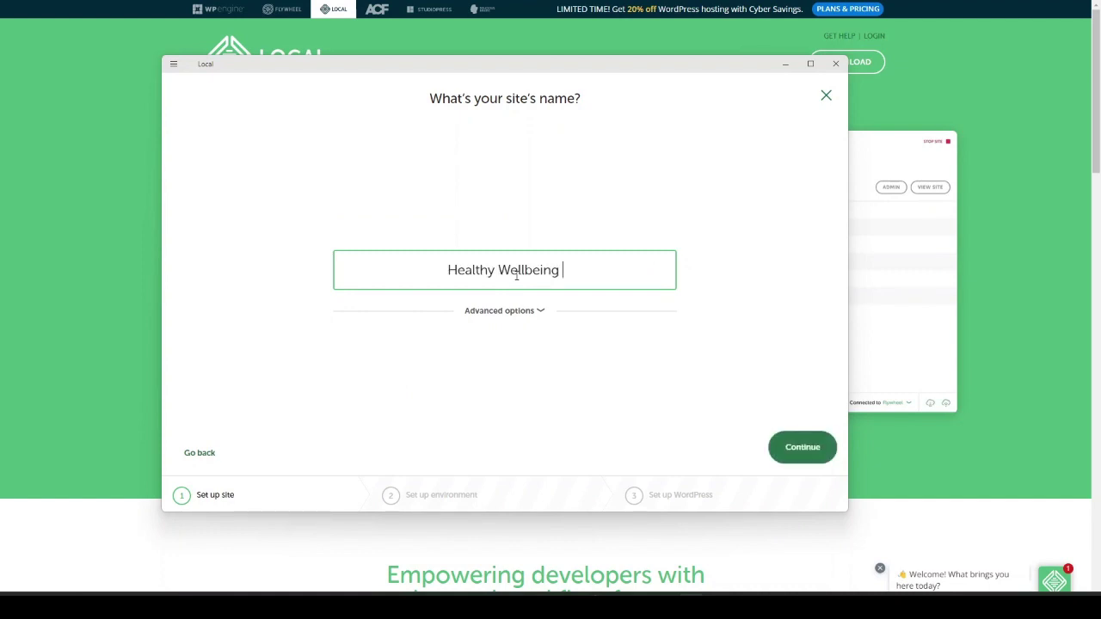
pyautogui.click(540, 311)
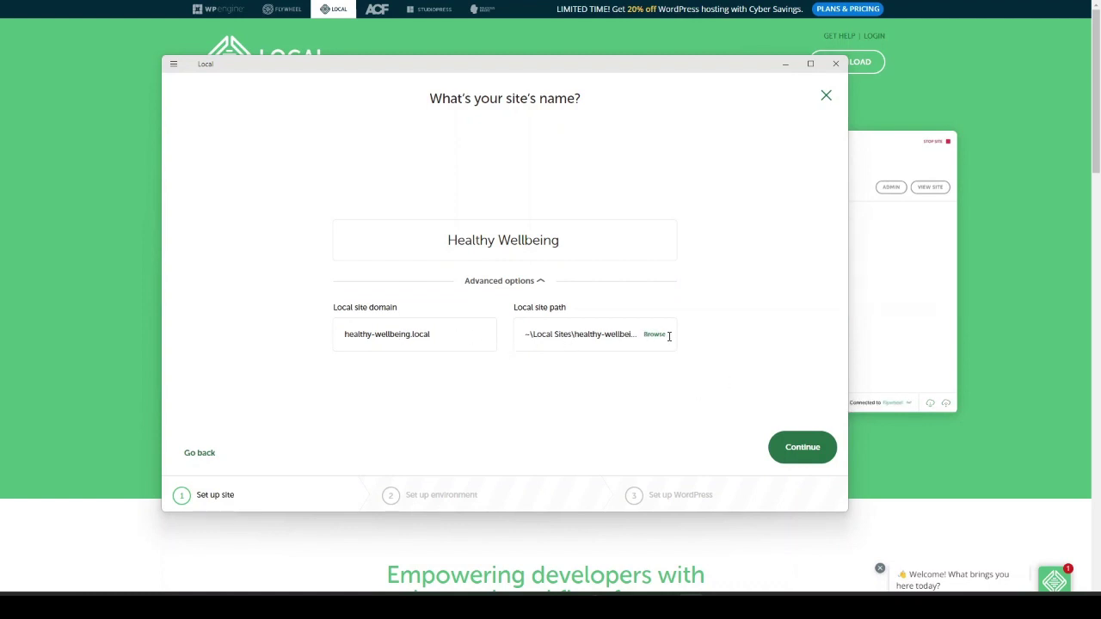
pyautogui.click(788, 447)
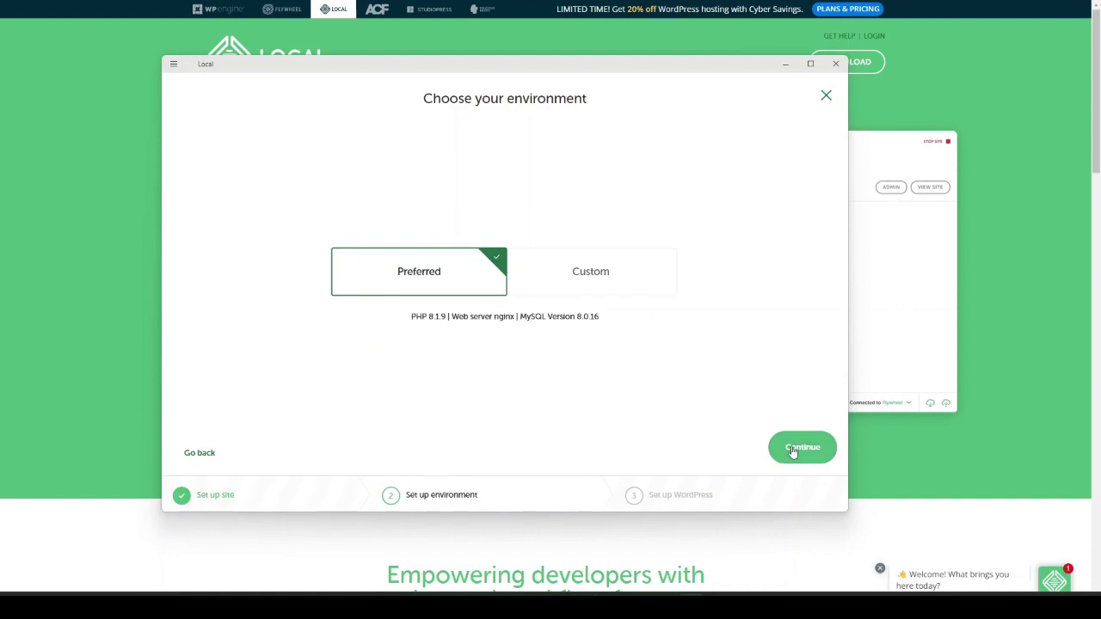
# Check the Custom PHP and web server choices, then keep the Preferred server environment.
pyautogui.click(551, 282)
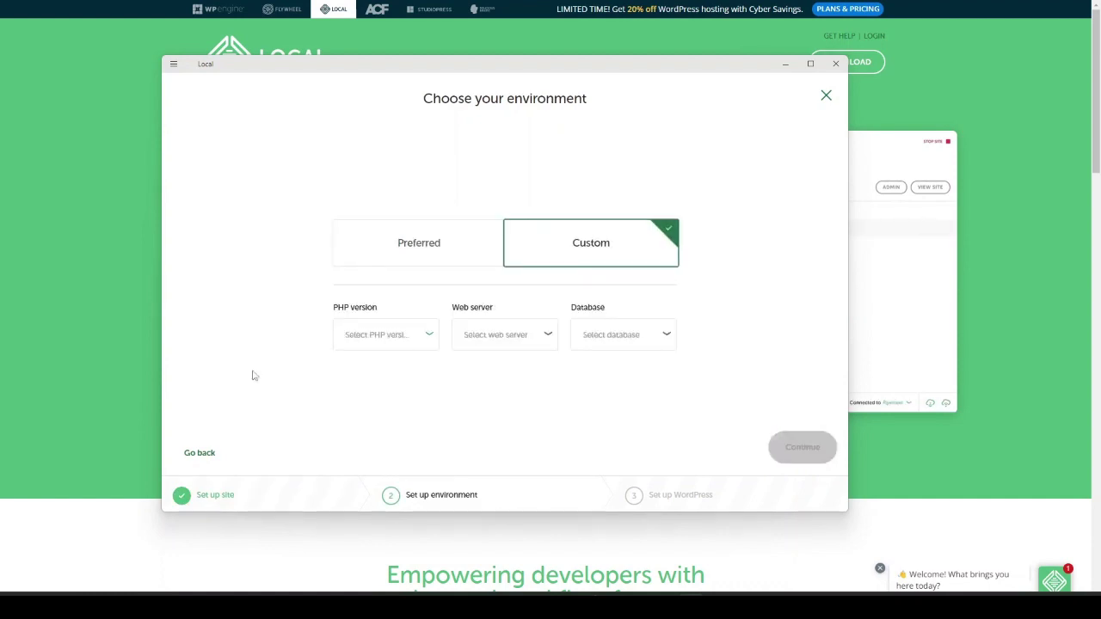
pyautogui.click(410, 341)
pyautogui.click(516, 338)
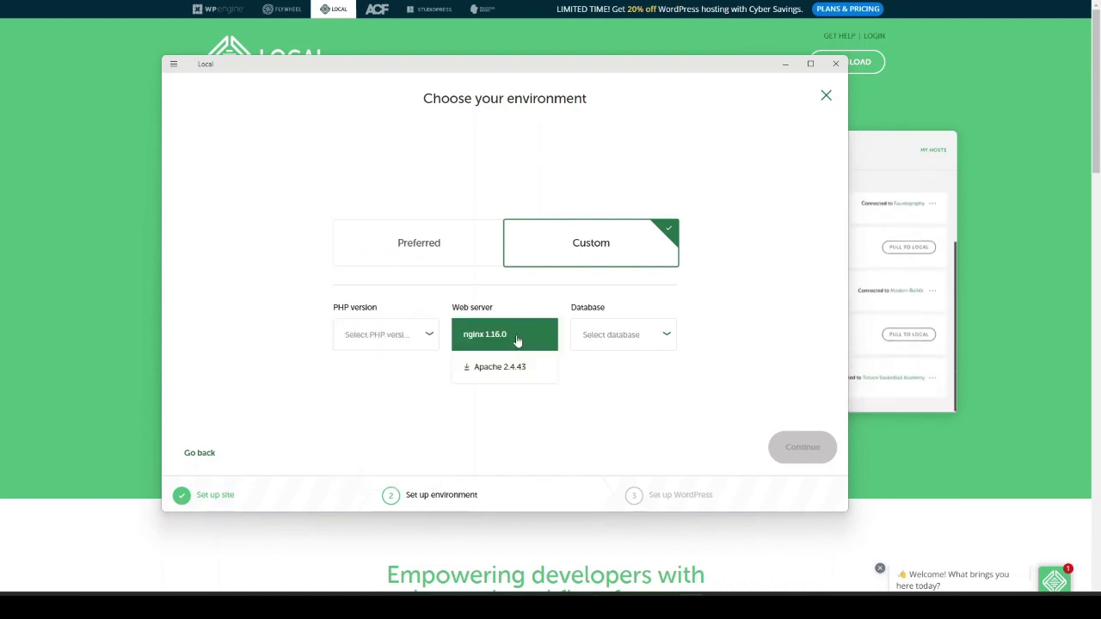
pyautogui.click(616, 341)
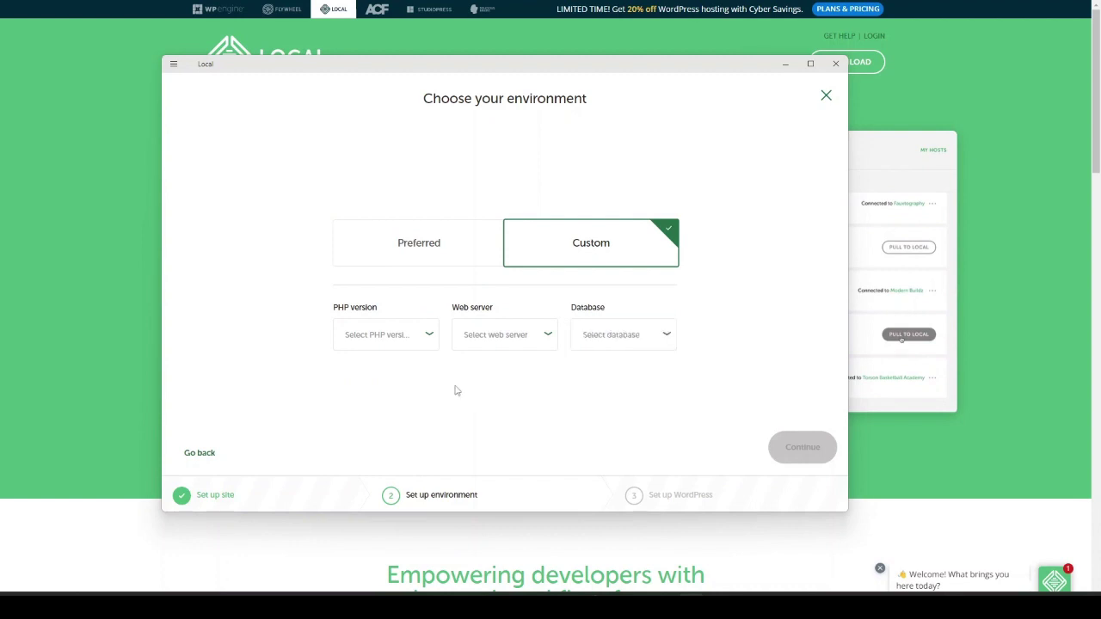
pyautogui.click(416, 245)
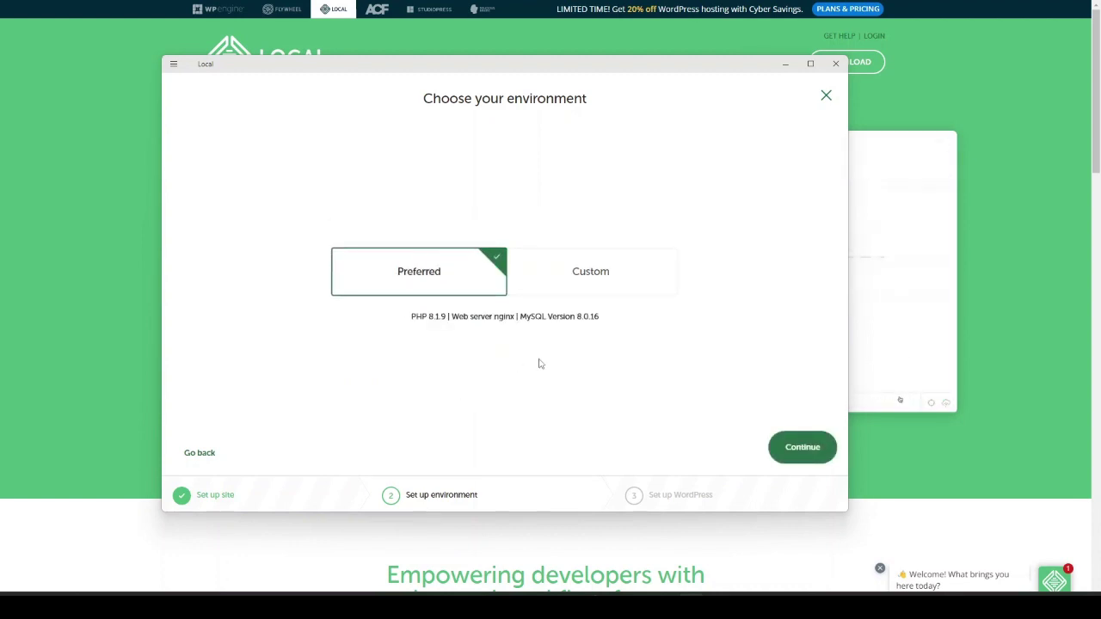
pyautogui.click(559, 281)
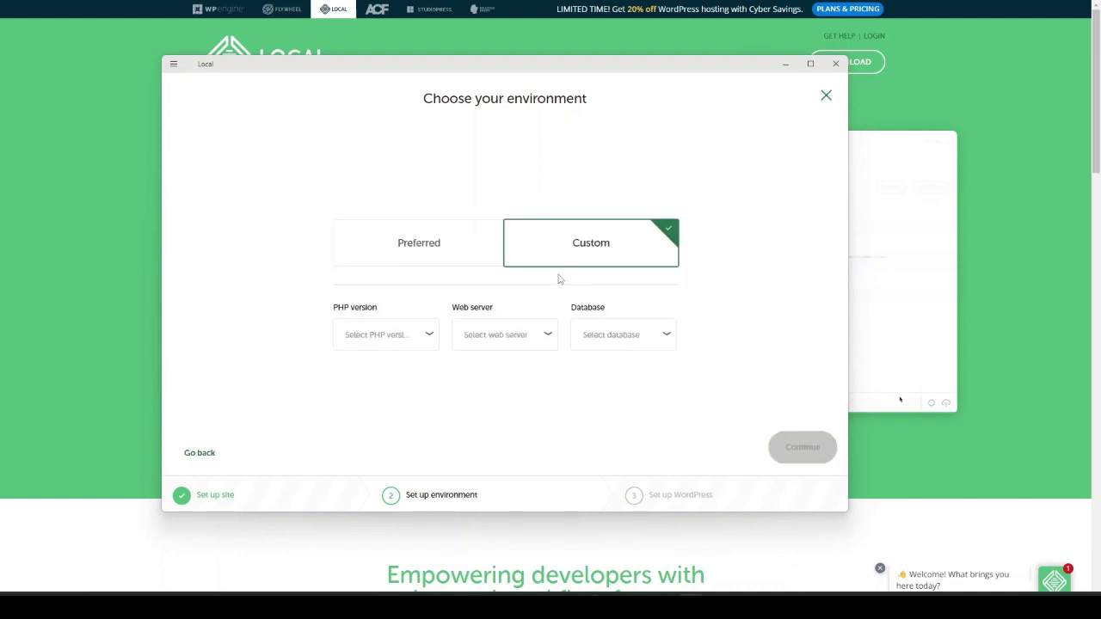
pyautogui.click(467, 239)
pyautogui.click(788, 458)
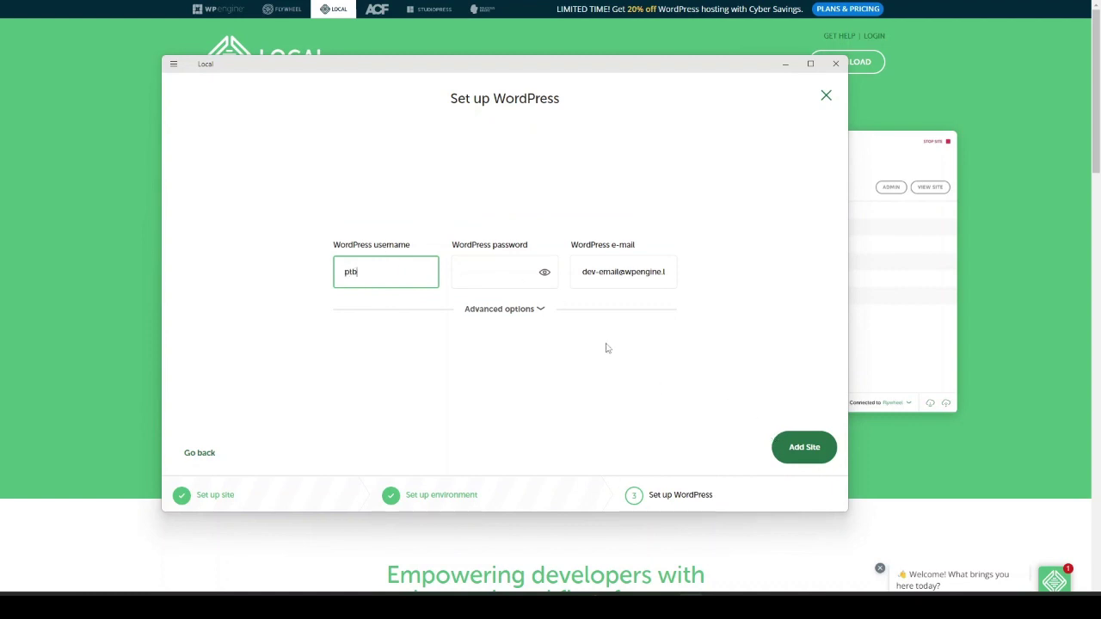
# Enter the WordPress admin username and password.
pyautogui.press('Tab')
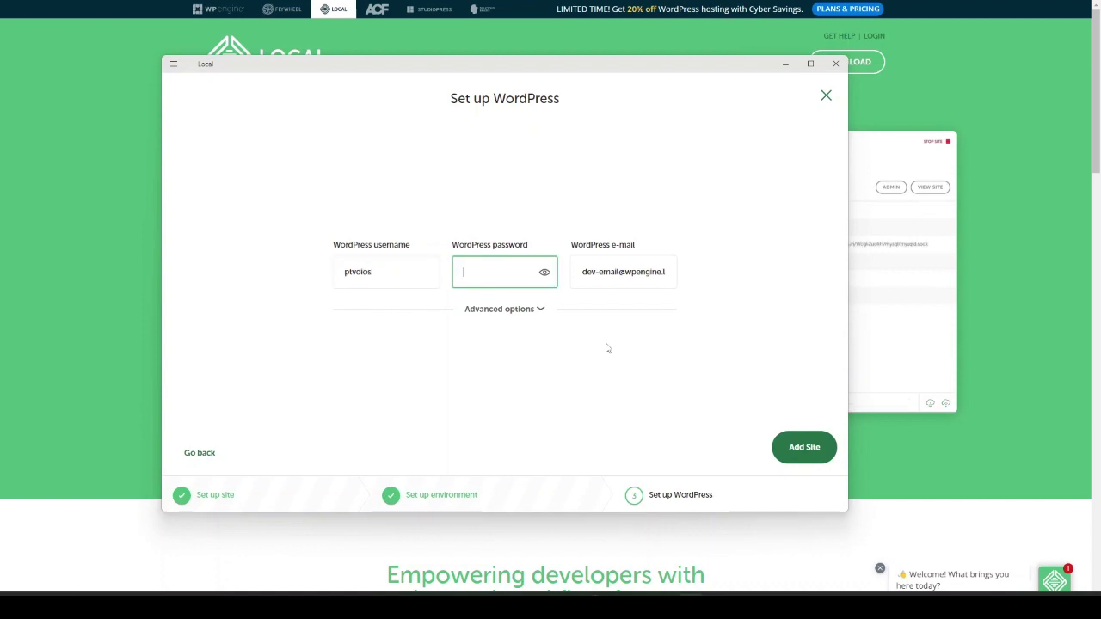
# Keep Multisite set to No and create the Healthy Wellbeing site.
pyautogui.click(540, 310)
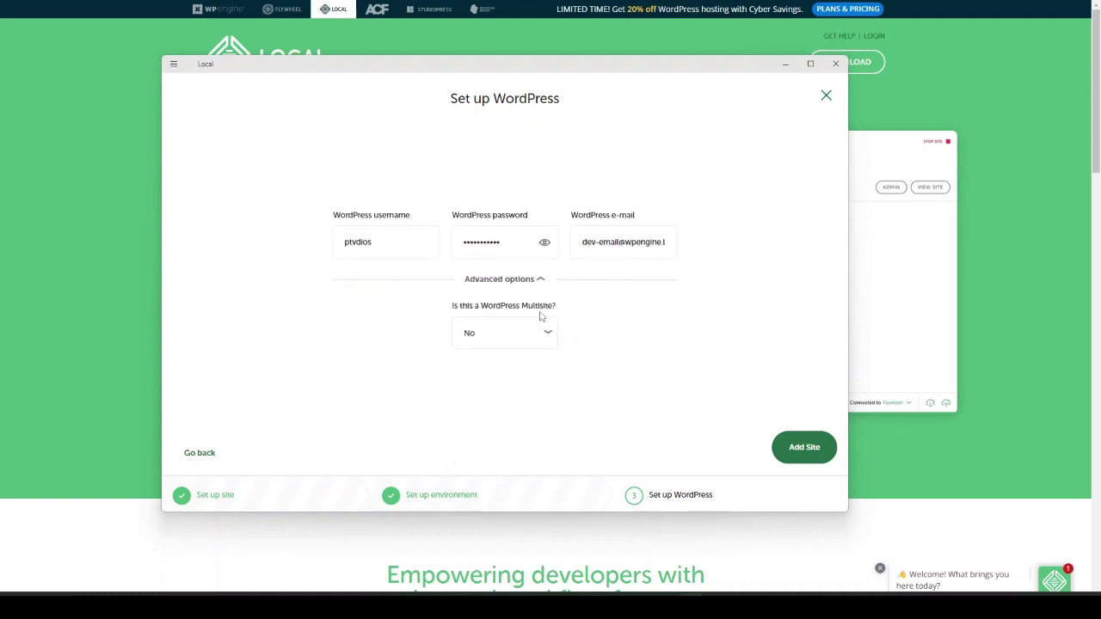
pyautogui.click(553, 334)
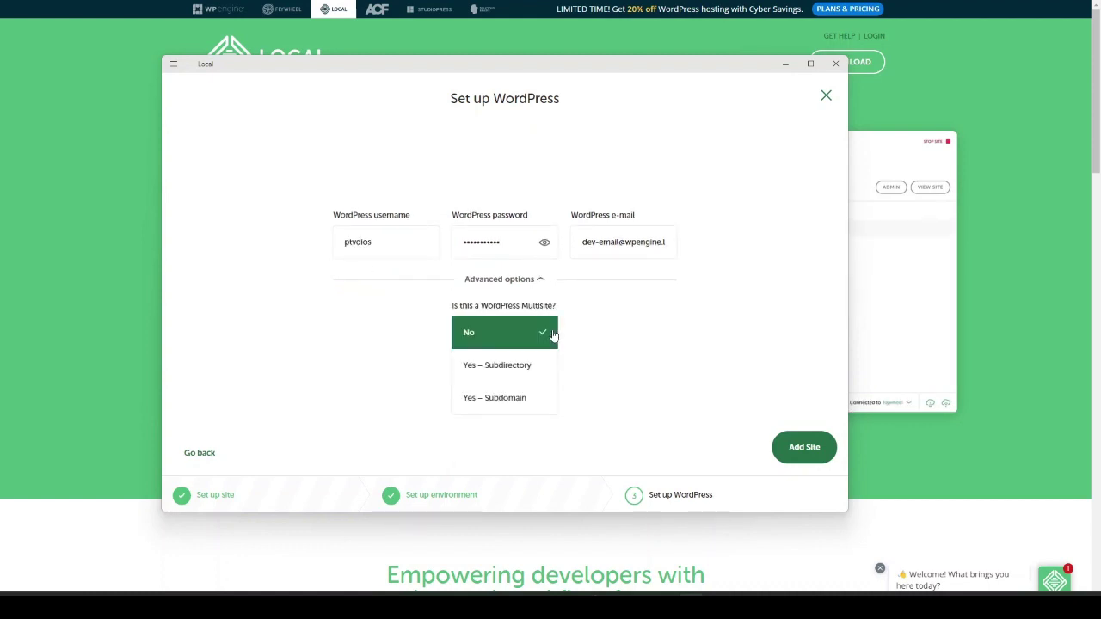
pyautogui.click(553, 335)
pyautogui.click(536, 280)
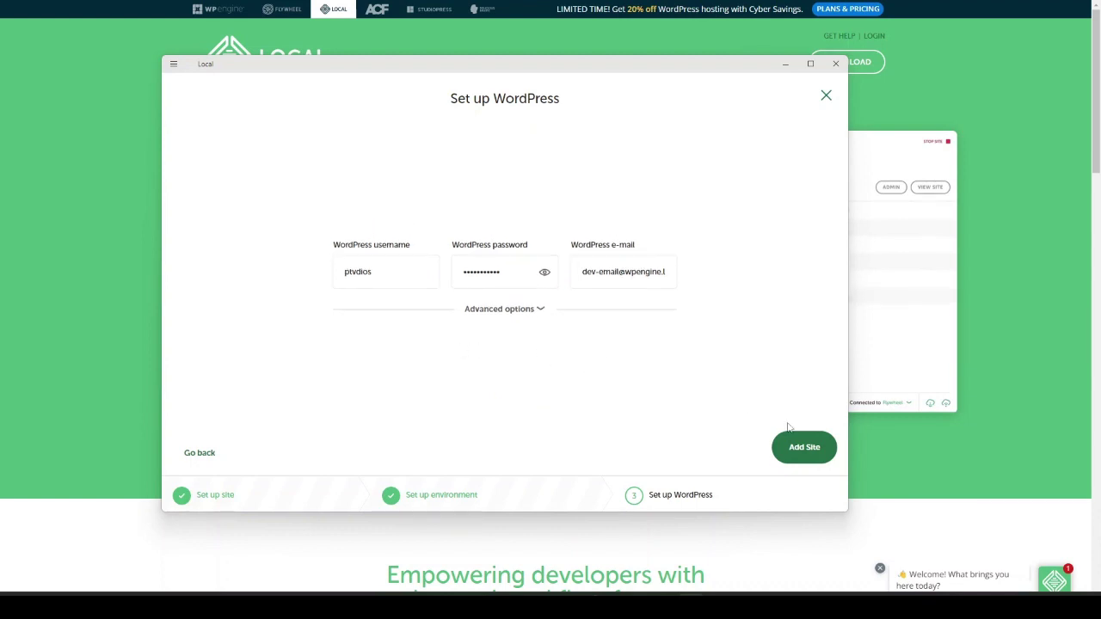
pyautogui.click(804, 451)
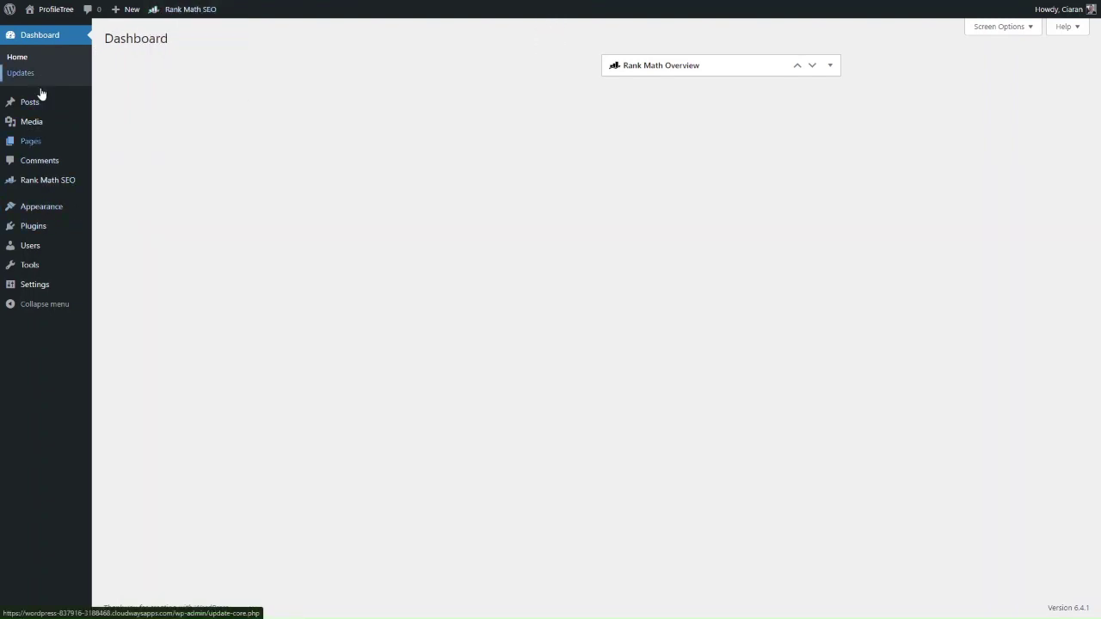
# View the Themes page with Twenty Twenty-Four active, after a brief look at Plugins.
pyautogui.click(37, 209)
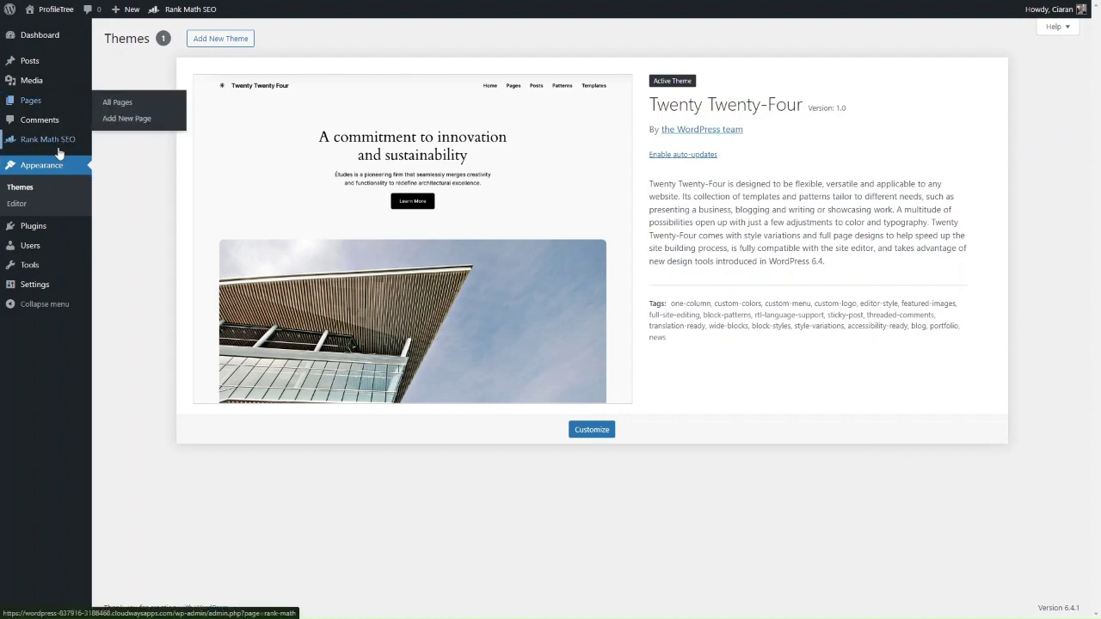
pyautogui.click(34, 226)
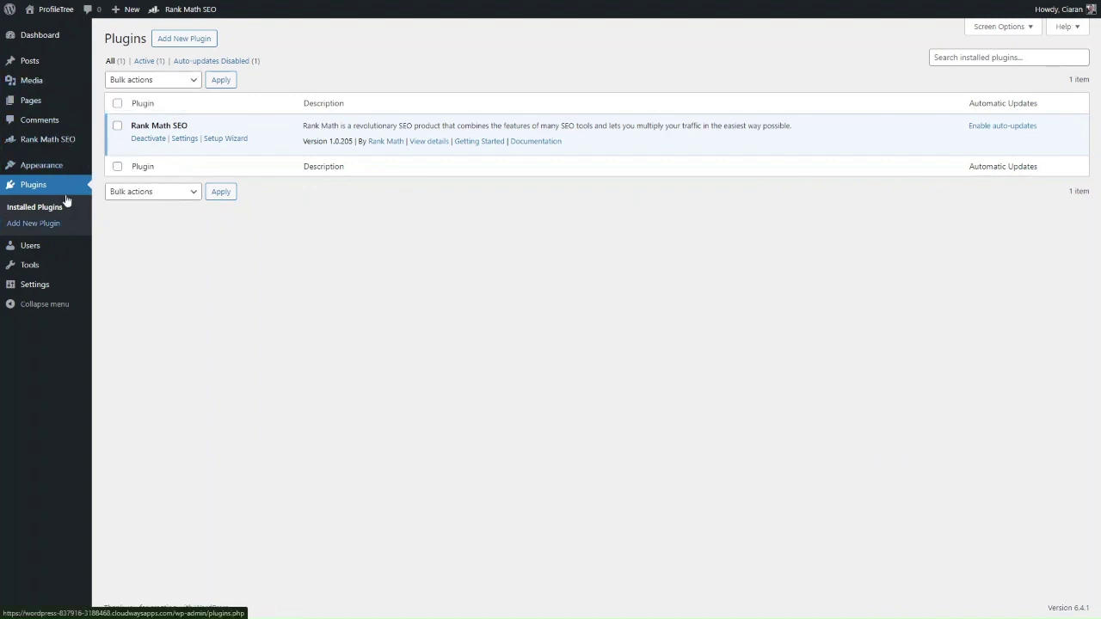
pyautogui.click(52, 169)
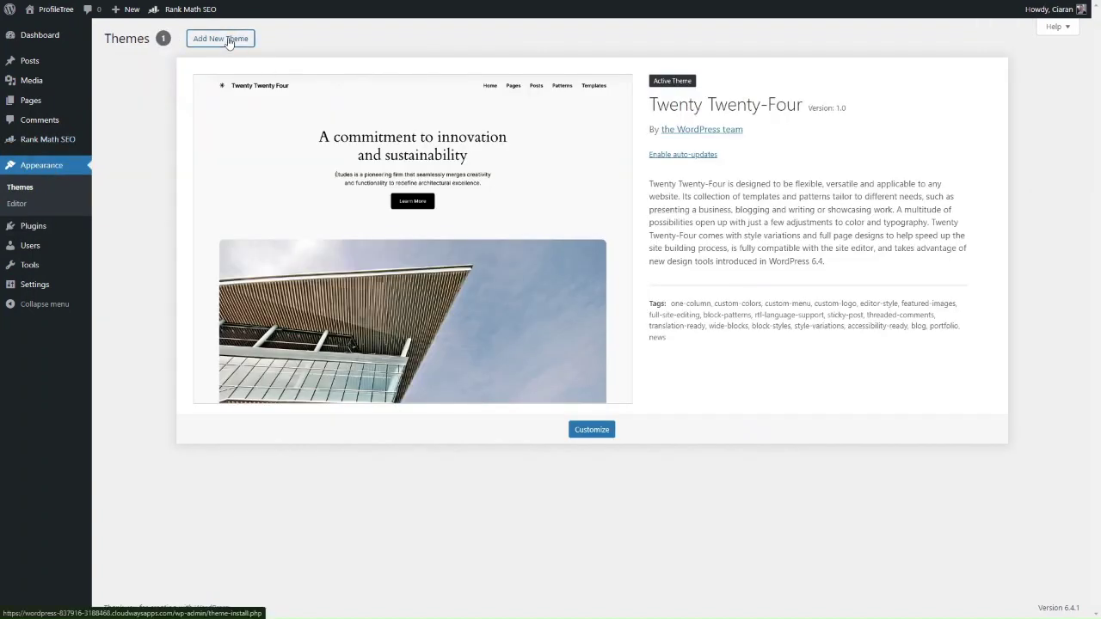
# Upload the Divi theme zip file through Add New Theme's upload option.
pyautogui.click(228, 40)
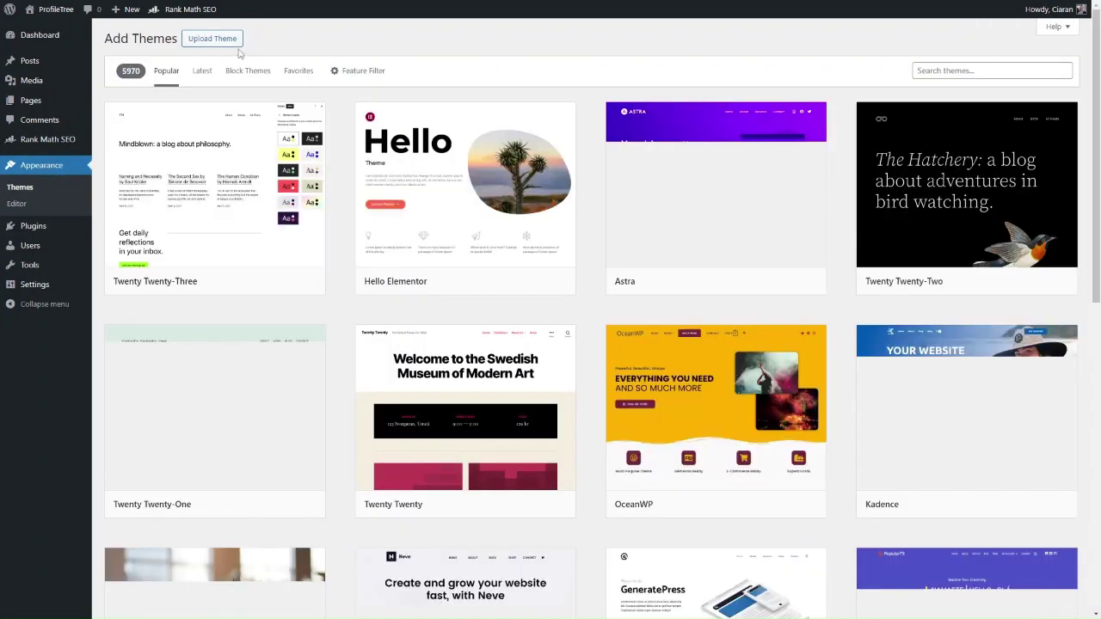
pyautogui.click(226, 43)
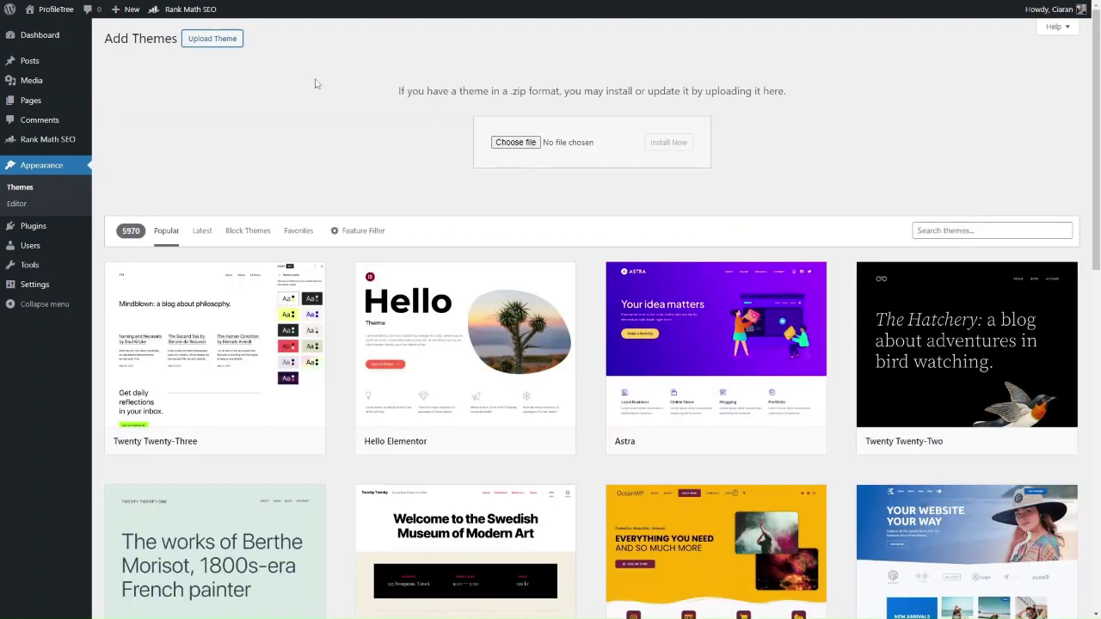
pyautogui.click(507, 143)
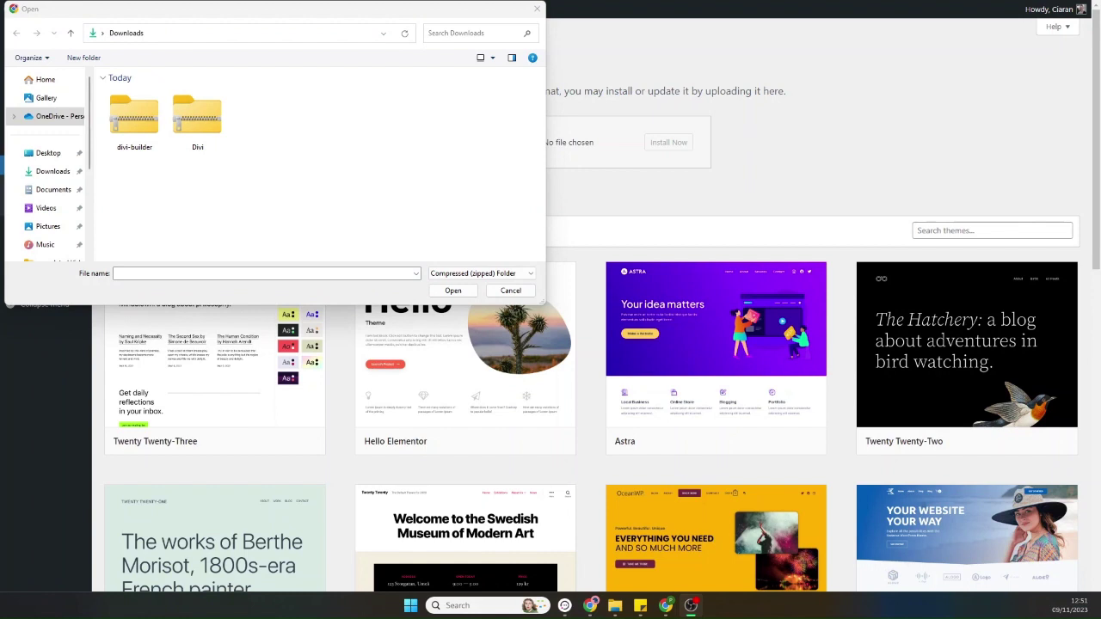
pyautogui.click(208, 147)
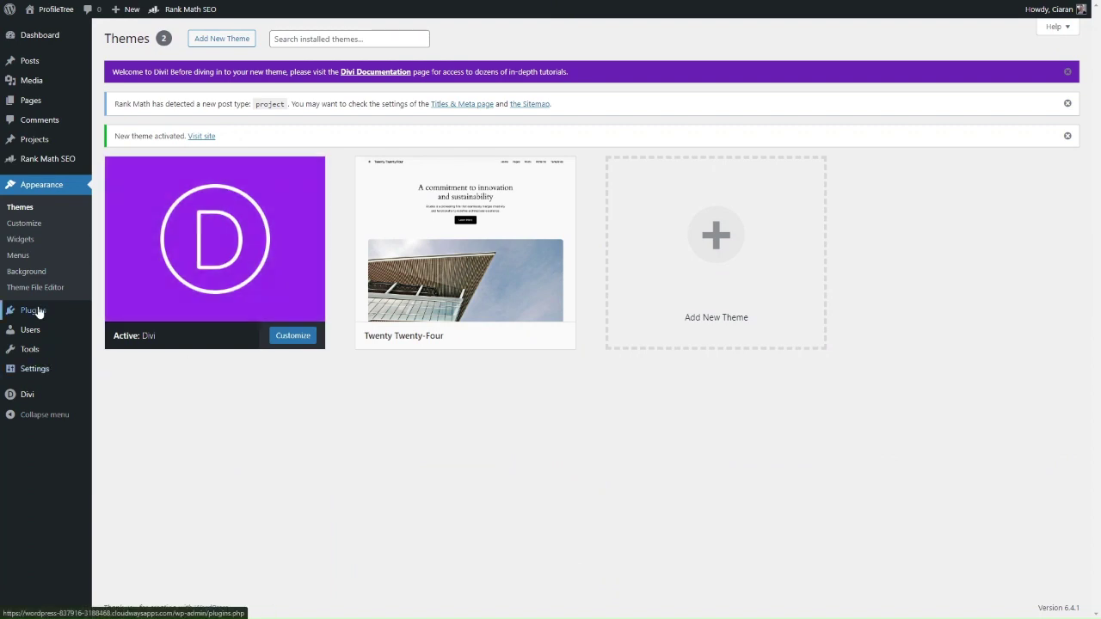
# Select the divi-builder zip file for plugin upload.
pyautogui.click(36, 312)
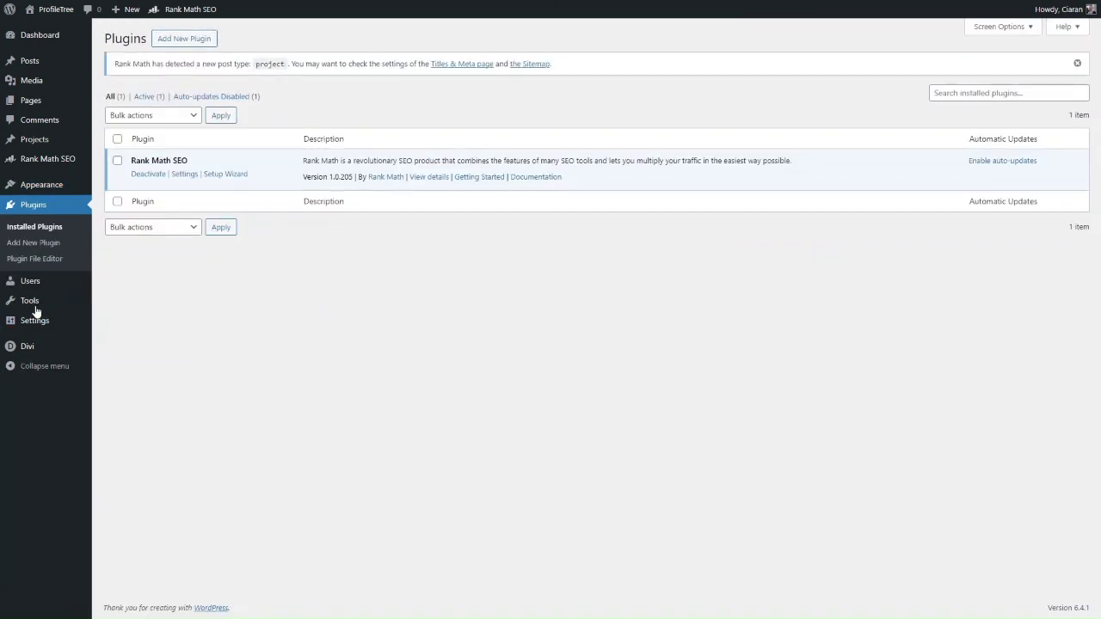
pyautogui.click(191, 38)
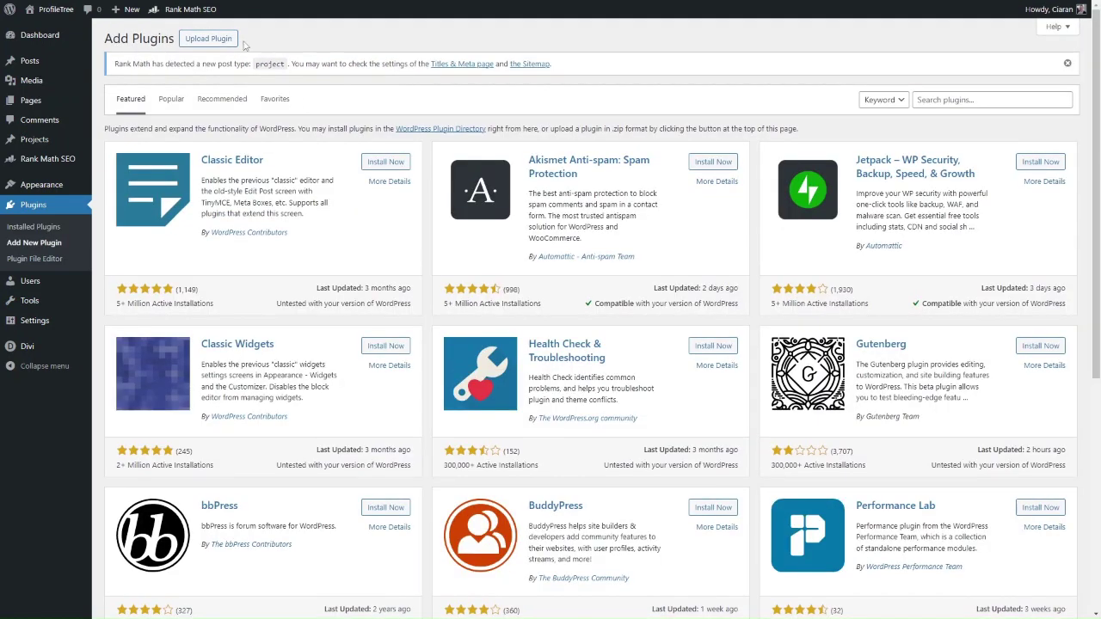
pyautogui.click(219, 40)
pyautogui.click(532, 183)
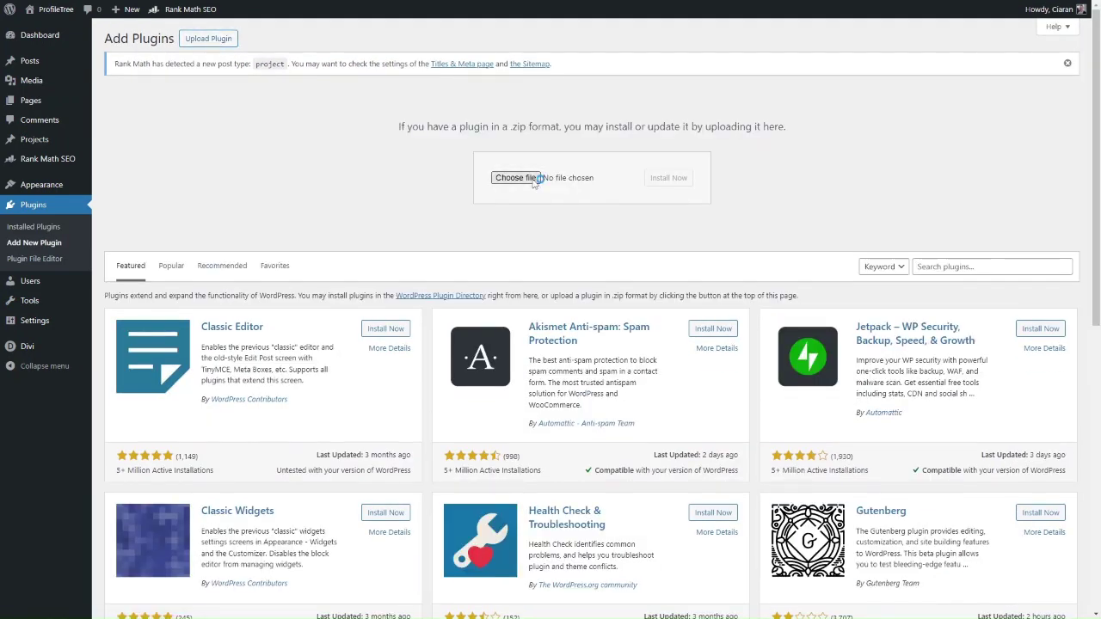
pyautogui.click(135, 118)
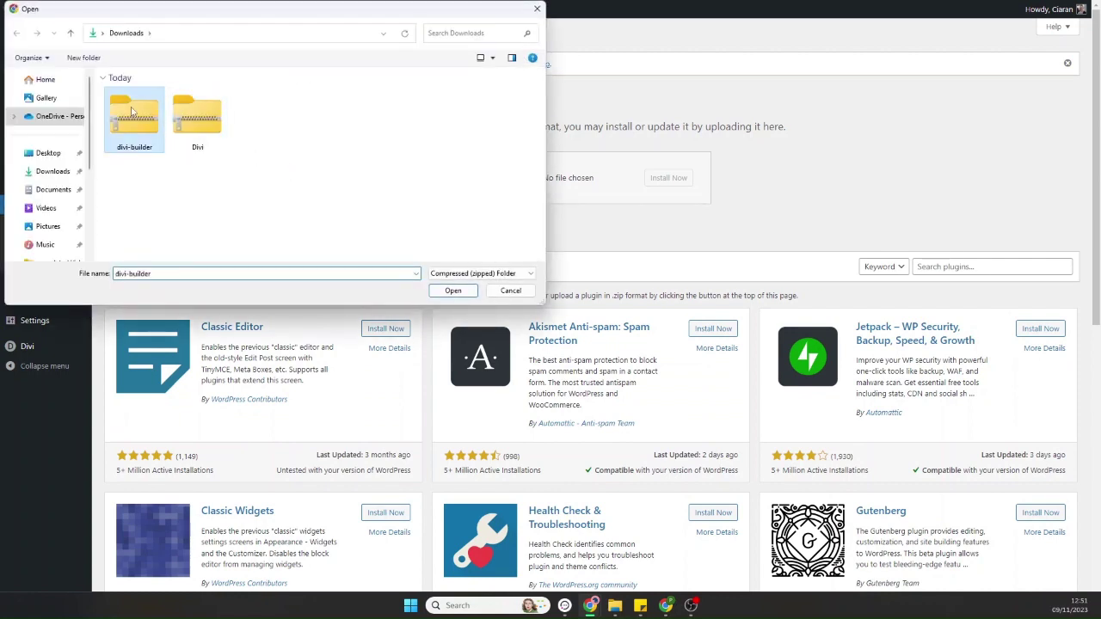
pyautogui.click(453, 291)
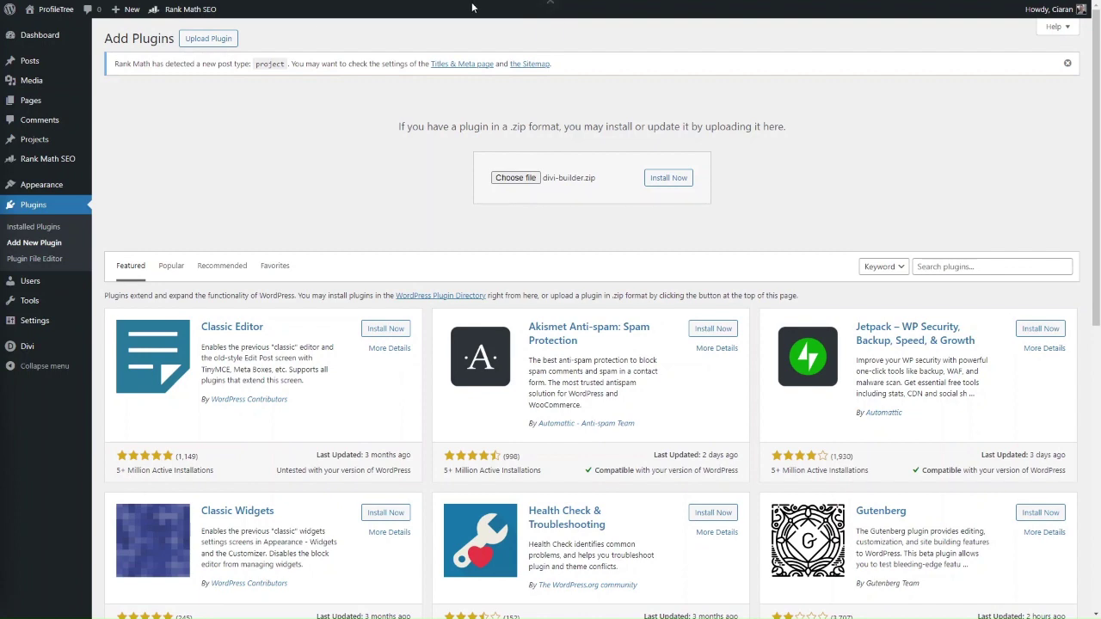
# Install and activate the Divi Builder plugin, then put Chrome in full screen.
pyautogui.click(550, 41)
pyautogui.click(664, 253)
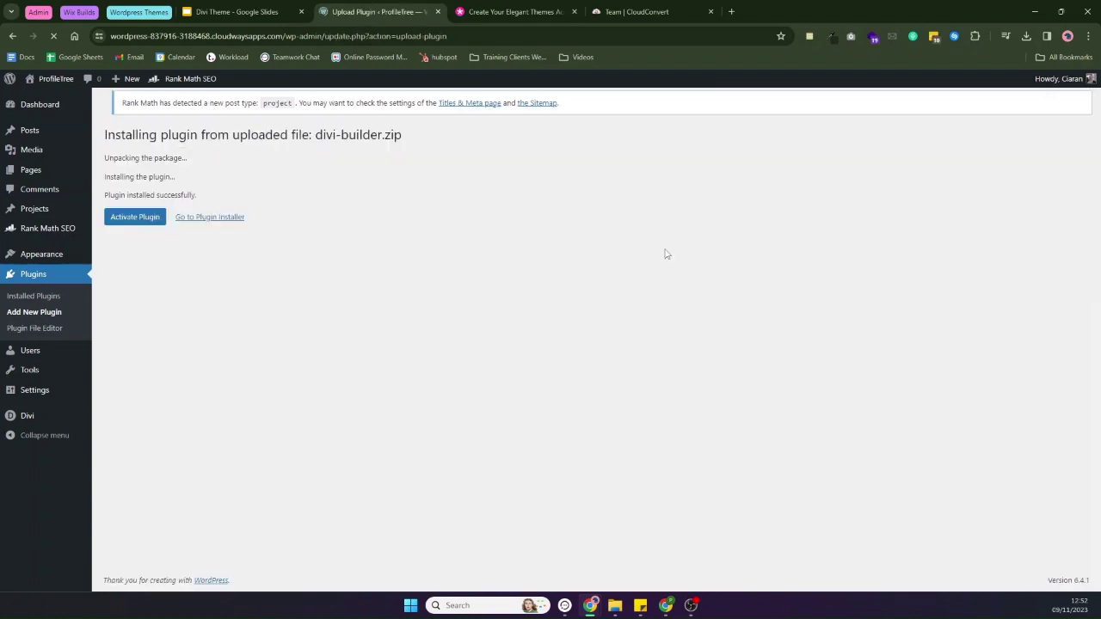
pyautogui.click(151, 239)
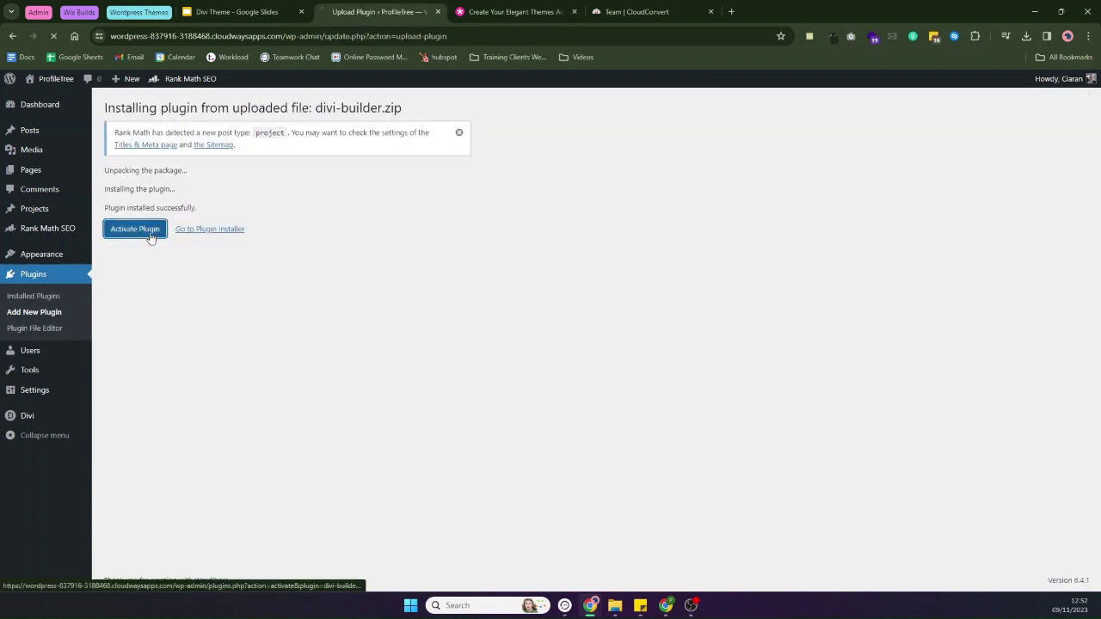
pyautogui.click(1088, 35)
pyautogui.click(1083, 260)
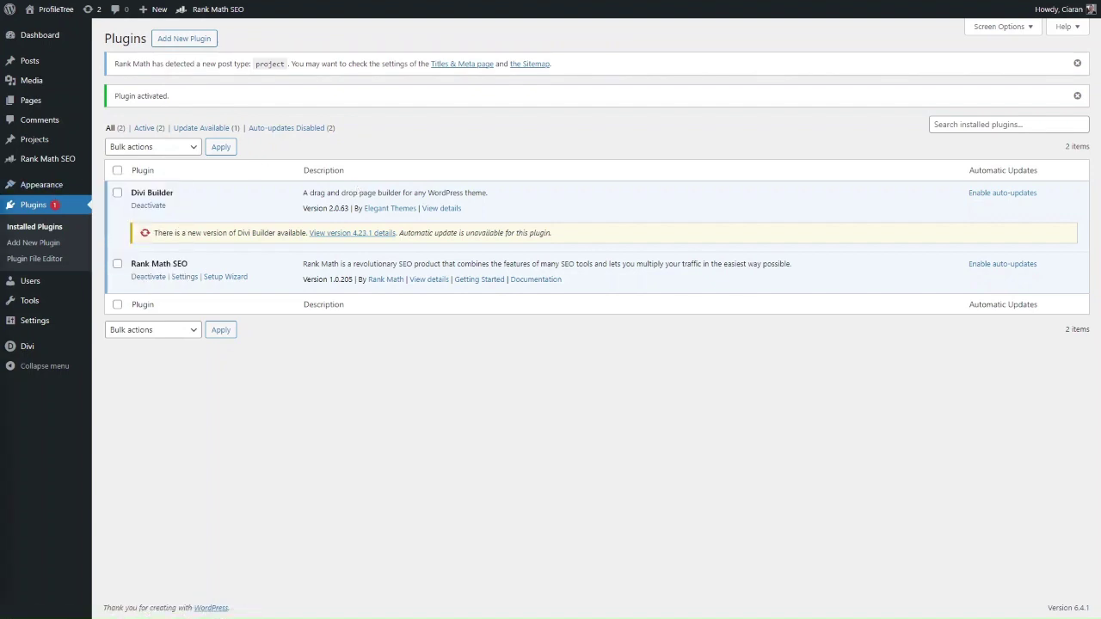
# Set the PROFILETREE wordmark image as the logo in Divi Theme Options.
pyautogui.click(26, 349)
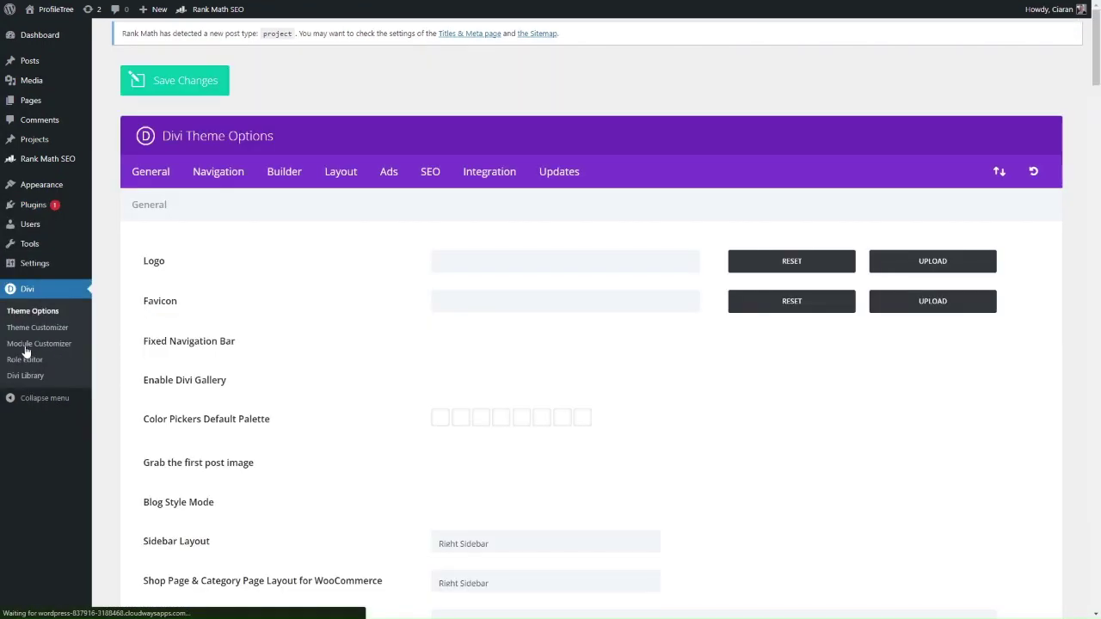
pyautogui.scroll(-2, 426, 346)
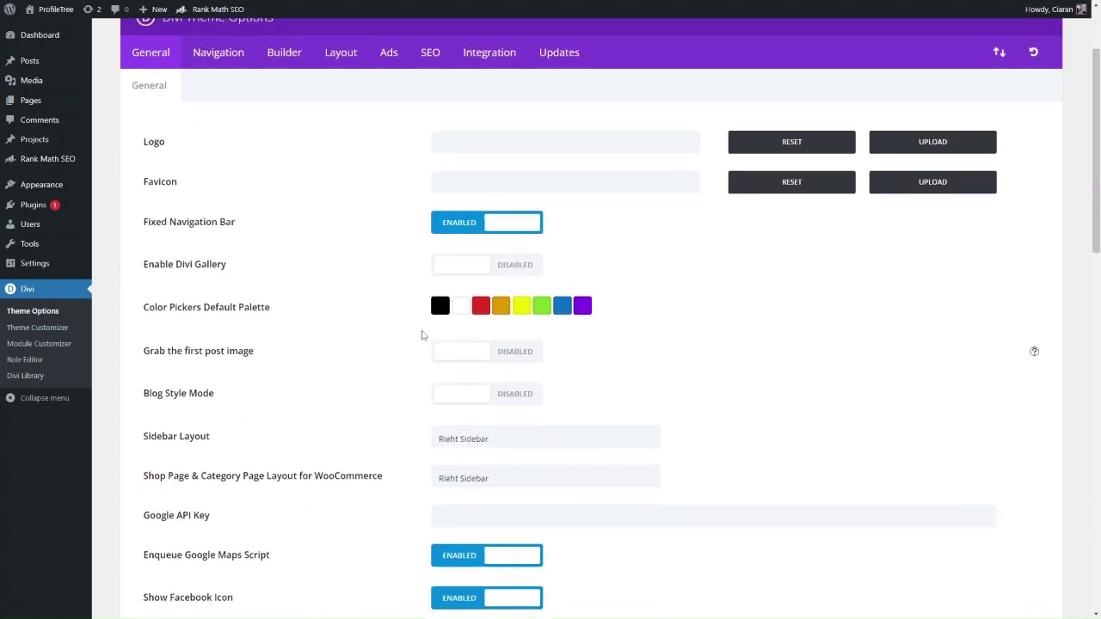
pyautogui.scroll(2, 396, 312)
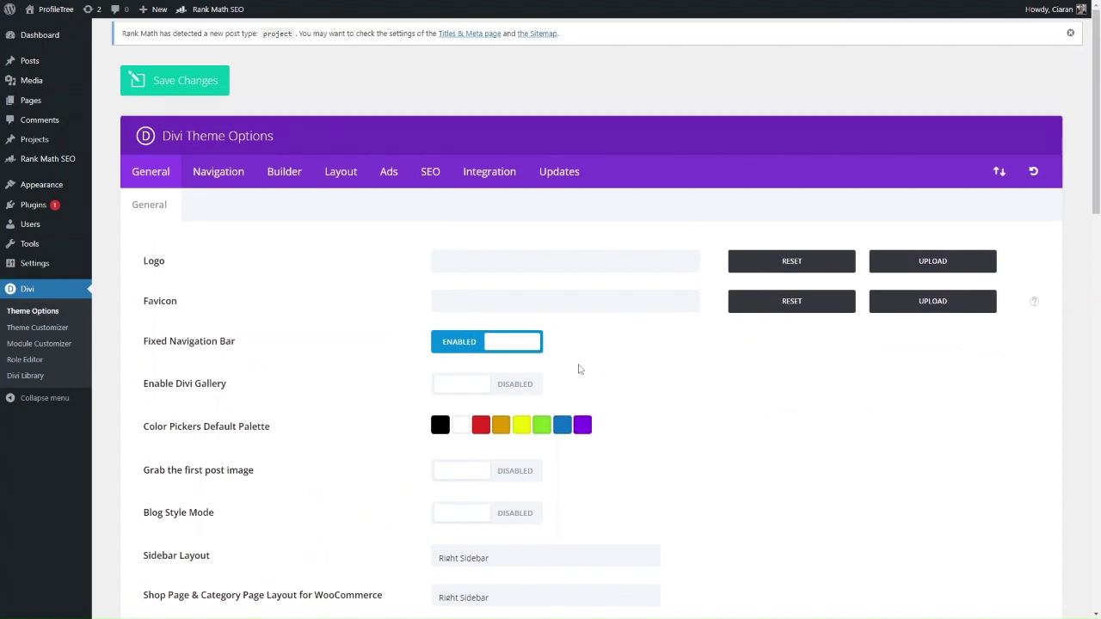
pyautogui.scroll(-2, 376, 399)
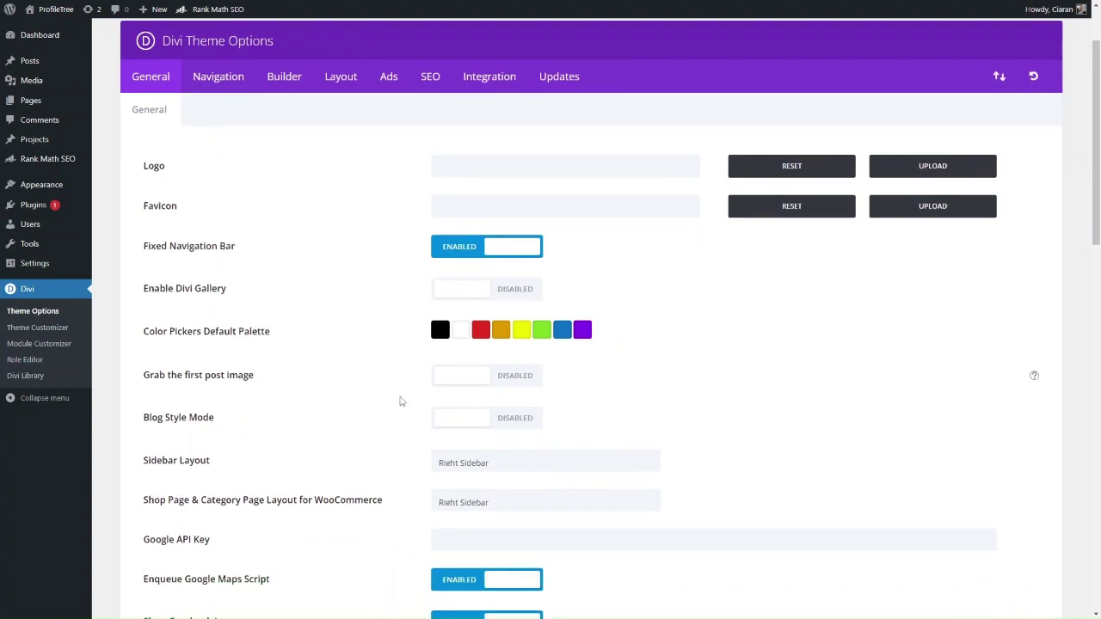
pyautogui.scroll(-4, 400, 400)
pyautogui.scroll(6, 400, 401)
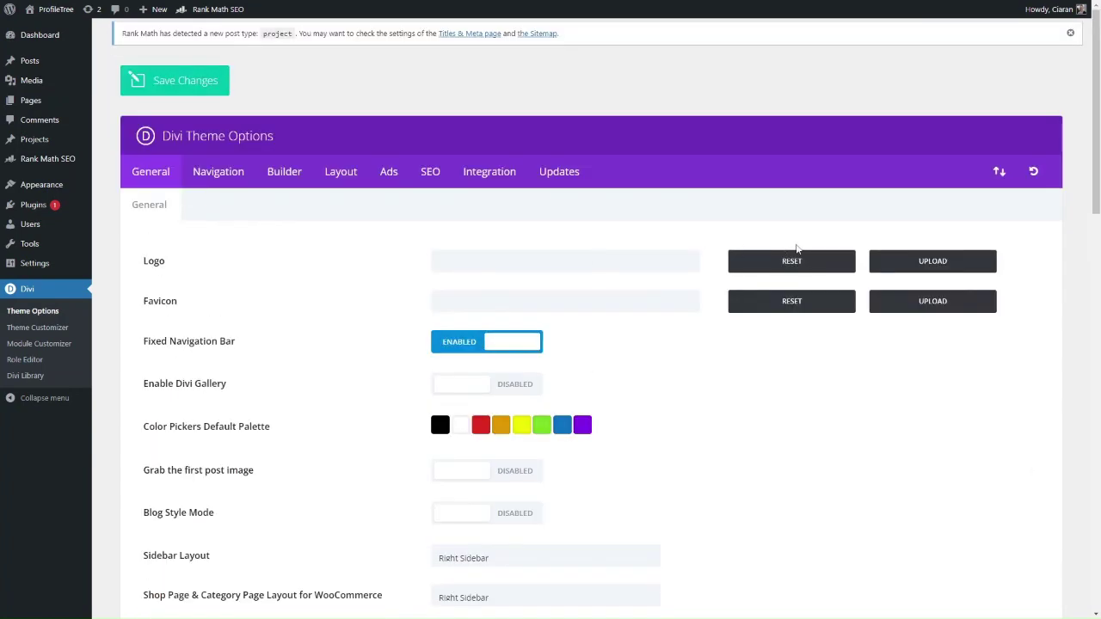
pyautogui.click(922, 262)
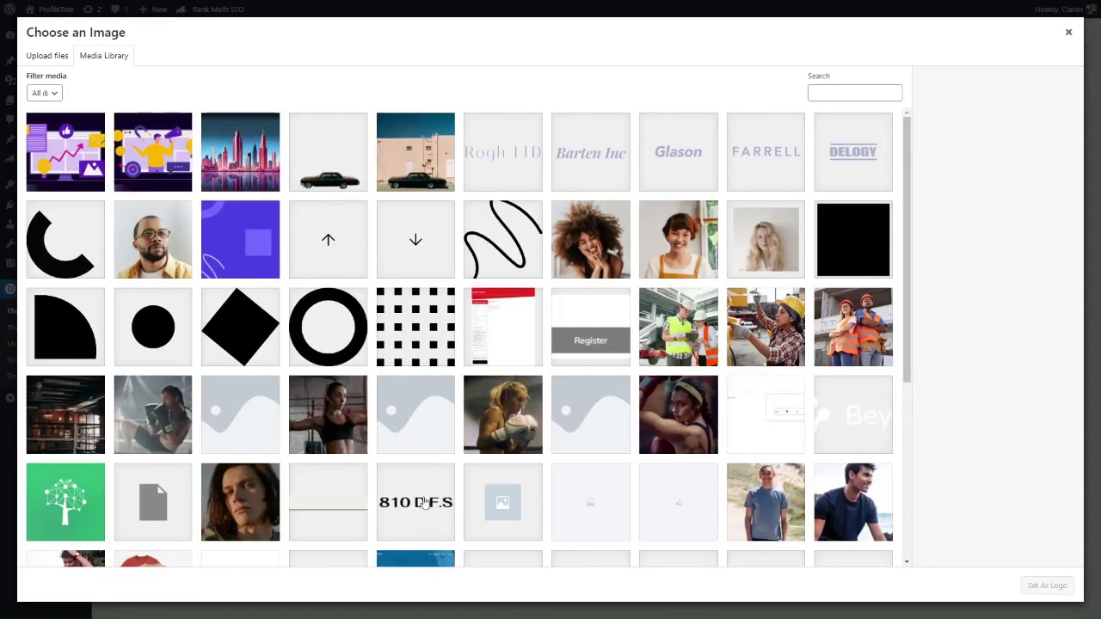
pyautogui.scroll(-1, 425, 503)
pyautogui.click(325, 512)
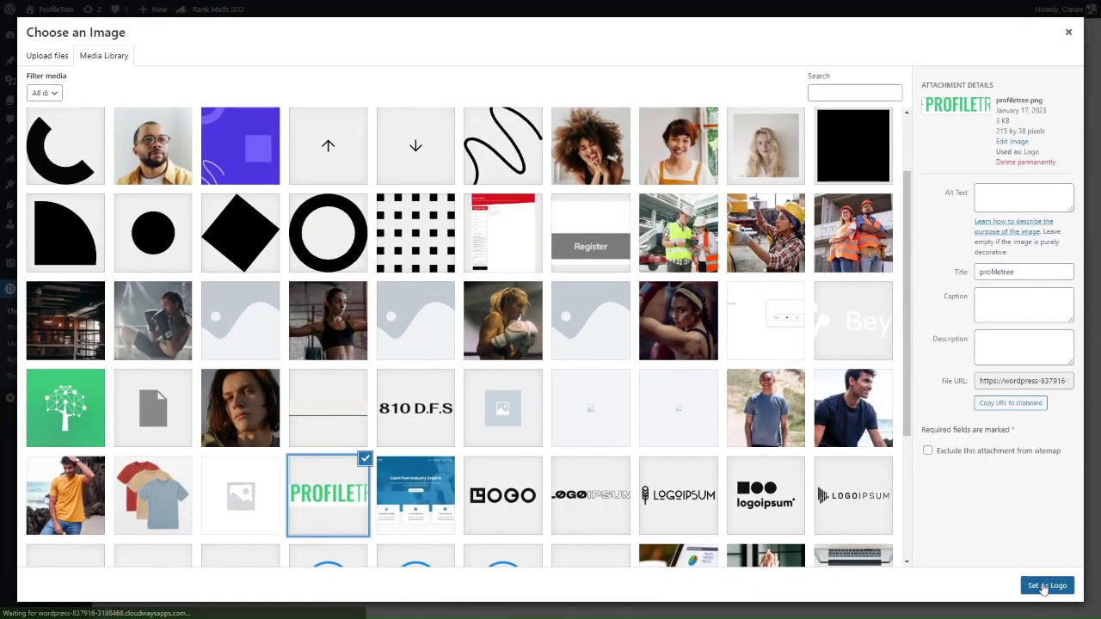
pyautogui.click(1056, 588)
# Set the green tree image as the Divi favicon.
pyautogui.click(932, 301)
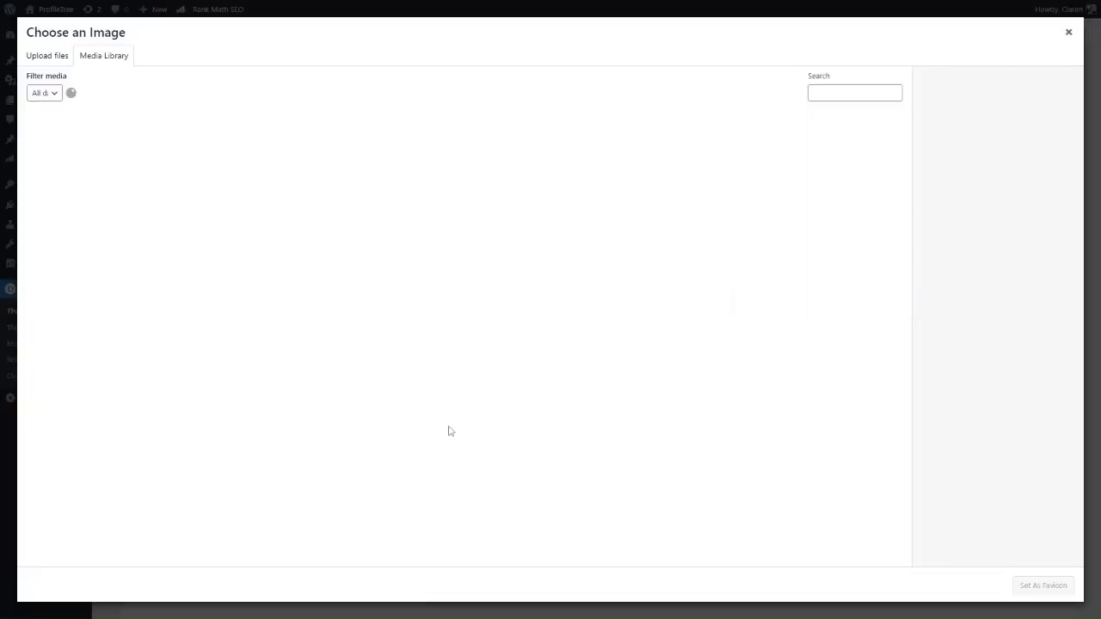
pyautogui.scroll(-1, 449, 430)
pyautogui.click(66, 425)
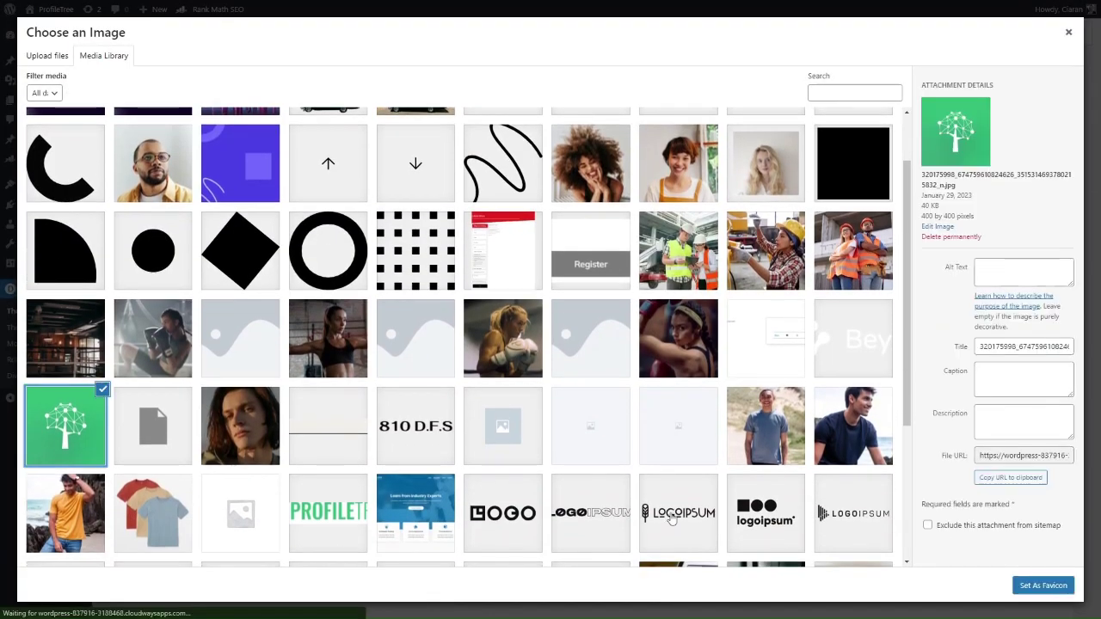
pyautogui.click(1004, 581)
# Review the Navigation, Builder, Layout, Ads and SEO tabs of Theme Options.
pyautogui.click(218, 169)
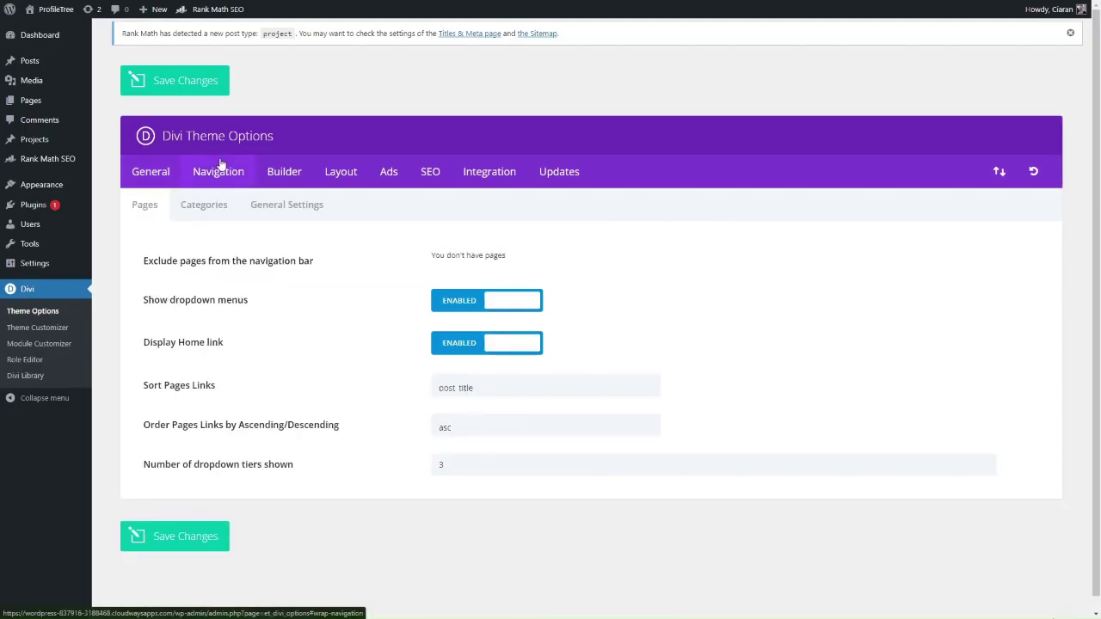
pyautogui.click(285, 178)
pyautogui.click(344, 176)
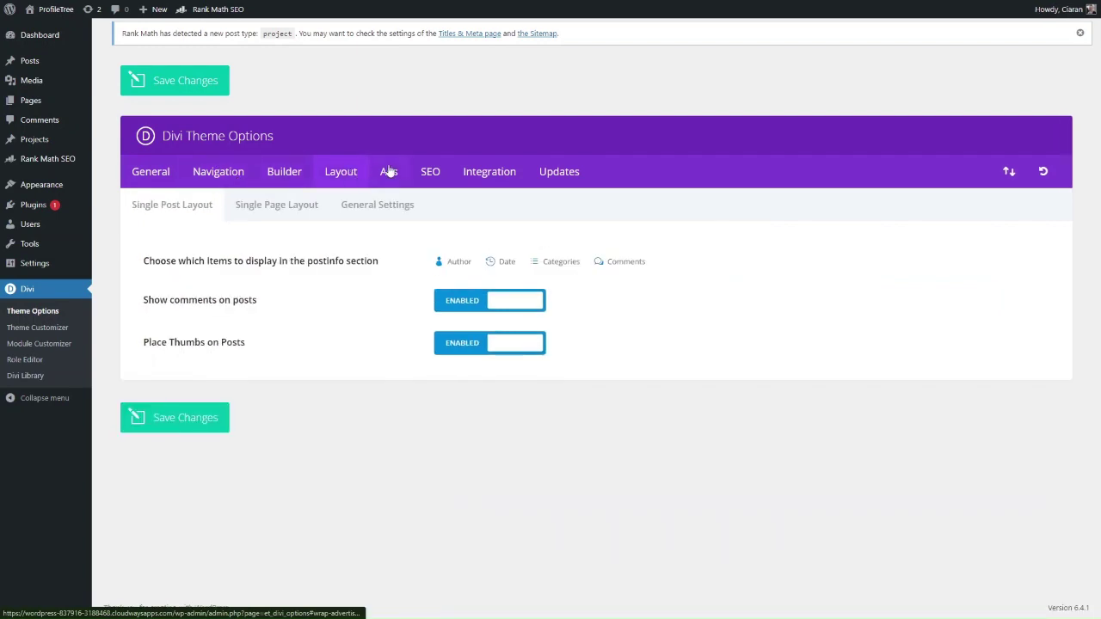
pyautogui.click(388, 171)
pyautogui.click(449, 173)
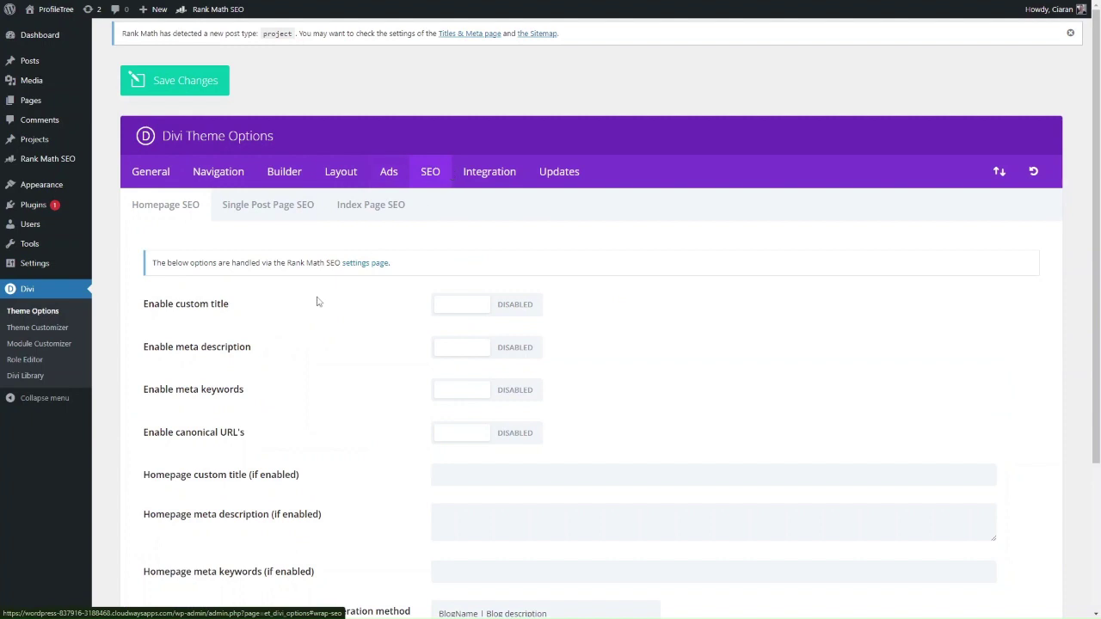
pyautogui.scroll(-3, 261, 324)
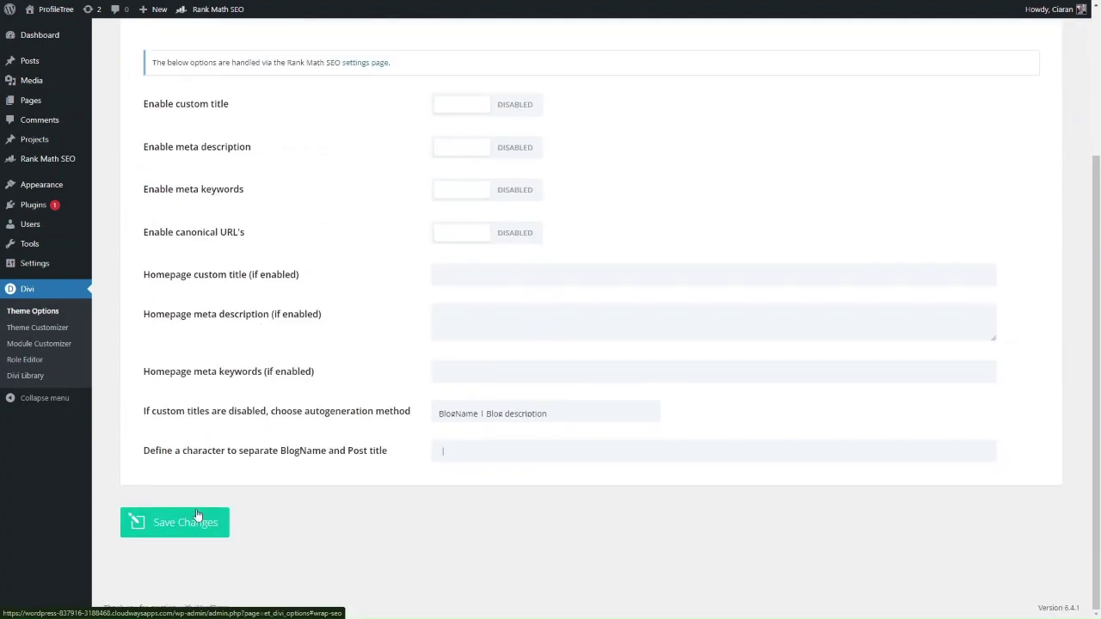
pyautogui.scroll(3, 292, 341)
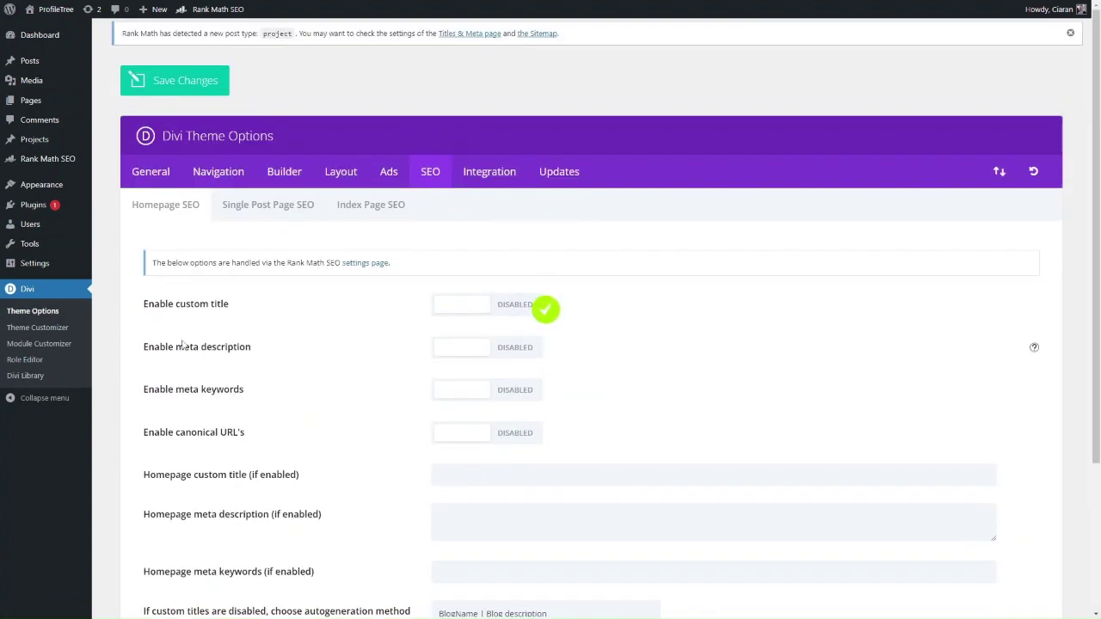
pyautogui.click(55, 336)
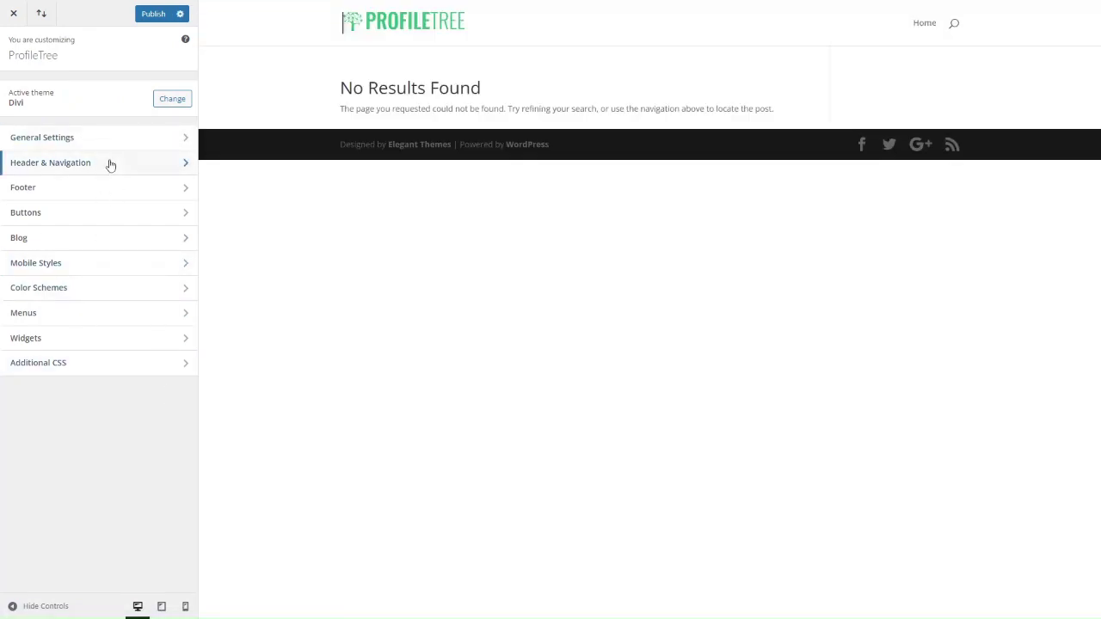
# Set and crop the green tree image as the site icon in General Settings > Site Identity.
pyautogui.click(69, 139)
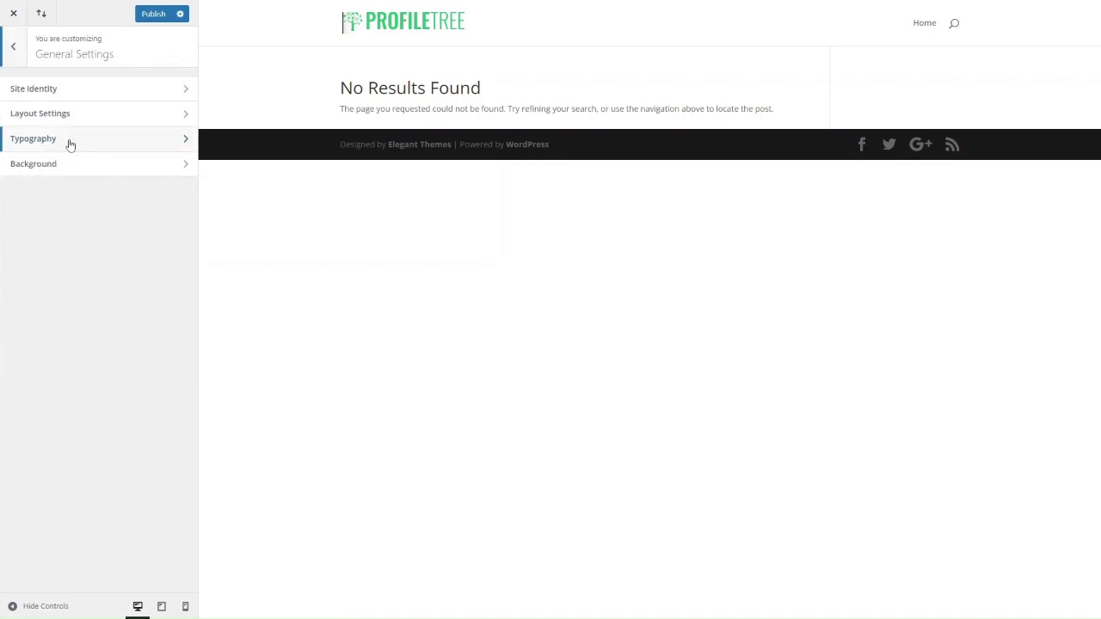
pyautogui.click(69, 90)
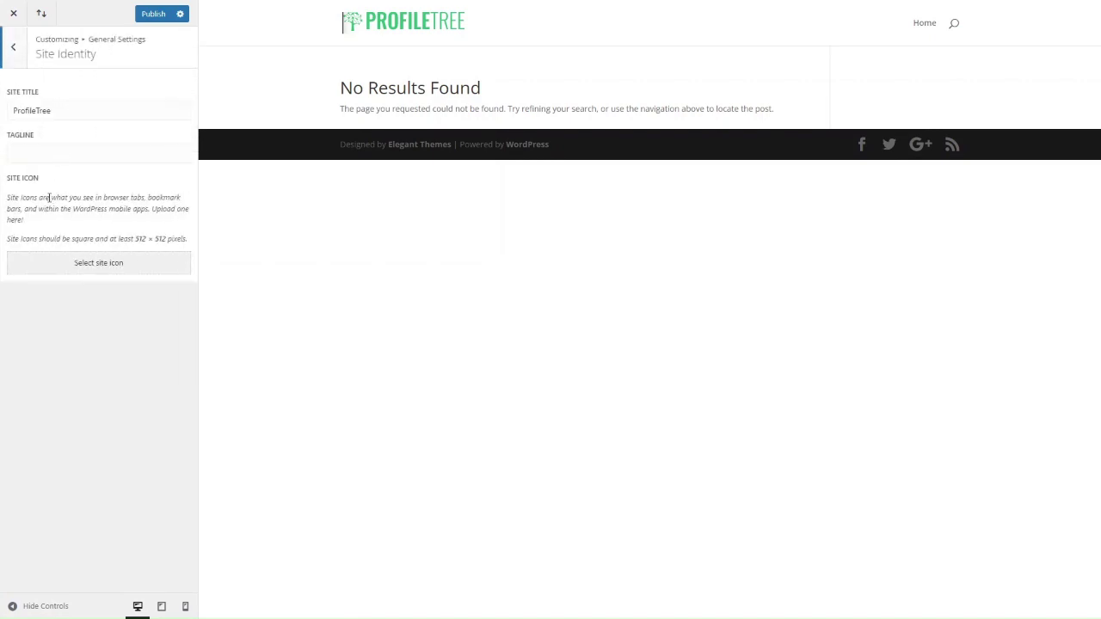
pyautogui.click(102, 263)
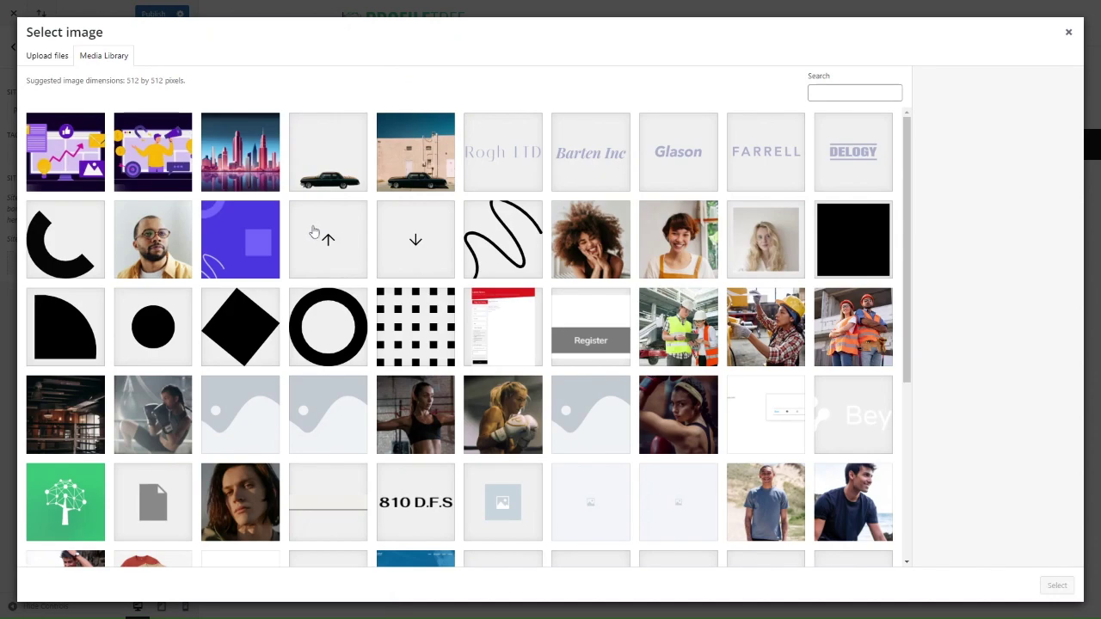
pyautogui.click(45, 503)
pyautogui.click(1055, 586)
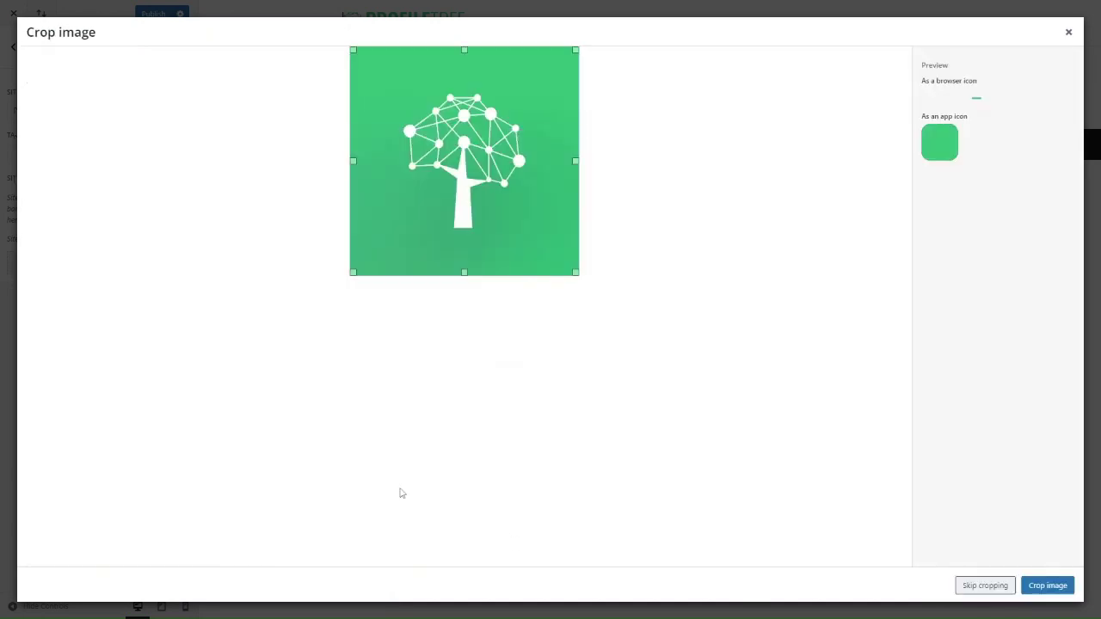
pyautogui.click(958, 584)
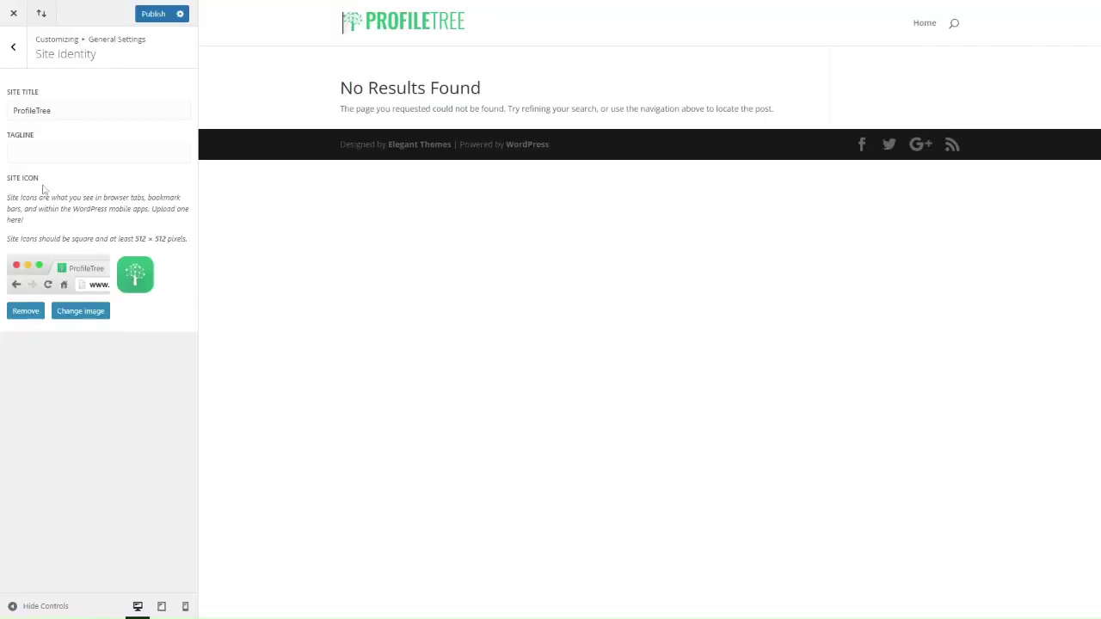
pyautogui.click(17, 49)
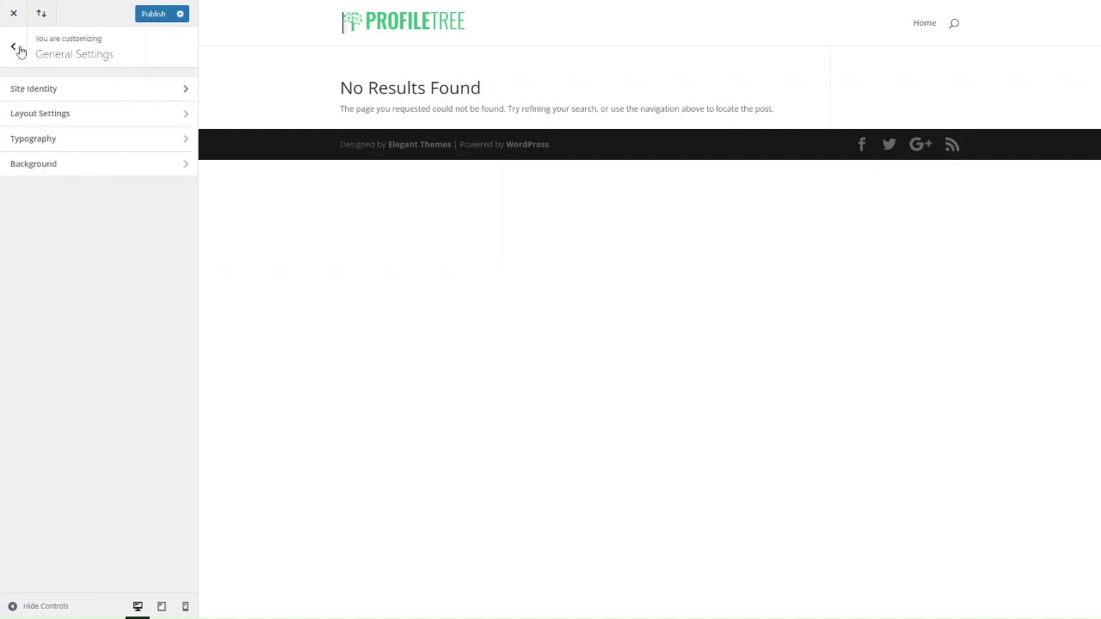
# In Layout Settings, toggle boxed layout on and off and adjust the content width.
pyautogui.click(51, 114)
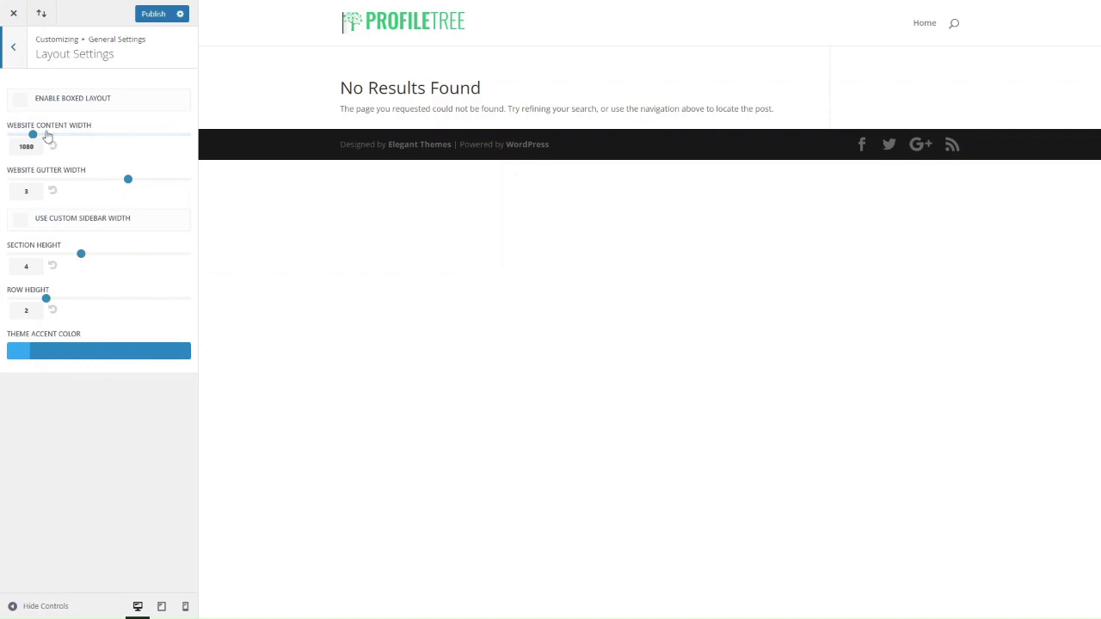
pyautogui.click(21, 101)
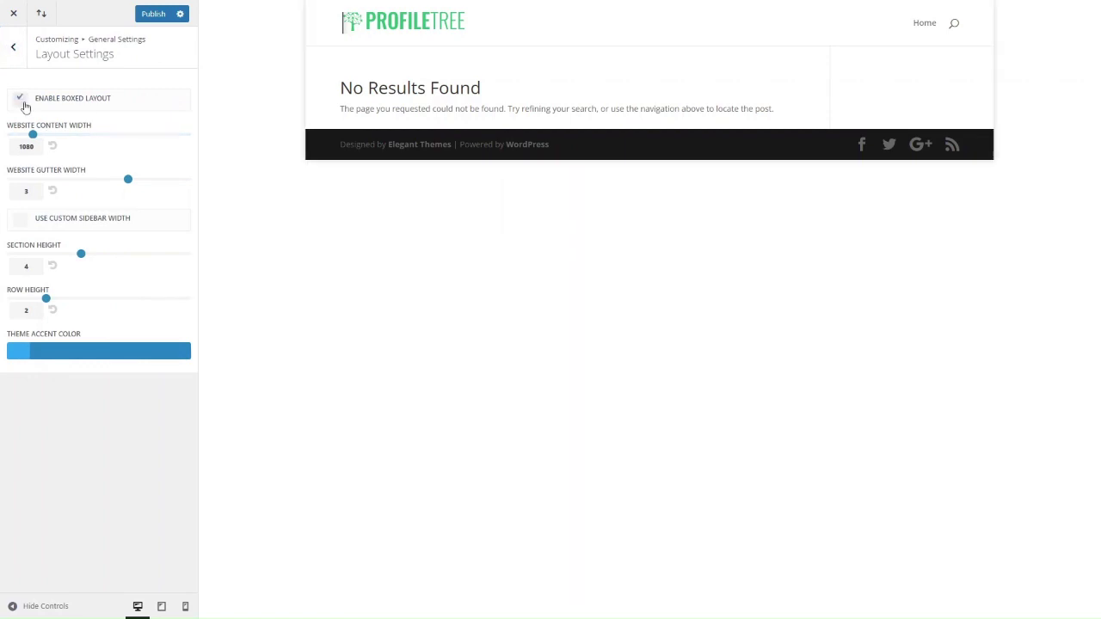
pyautogui.click(24, 102)
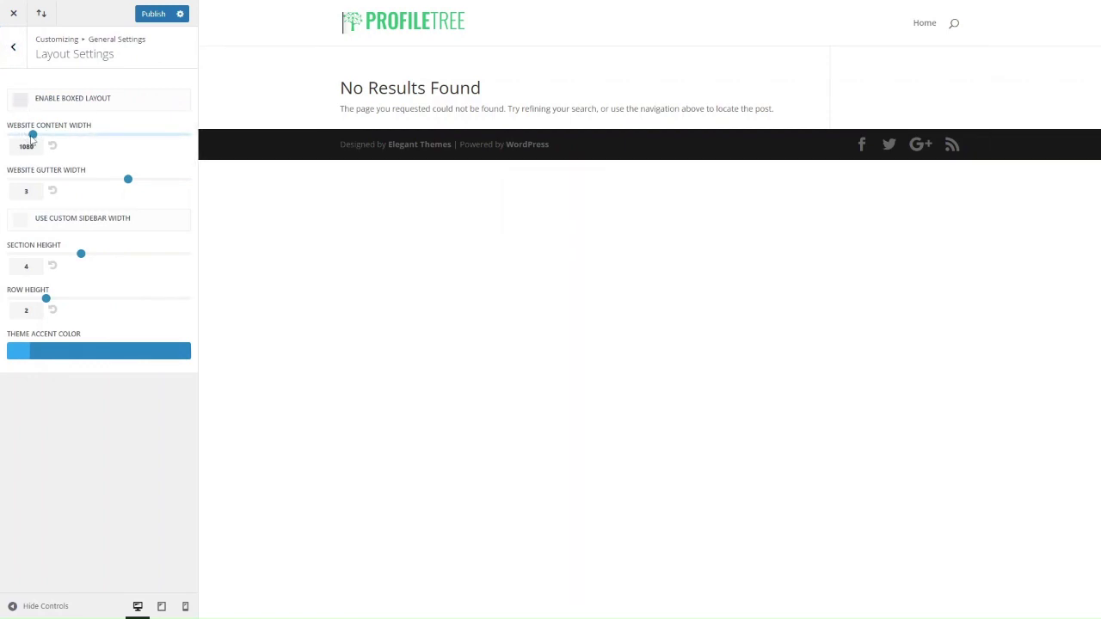
pyautogui.moveTo(32, 137); pyautogui.dragTo(65, 142)
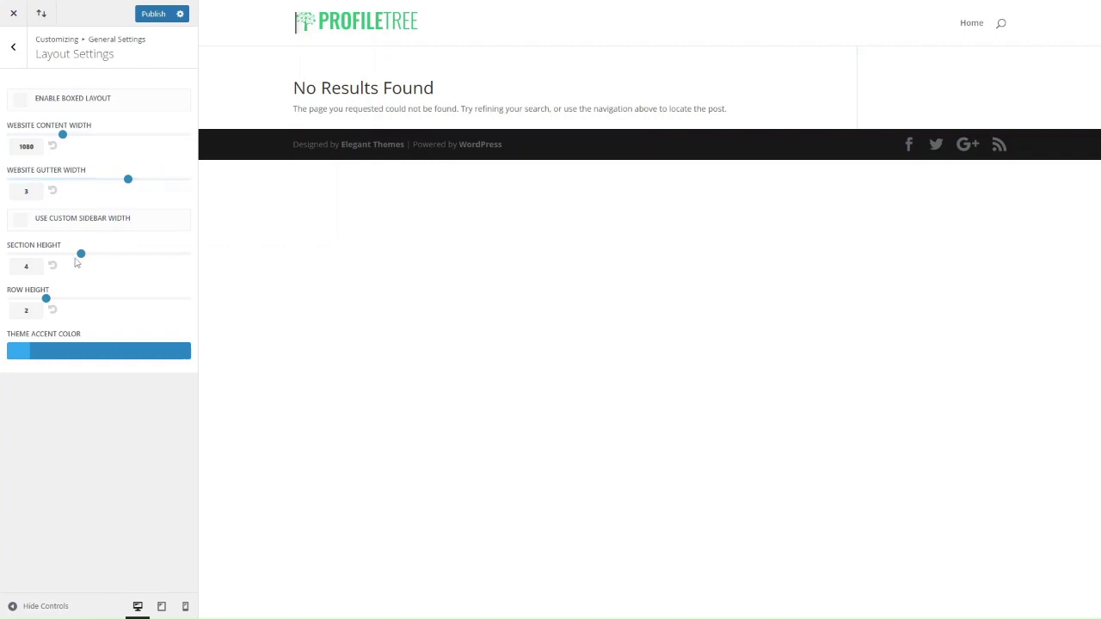
# Paste a new hex value into the theme accent colour.
pyautogui.click(51, 360)
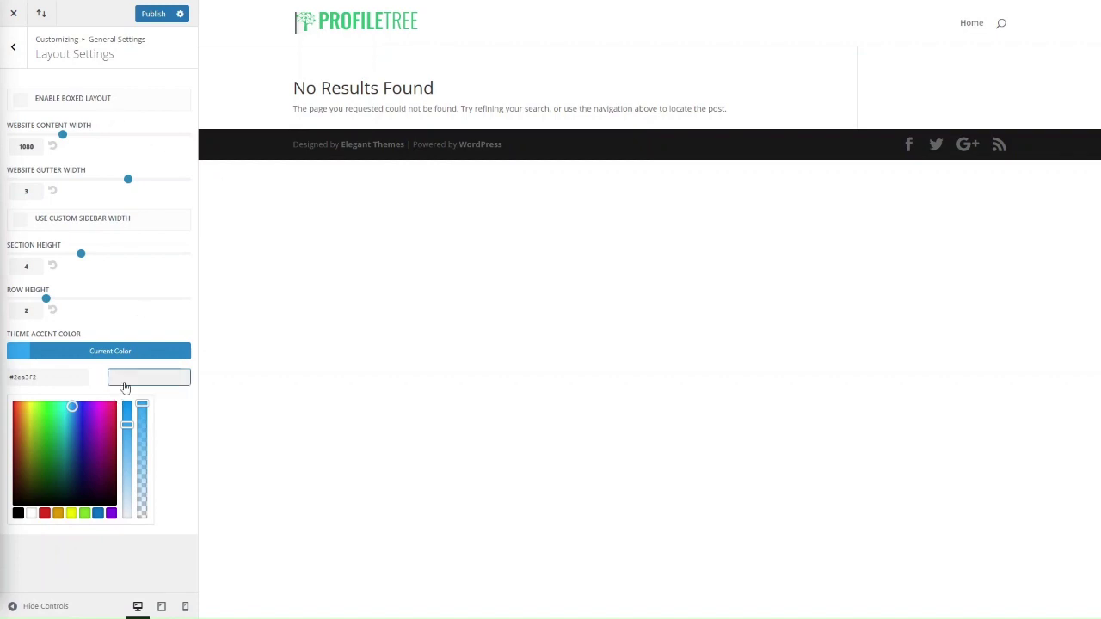
pyautogui.tripleClick(39, 377)
pyautogui.write('8ea54f')
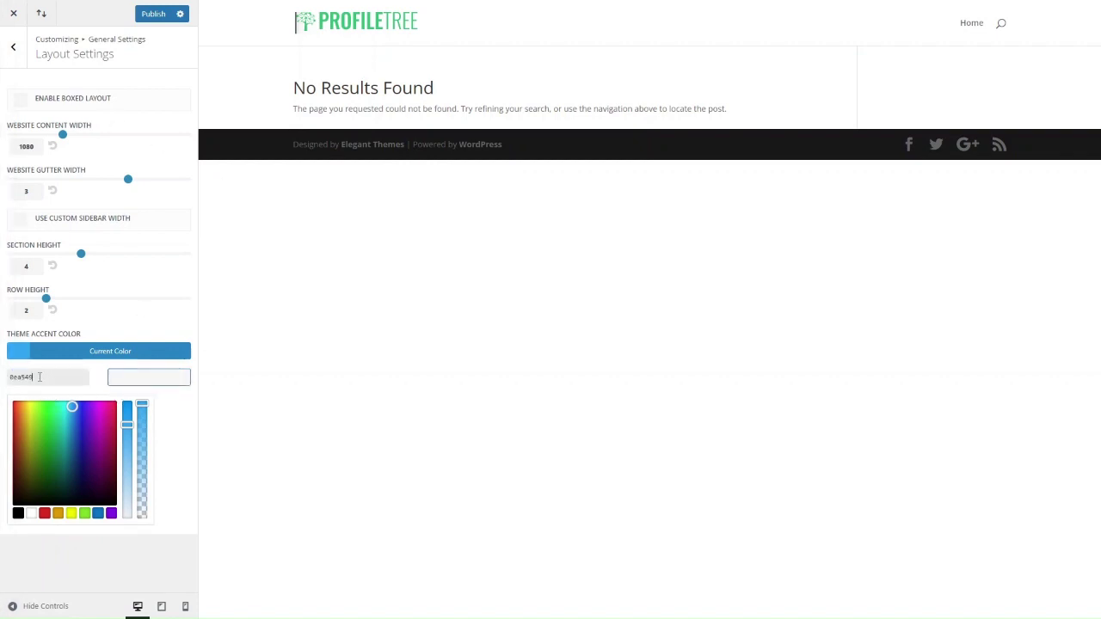
pyautogui.press('Escape')
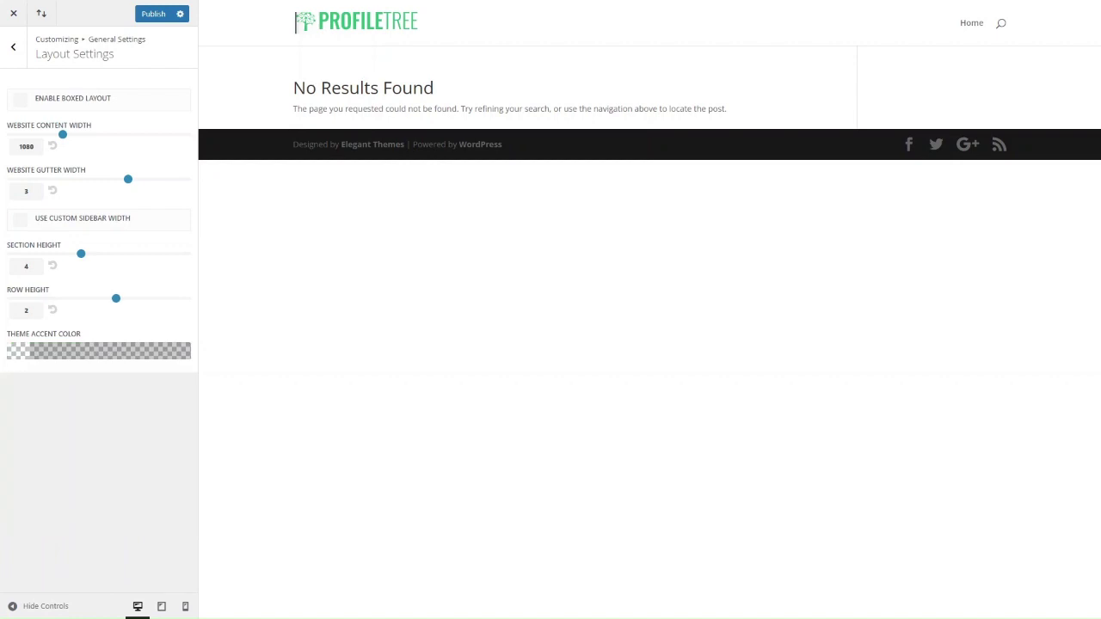
# Set the Typography body link colour to #0ea549.
pyautogui.click(15, 54)
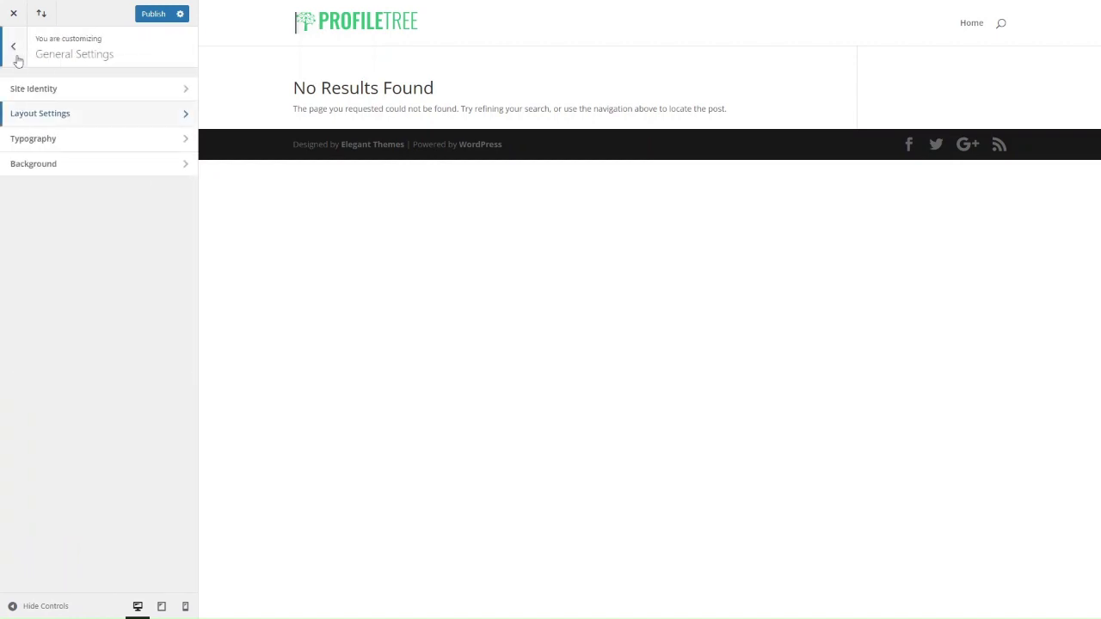
pyautogui.click(48, 140)
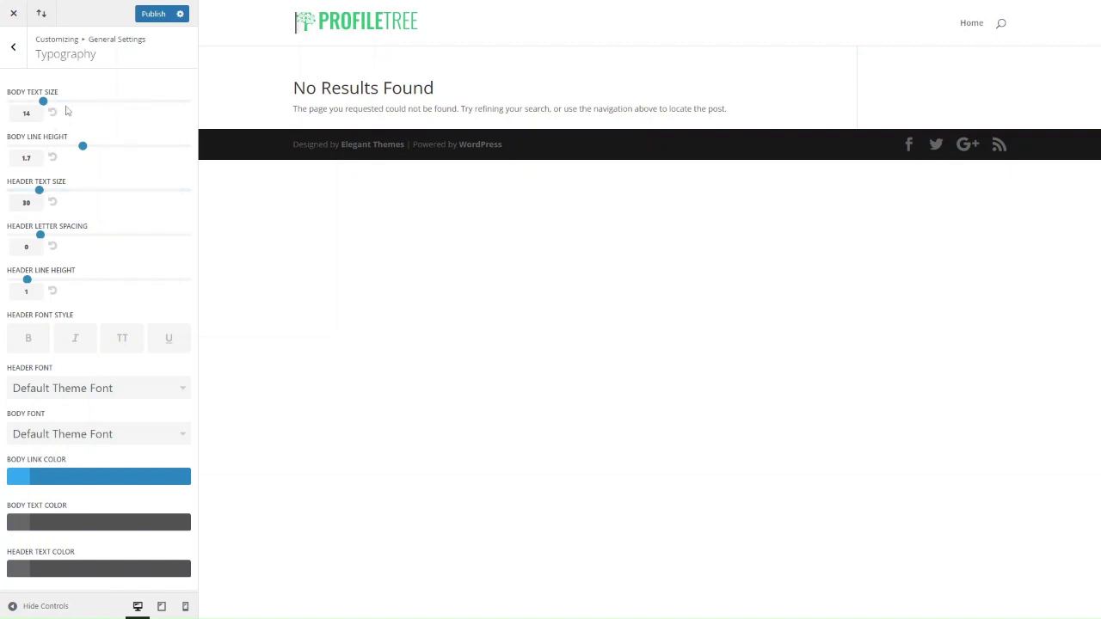
pyautogui.click(29, 482)
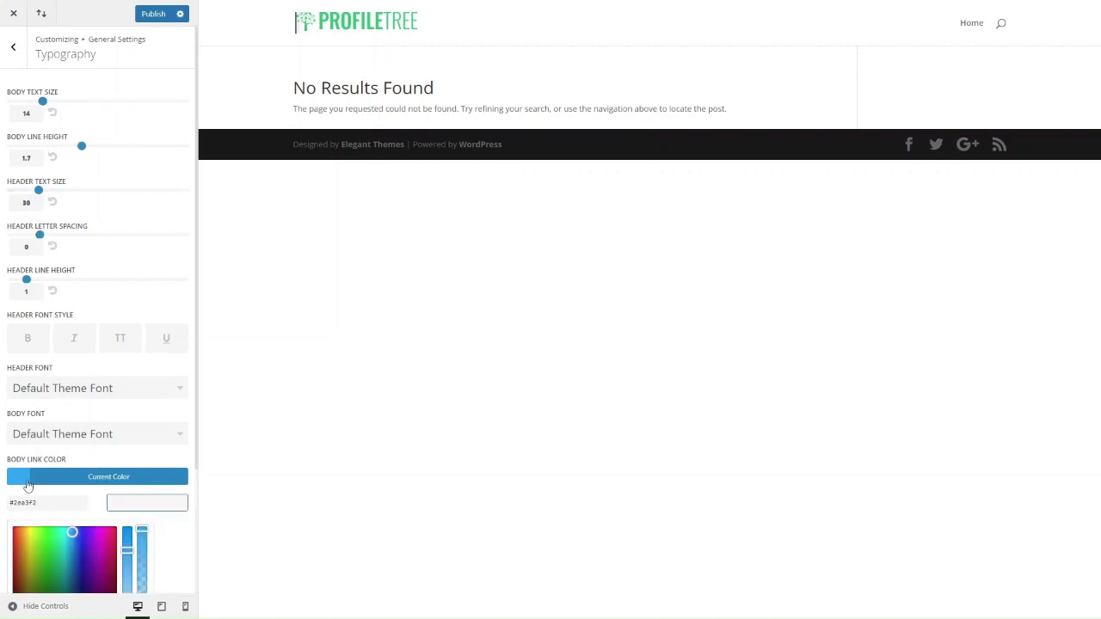
pyautogui.scroll(-2, 54, 499)
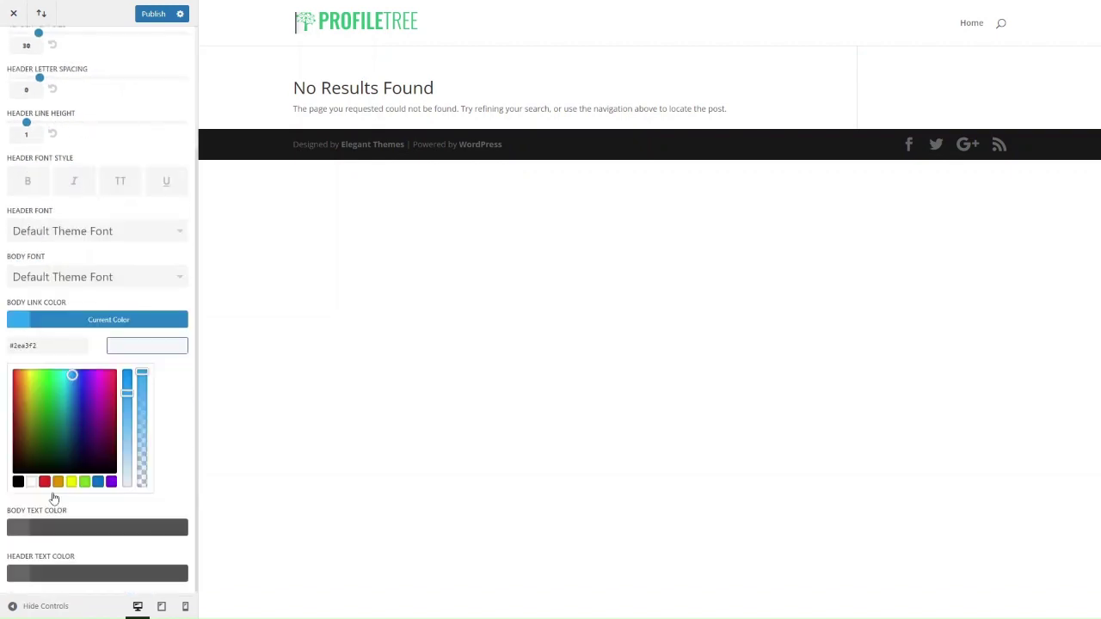
pyautogui.tripleClick(24, 347)
pyautogui.write('0ea5e9')
pyautogui.write('4')
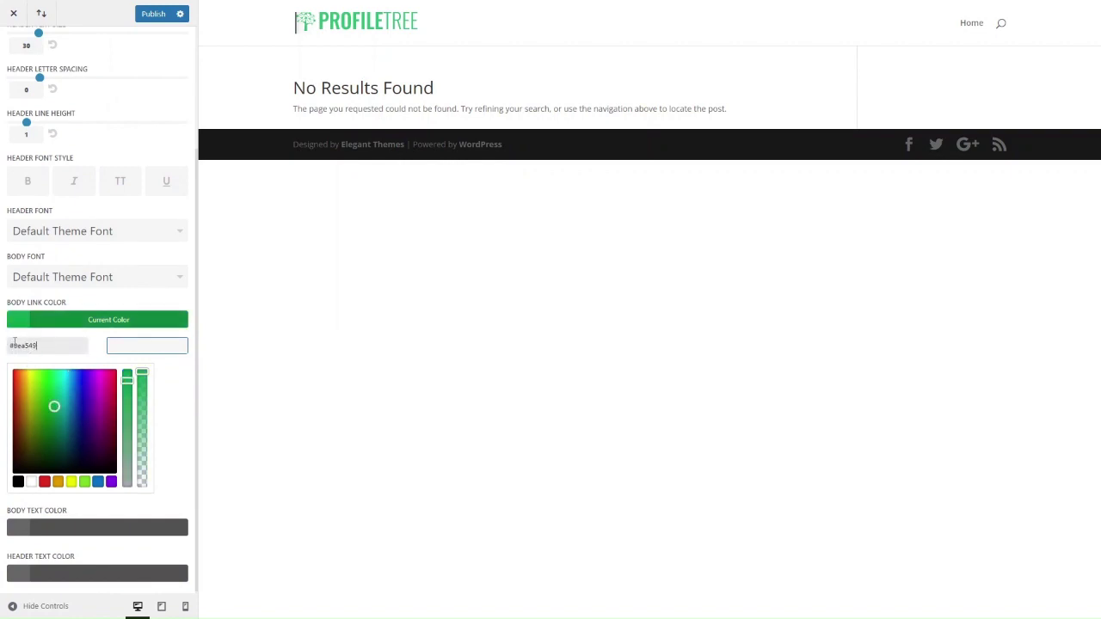
pyautogui.scroll(2, 38, 413)
# Choose Libre Franklin as the header font and Anonymous Pro as the body font.
pyautogui.click(55, 435)
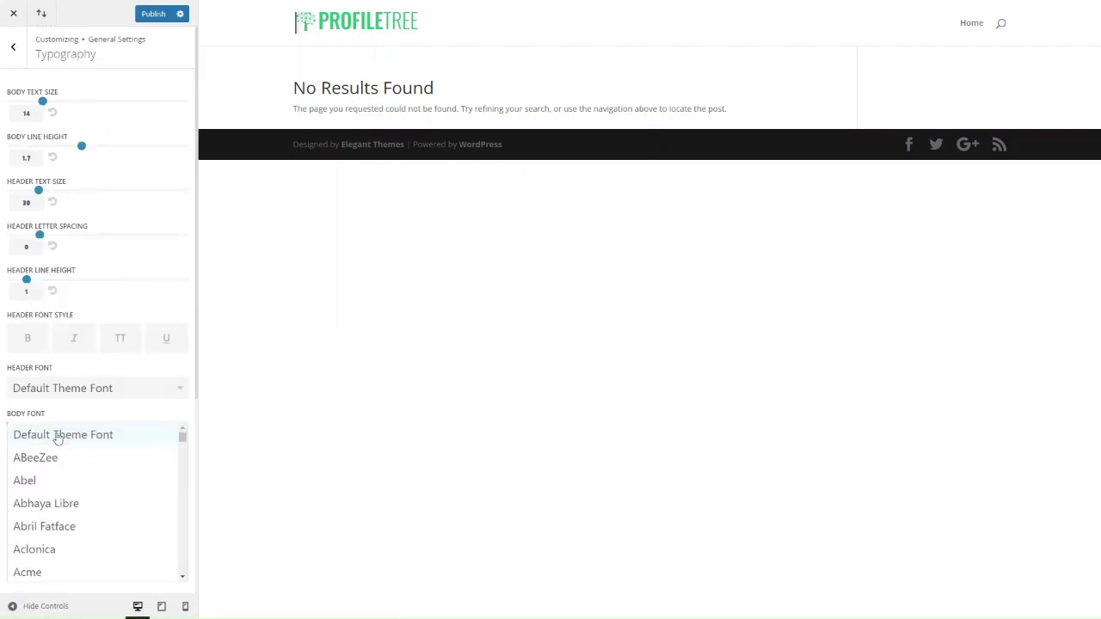
pyautogui.scroll(-3, 60, 490)
pyautogui.scroll(-2, 58, 493)
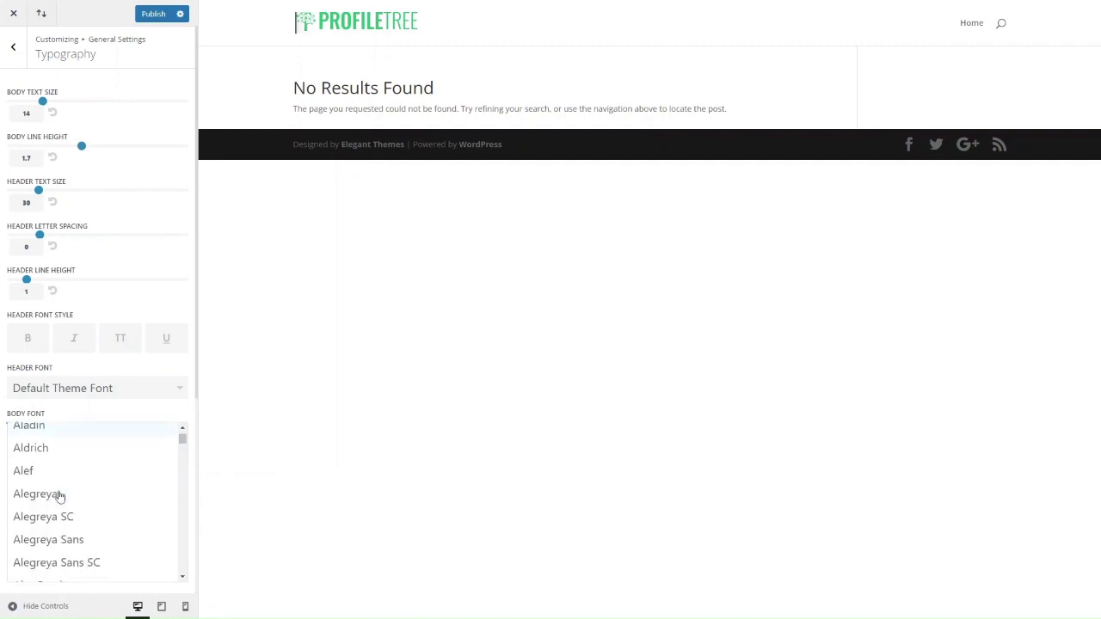
pyautogui.scroll(4, 59, 493)
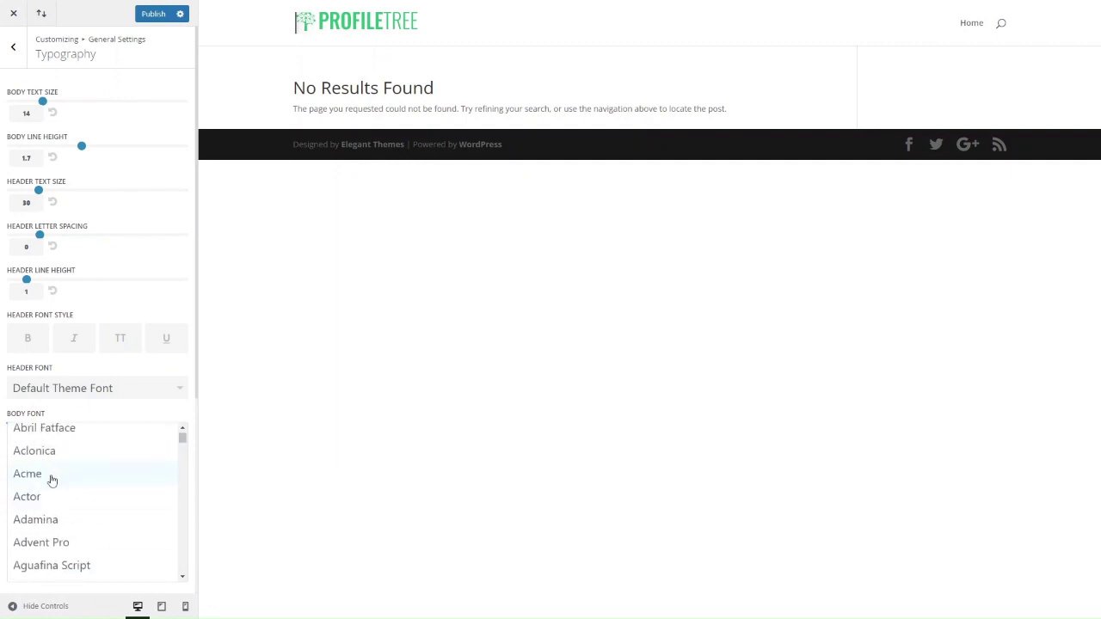
pyautogui.scroll(-10, 50, 477)
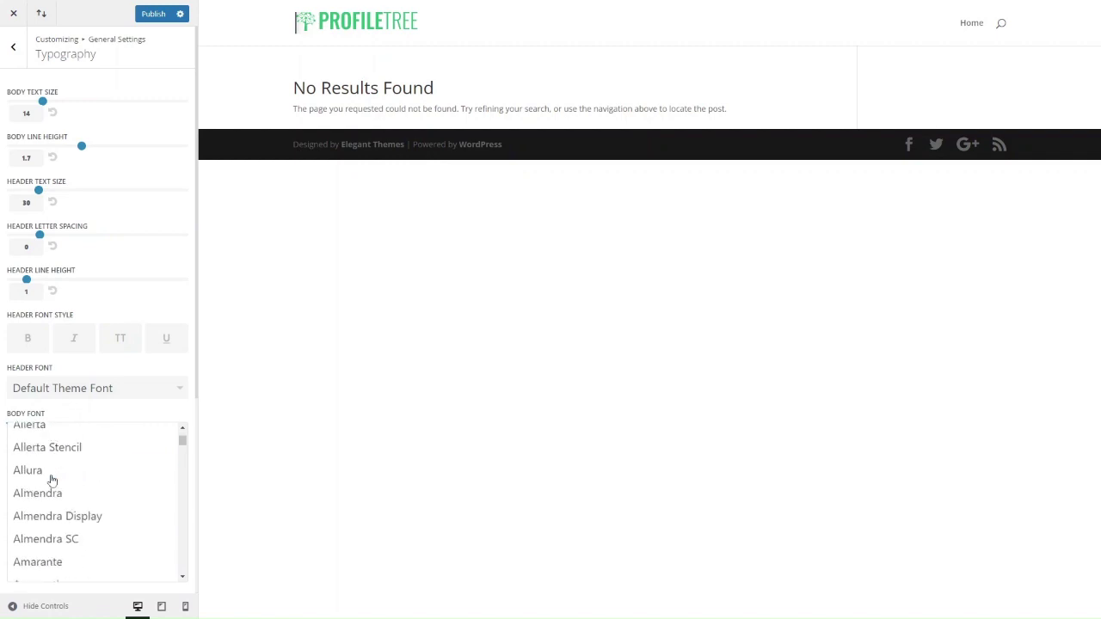
pyautogui.click(78, 392)
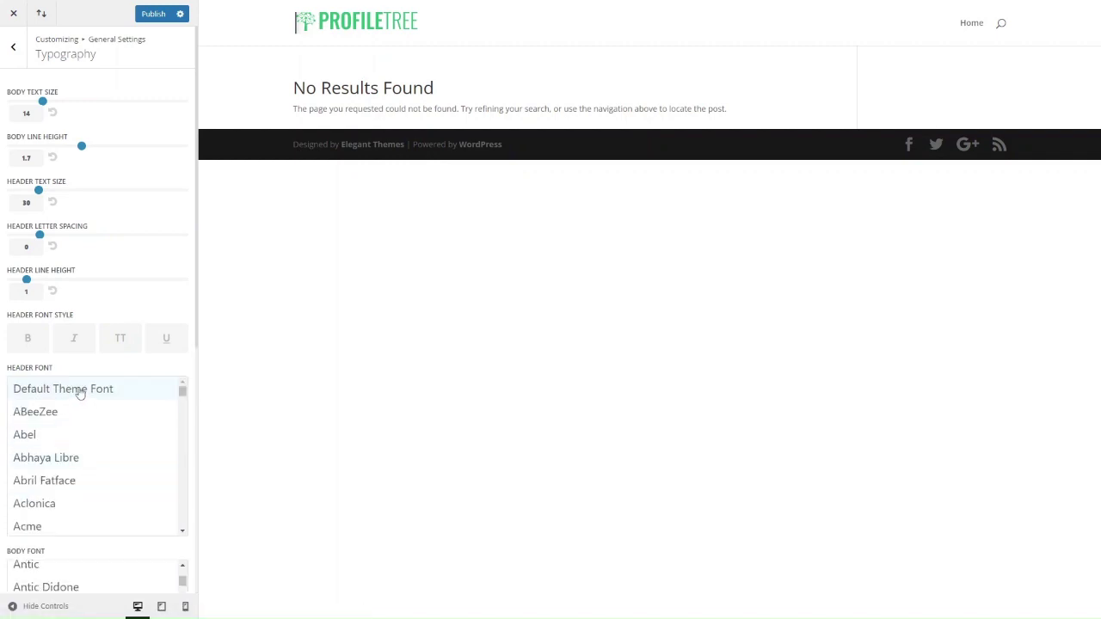
pyautogui.click(79, 390)
pyautogui.scroll(1, 78, 430)
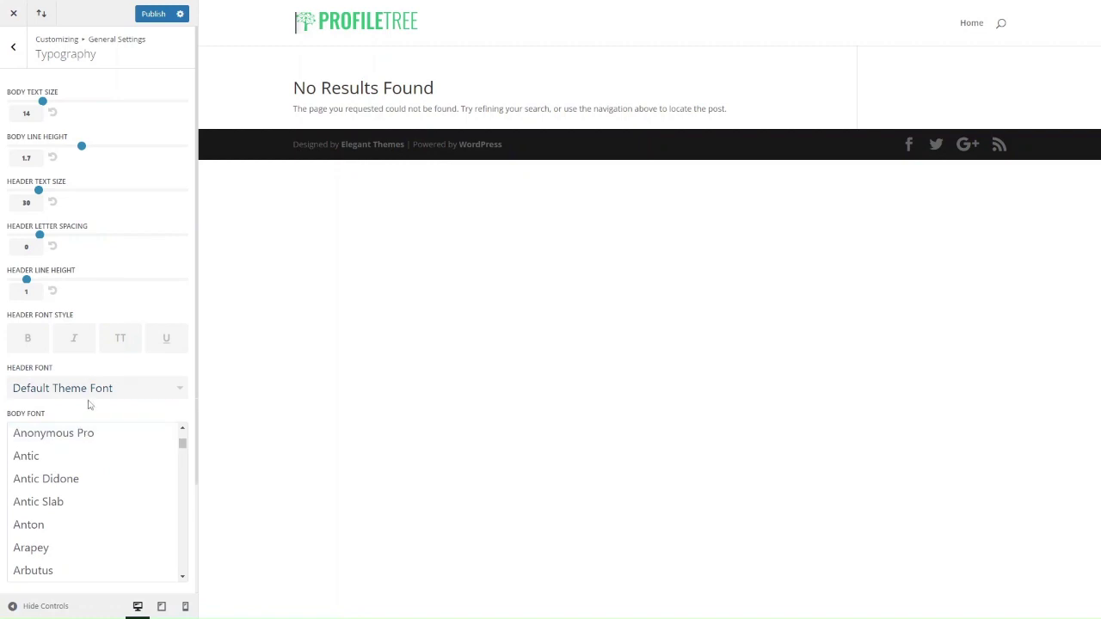
pyautogui.click(77, 393)
pyautogui.scroll(-10, 119, 455)
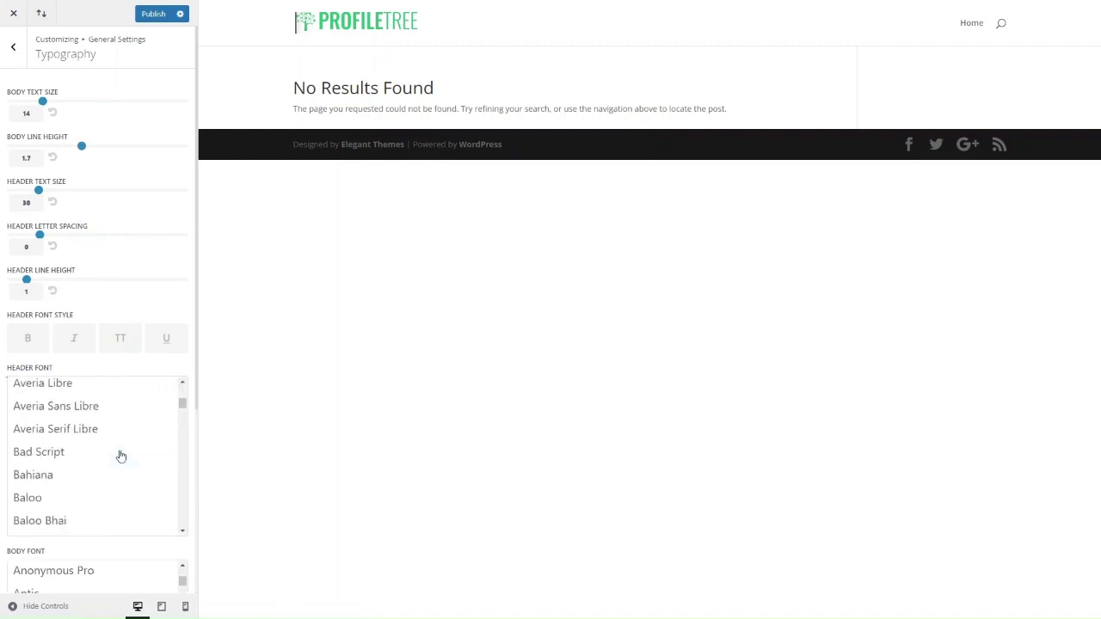
pyautogui.scroll(-7, 121, 456)
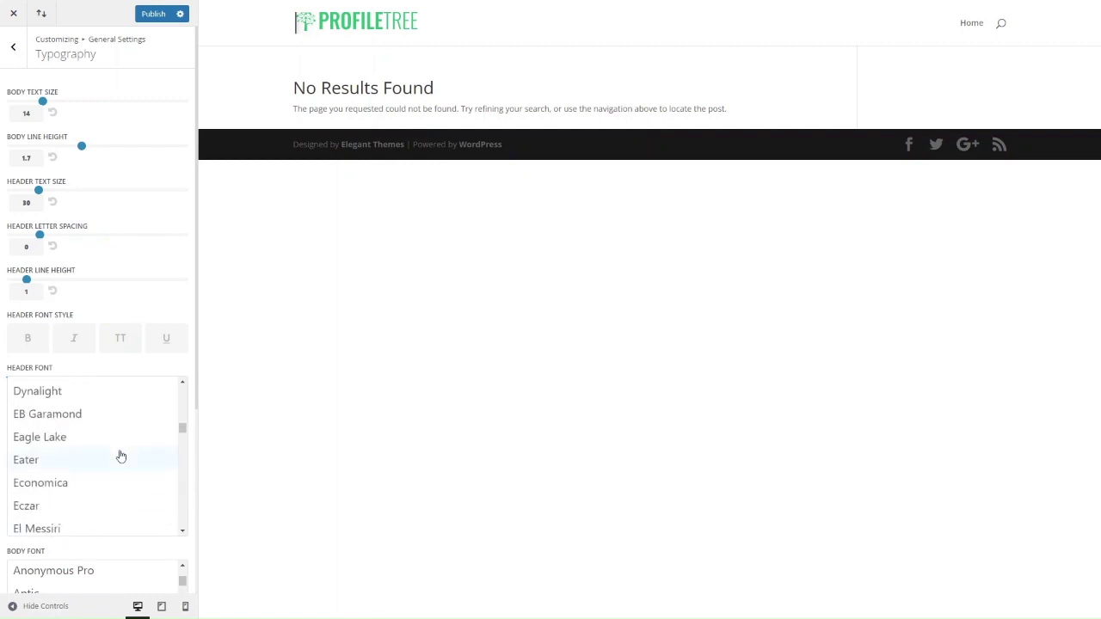
pyautogui.scroll(-3, 121, 456)
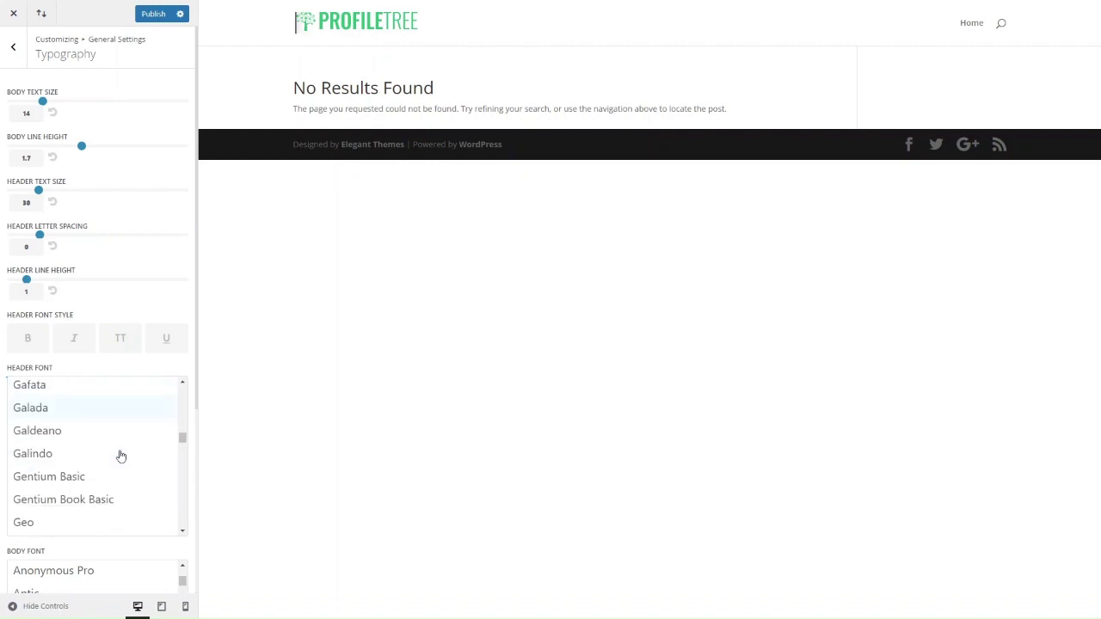
pyautogui.scroll(-1, 120, 456)
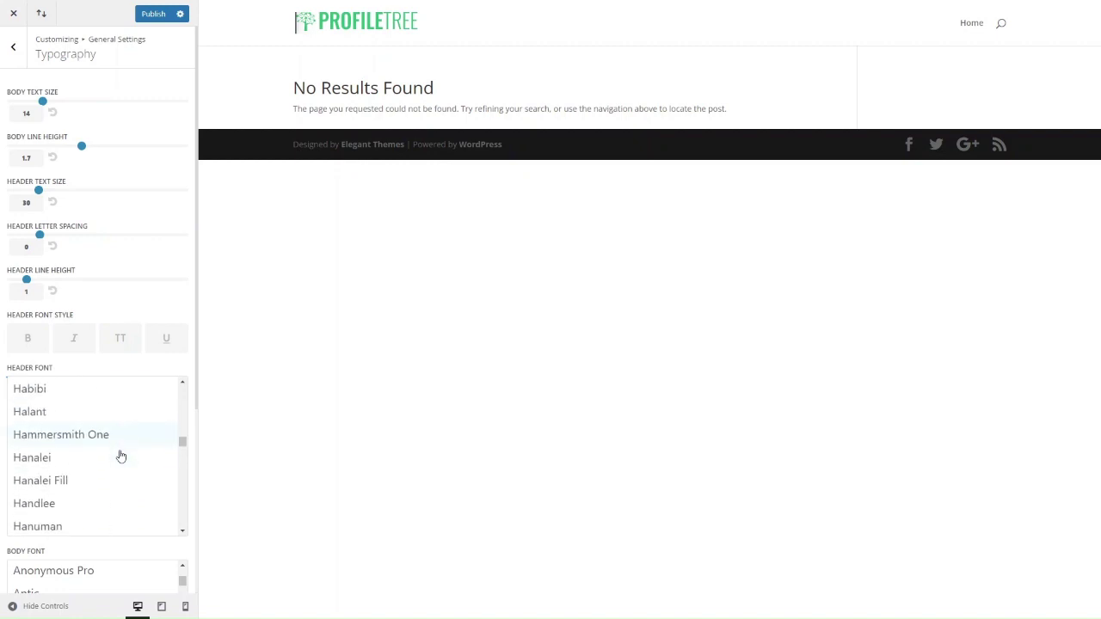
pyautogui.scroll(-1, 120, 455)
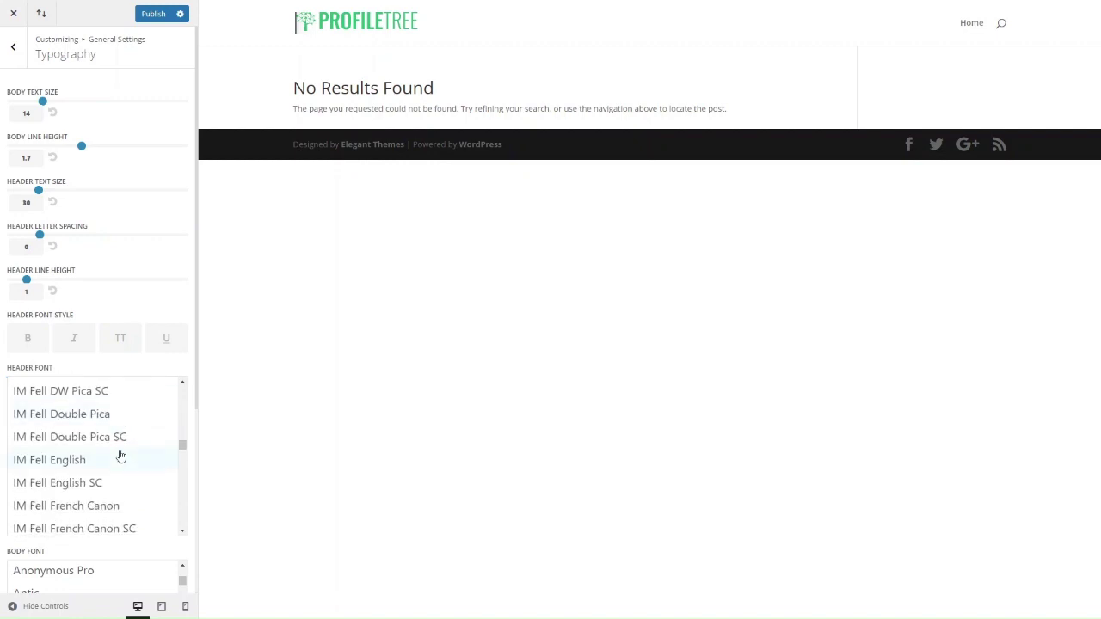
pyautogui.scroll(-5, 120, 455)
pyautogui.scroll(-7, 120, 456)
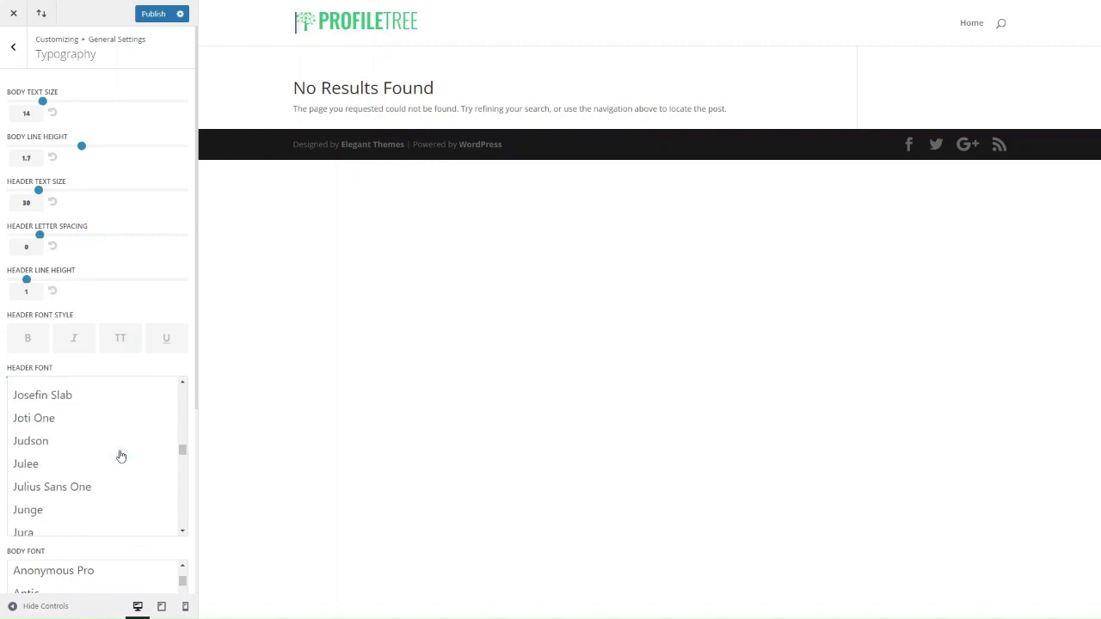
pyautogui.scroll(-4, 121, 456)
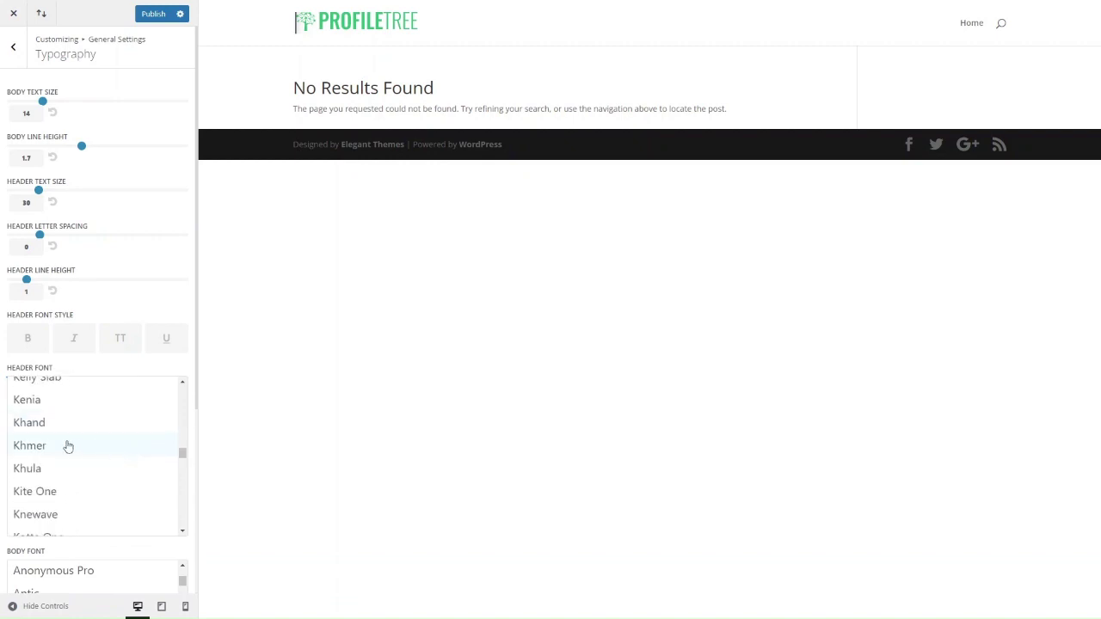
pyautogui.scroll(-8, 68, 447)
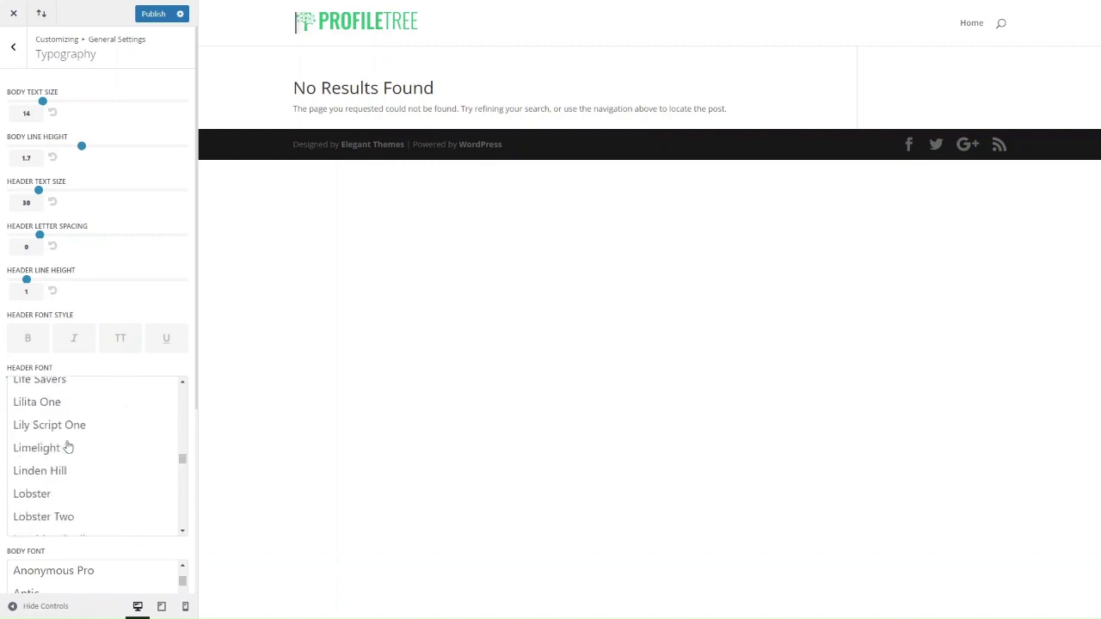
pyautogui.scroll(-1, 68, 447)
pyautogui.scroll(2, 68, 446)
pyautogui.scroll(-3, 68, 447)
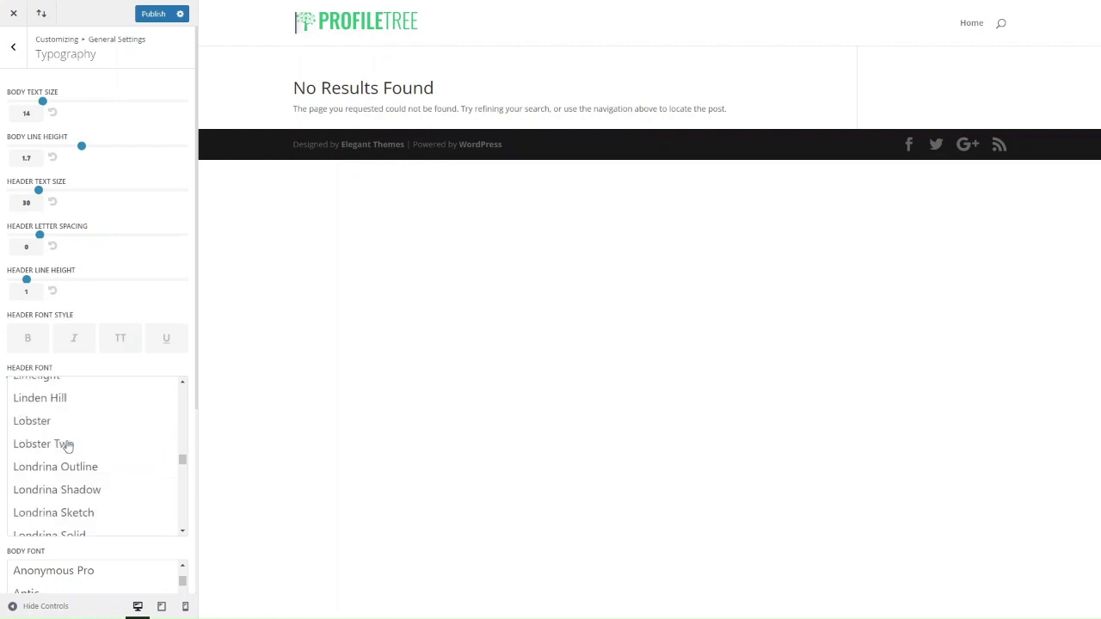
pyautogui.scroll(3, 68, 447)
pyautogui.click(68, 446)
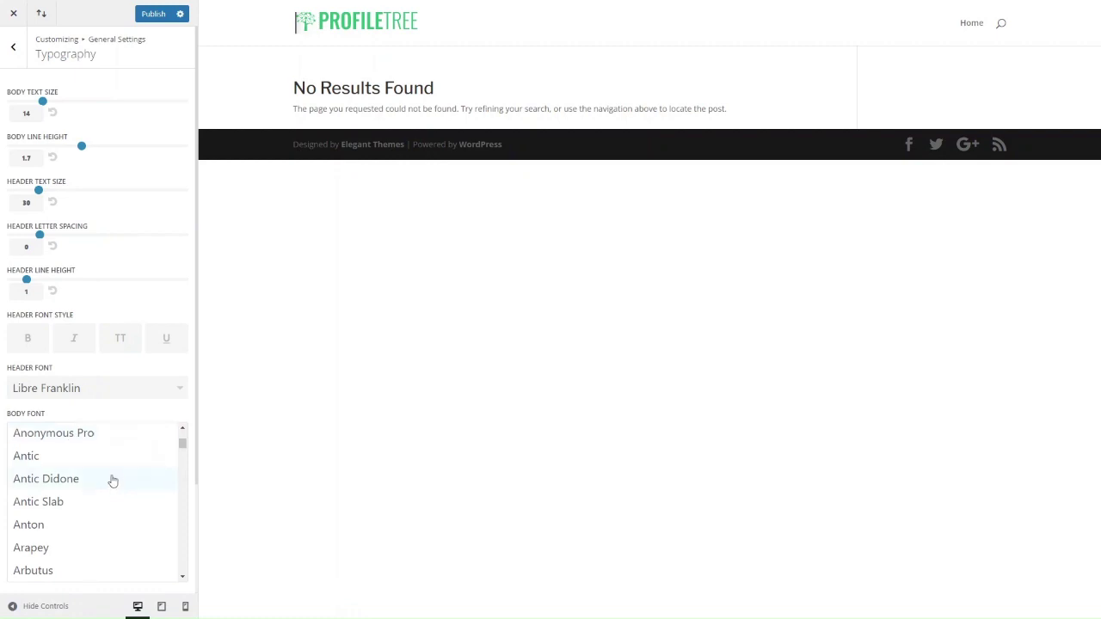
pyautogui.click(103, 436)
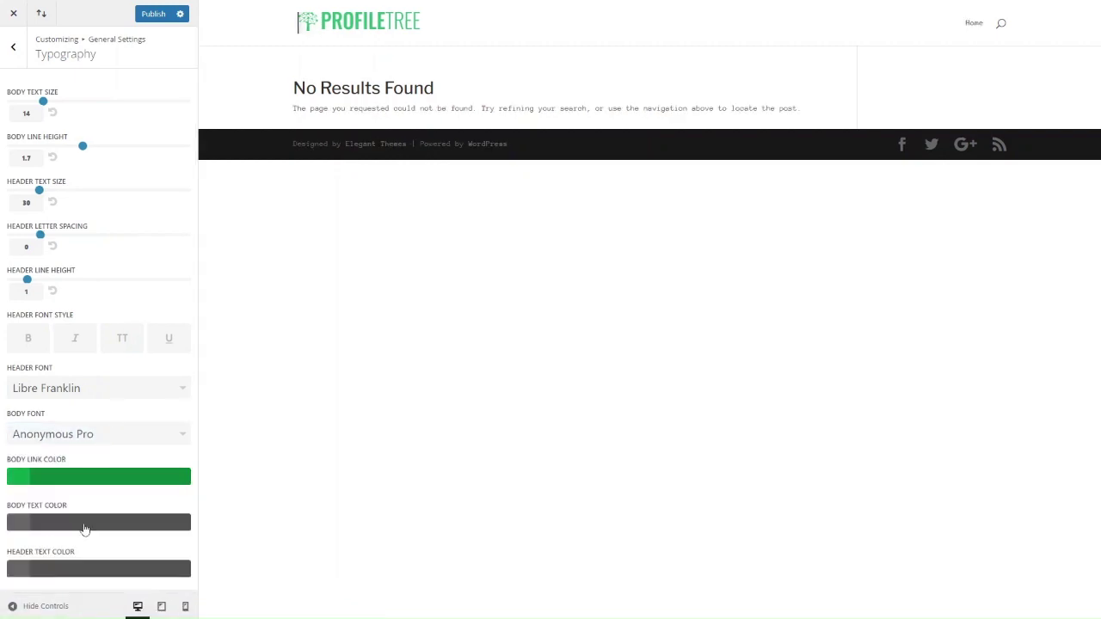
pyautogui.click(13, 46)
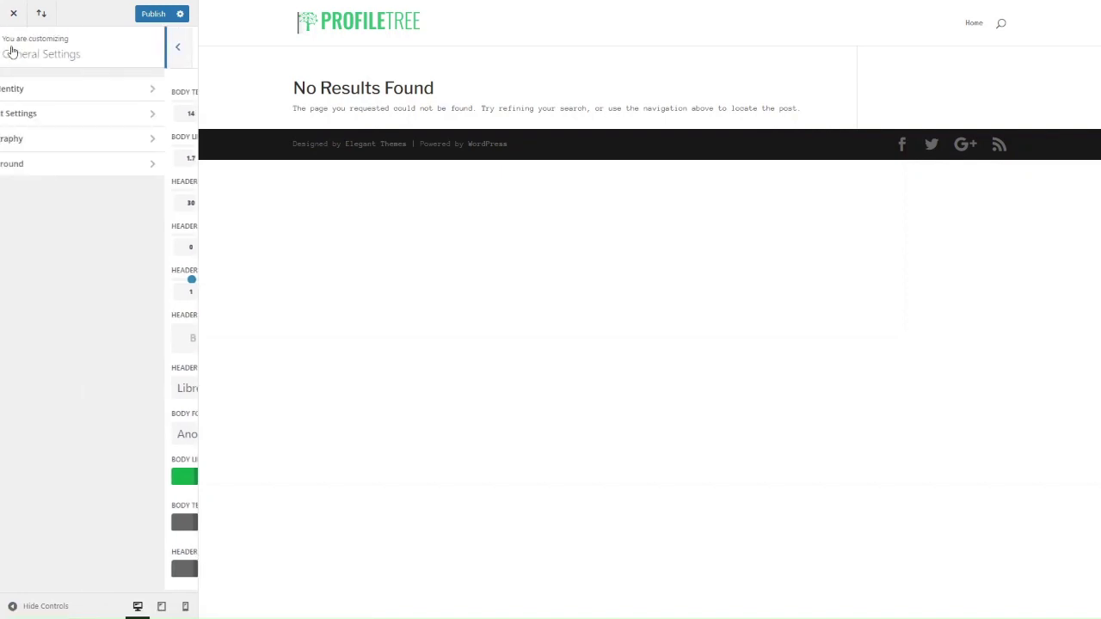
pyautogui.click(49, 164)
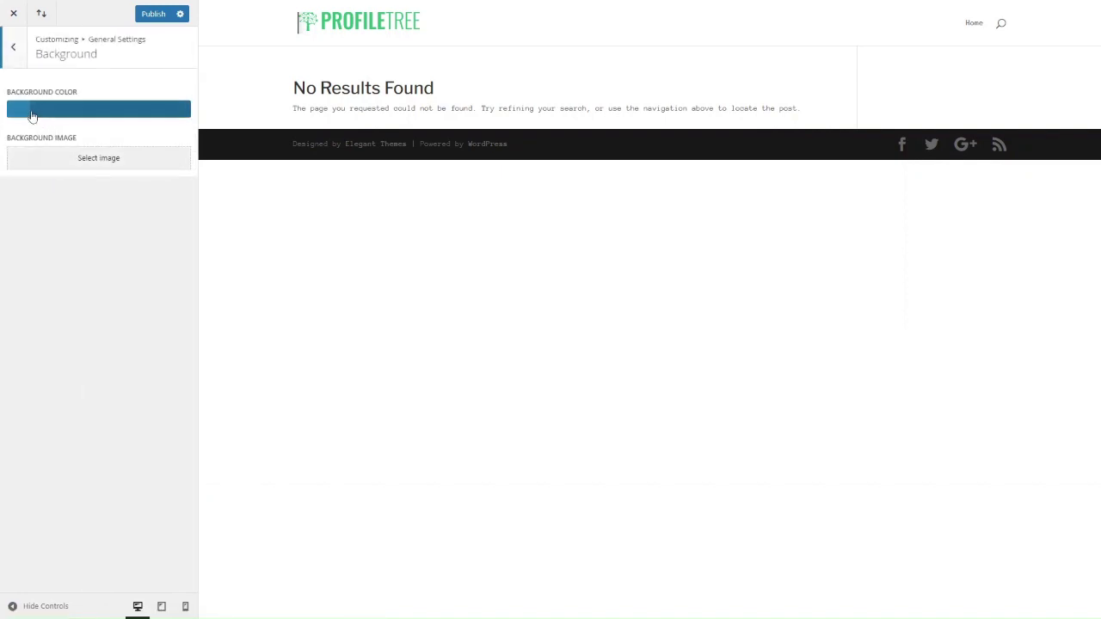
# In Header Format, try vertical navigation, then switch it off to keep the horizontal header.
pyautogui.click(15, 60)
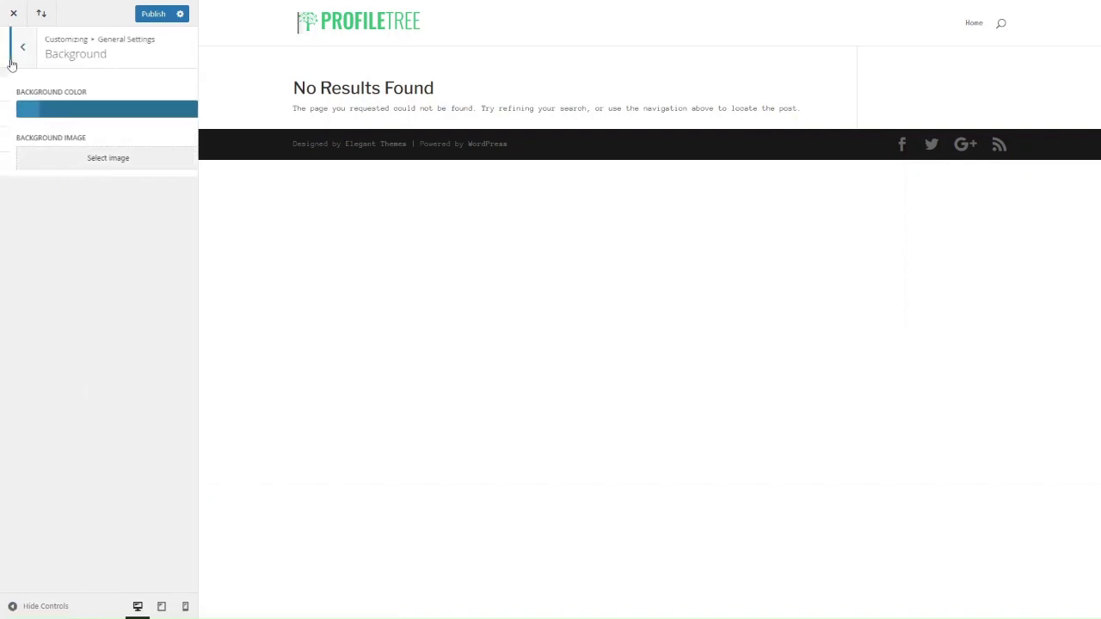
pyautogui.click(11, 62)
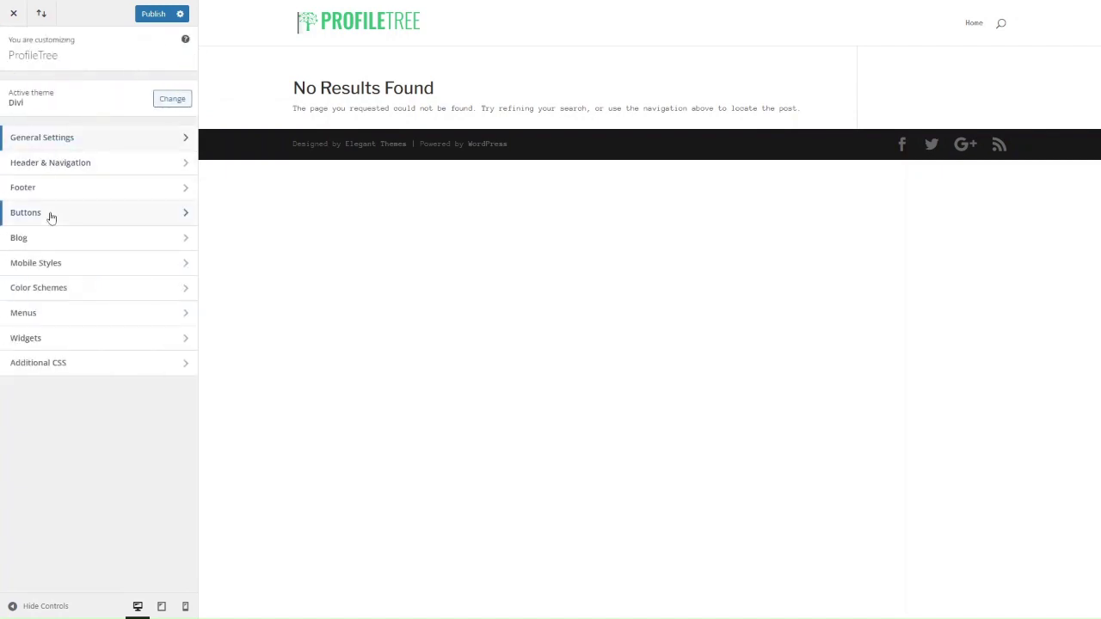
pyautogui.click(43, 163)
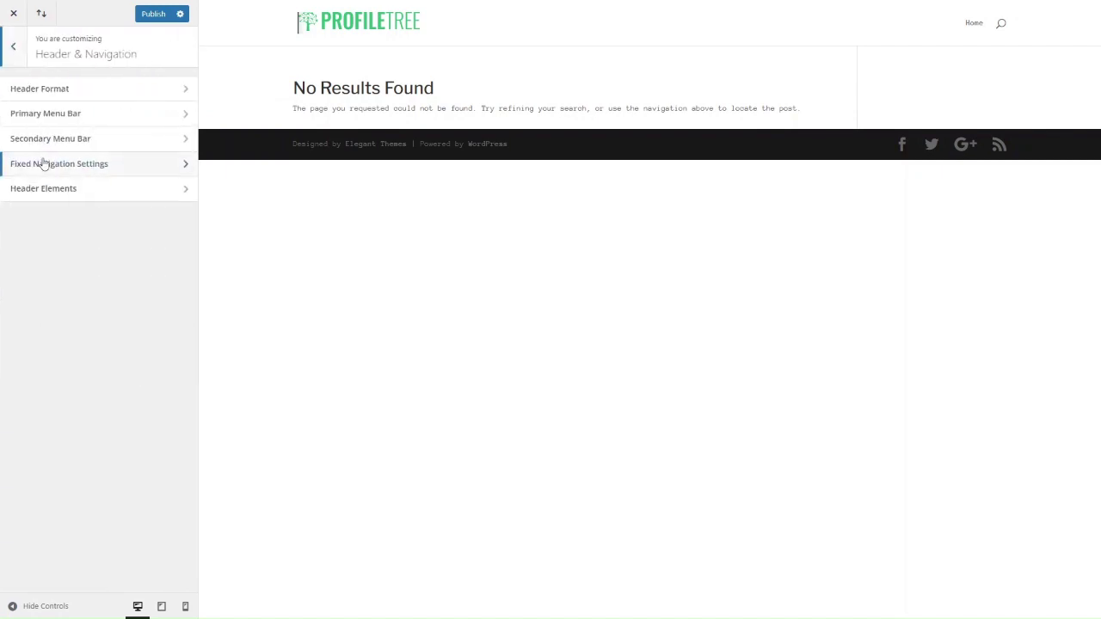
pyautogui.click(81, 98)
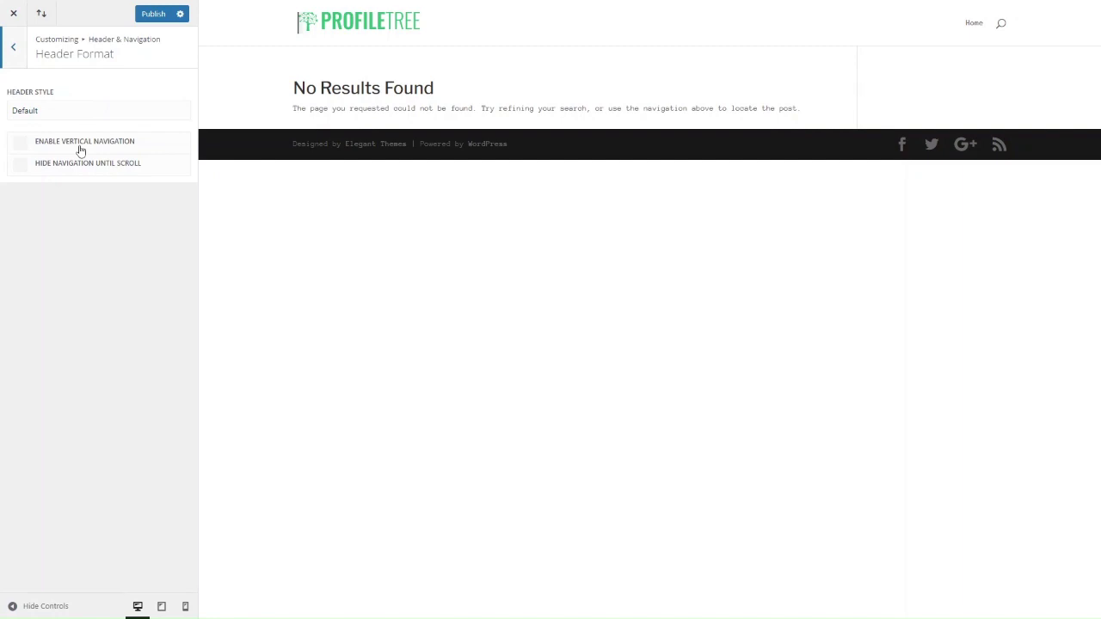
pyautogui.click(20, 142)
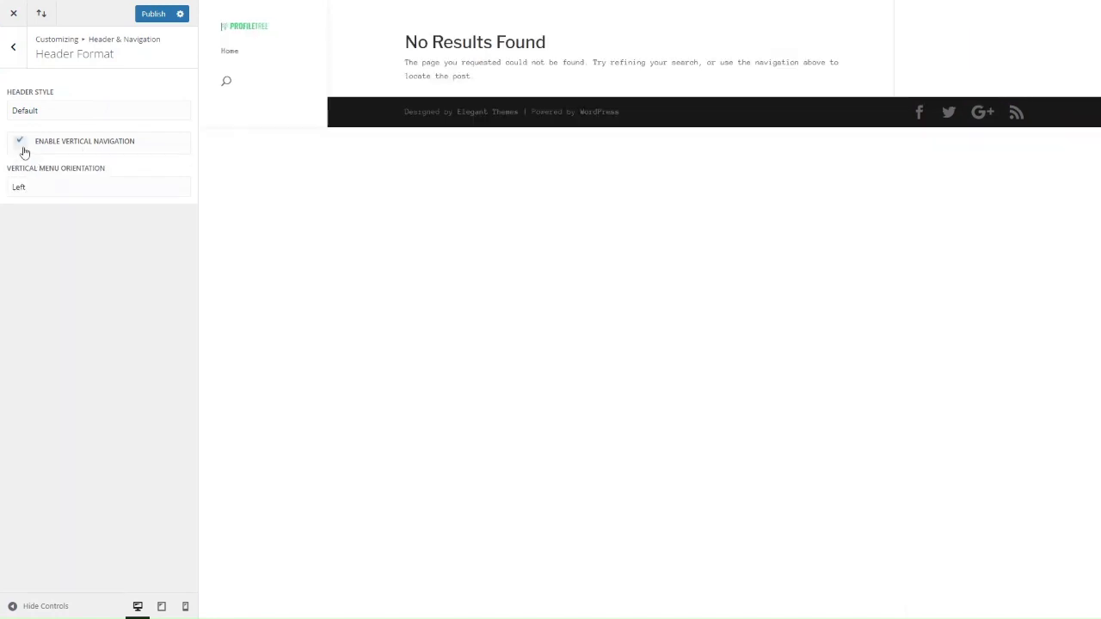
pyautogui.click(23, 148)
pyautogui.click(16, 53)
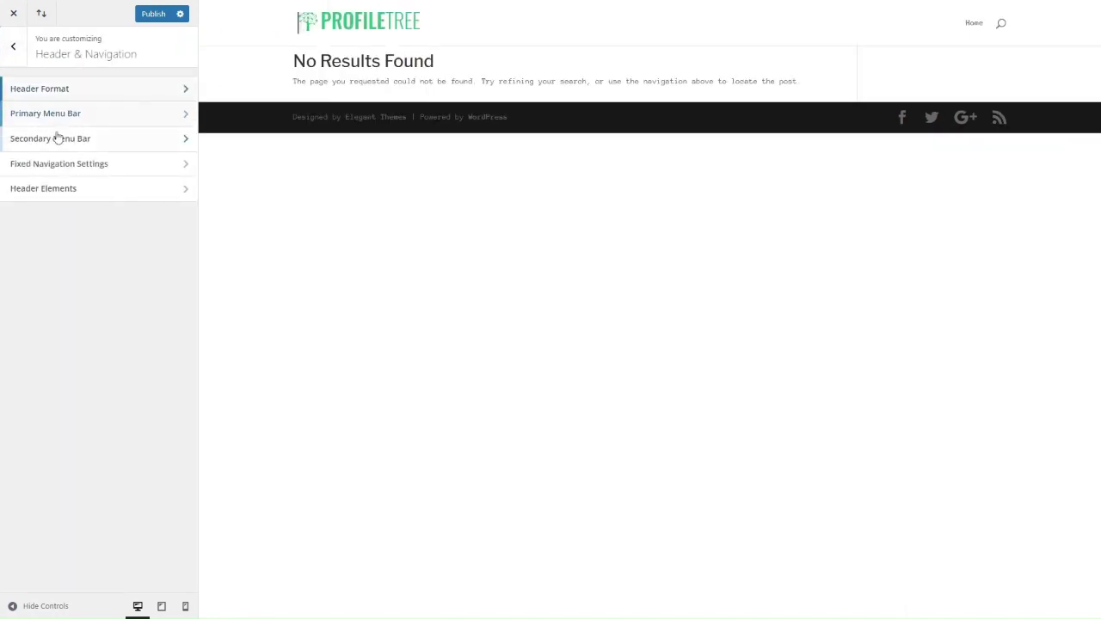
# In Primary Menu Bar, set the Active Link Color to #0ea549.
pyautogui.click(58, 121)
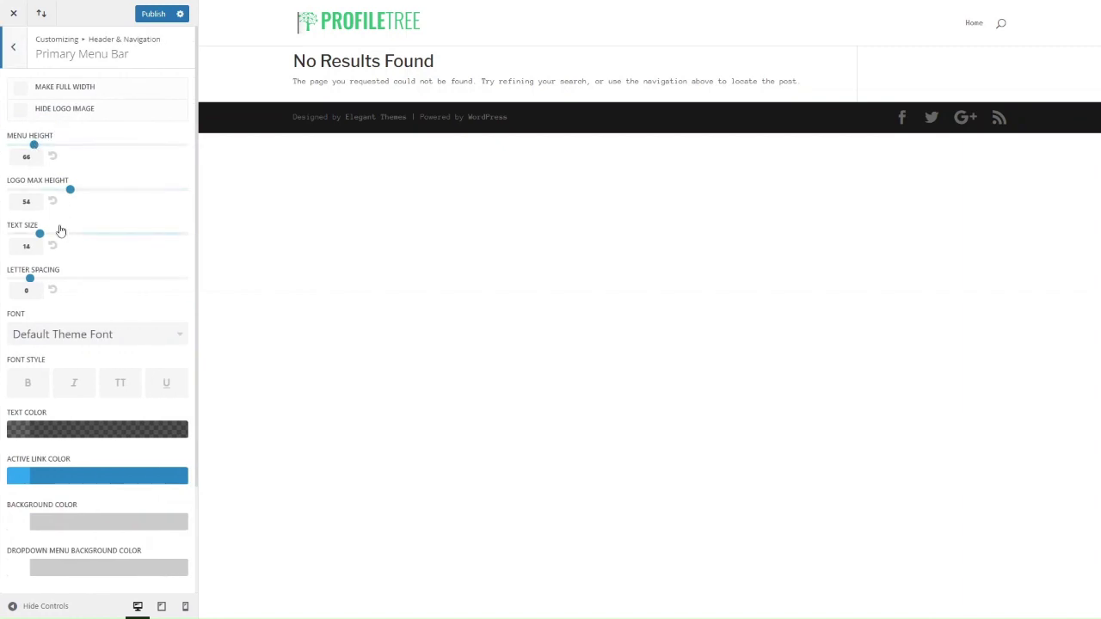
pyautogui.scroll(-1, 59, 228)
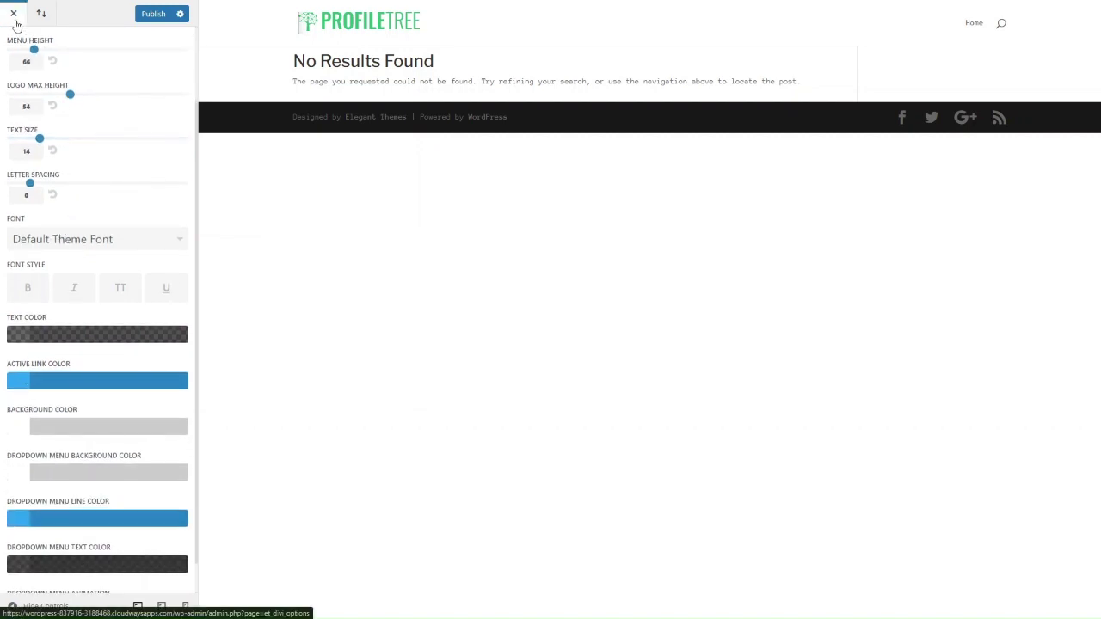
pyautogui.click(21, 383)
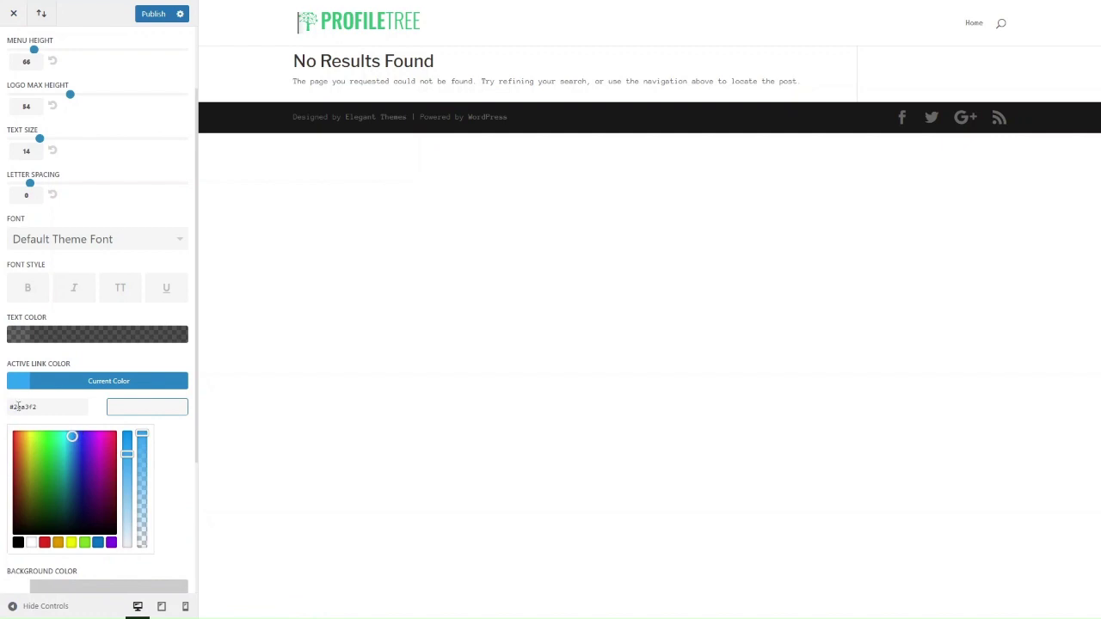
pyautogui.moveTo(18, 407); pyautogui.dragTo(80, 405)
pyautogui.write('#0ea549')
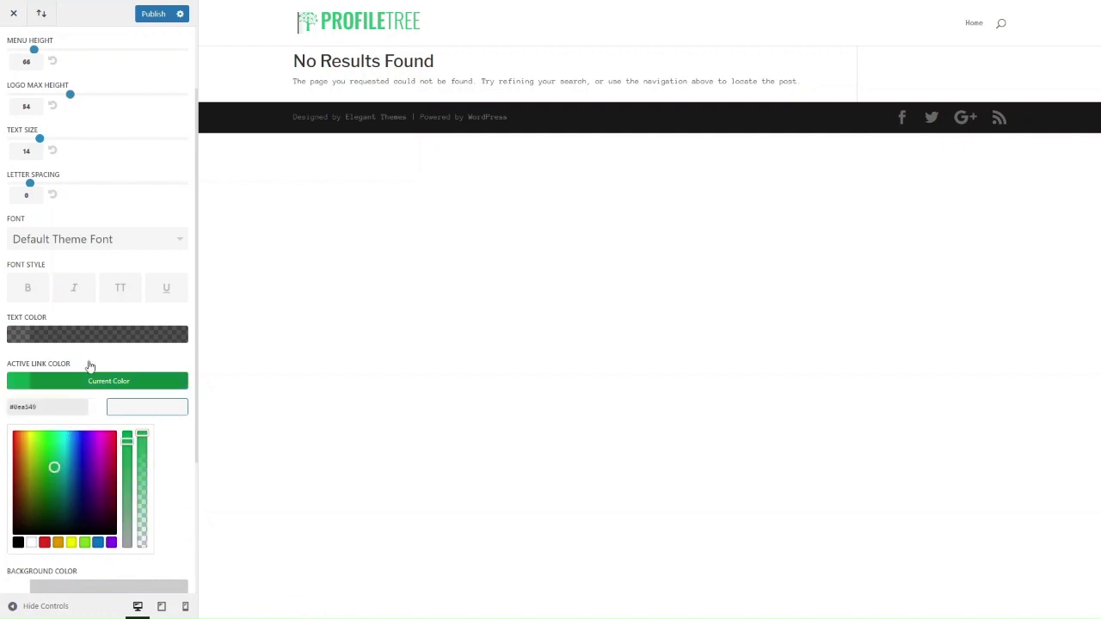
pyautogui.click(86, 383)
# Set the Dropdown Menu Line Color to #0ea549 as well.
pyautogui.scroll(-1, 74, 469)
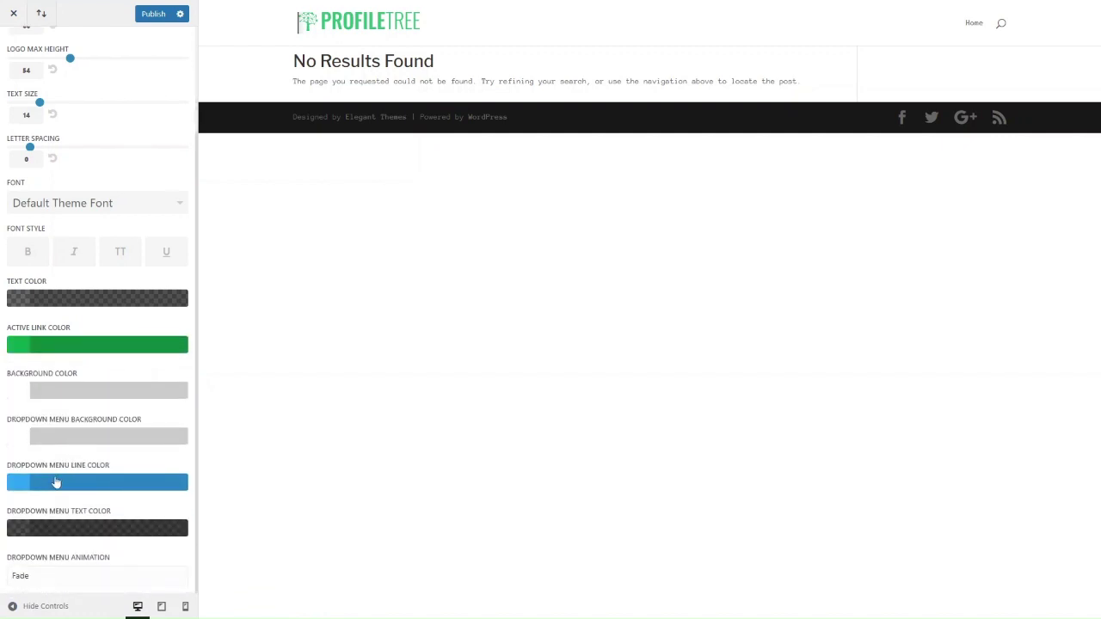
pyautogui.click(54, 482)
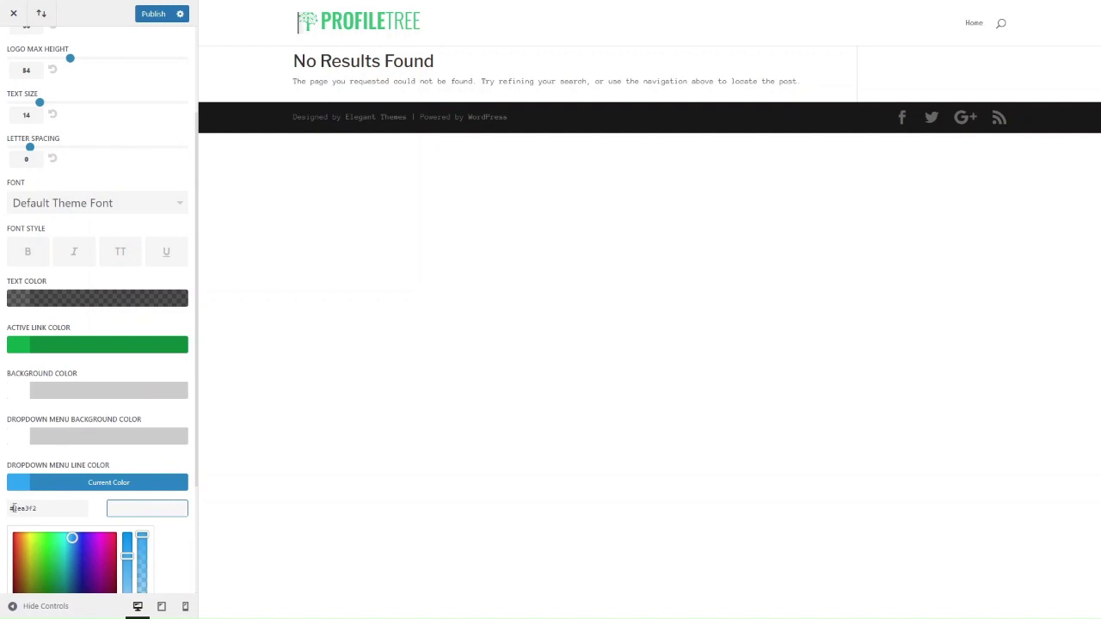
pyautogui.moveTo(14, 508); pyautogui.dragTo(82, 507)
pyautogui.write('#0ea549')
pyautogui.click(40, 490)
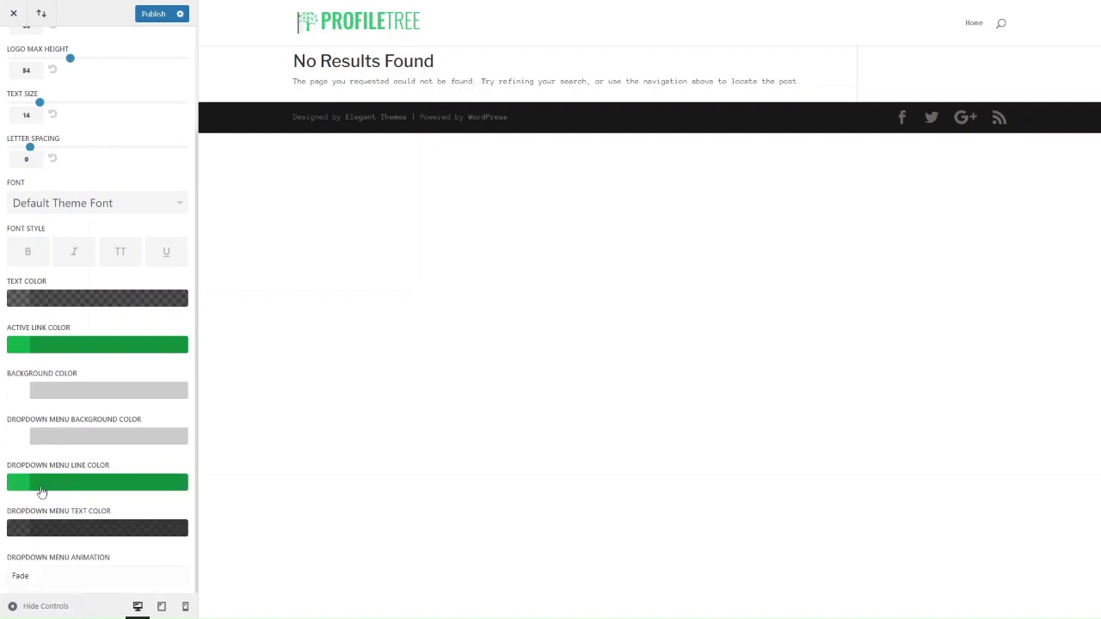
pyautogui.scroll(5, 40, 490)
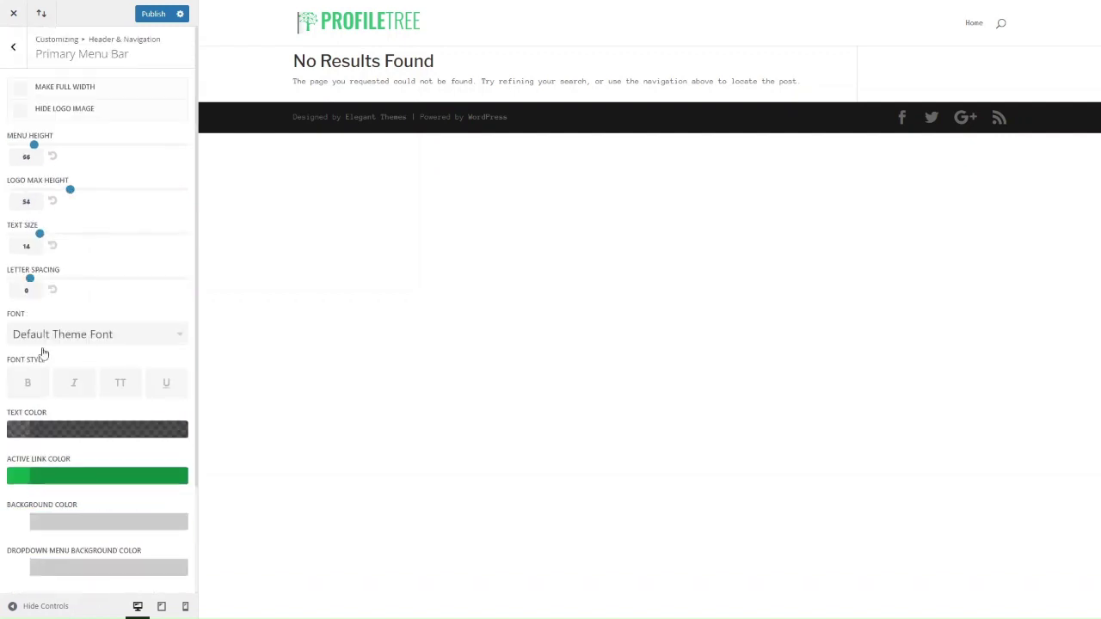
pyautogui.click(12, 48)
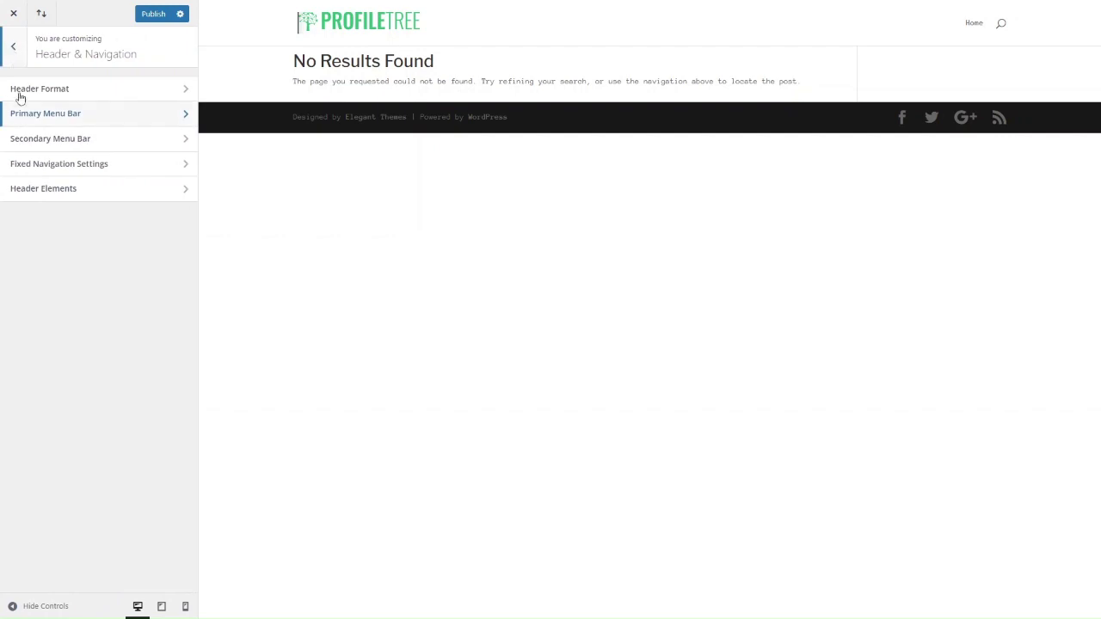
# Make the secondary menu bar full width.
pyautogui.click(29, 141)
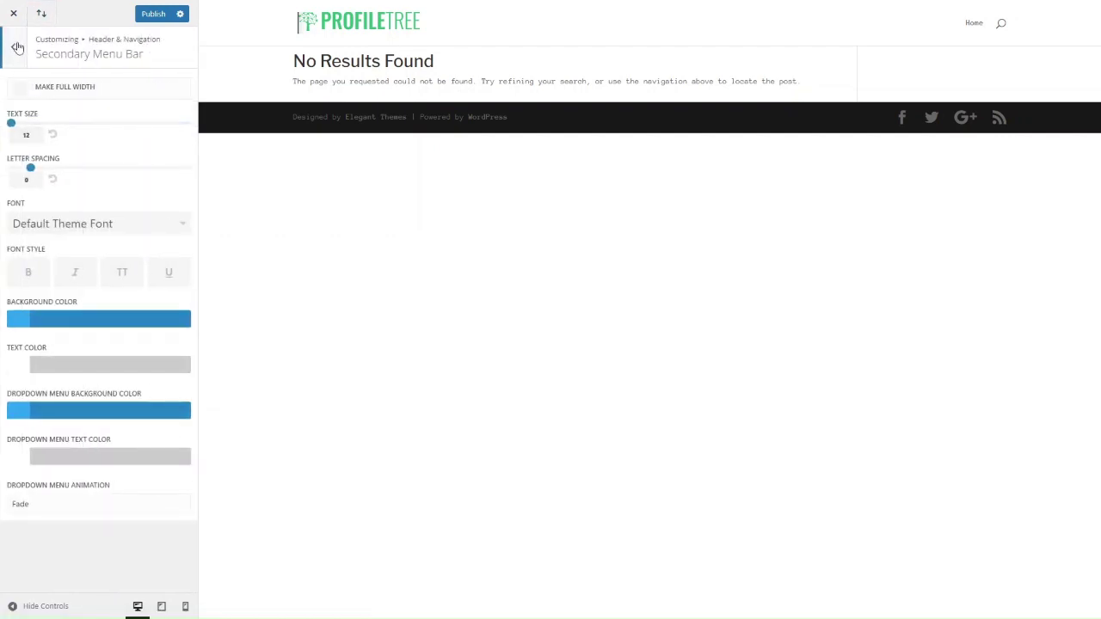
pyautogui.click(20, 89)
pyautogui.click(13, 48)
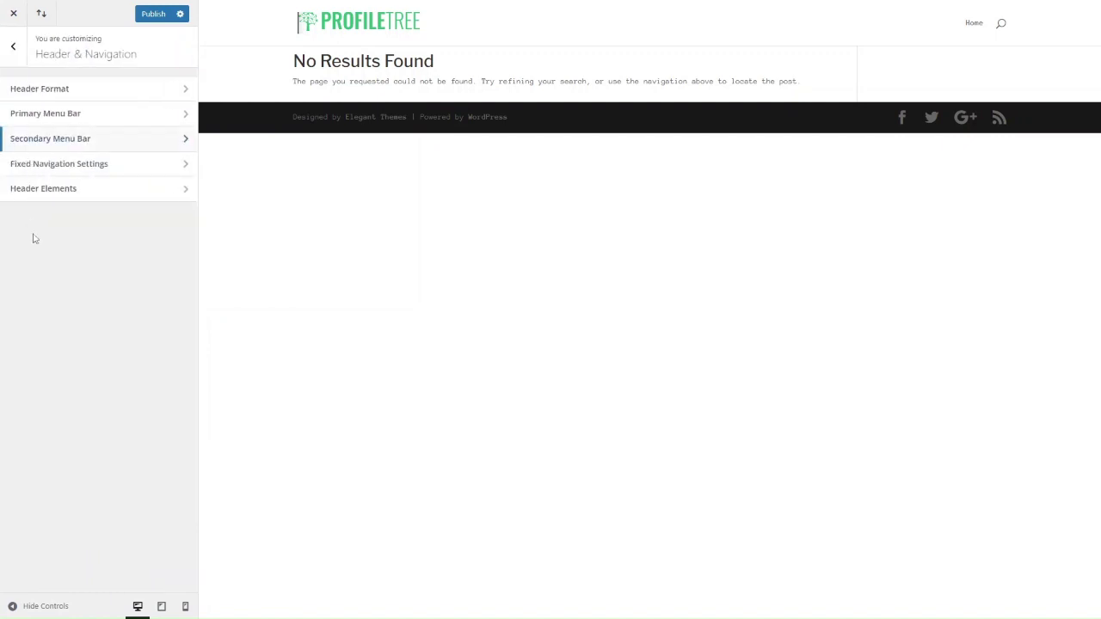
# In Header Elements, fill in the support e-mail address field.
pyautogui.click(61, 191)
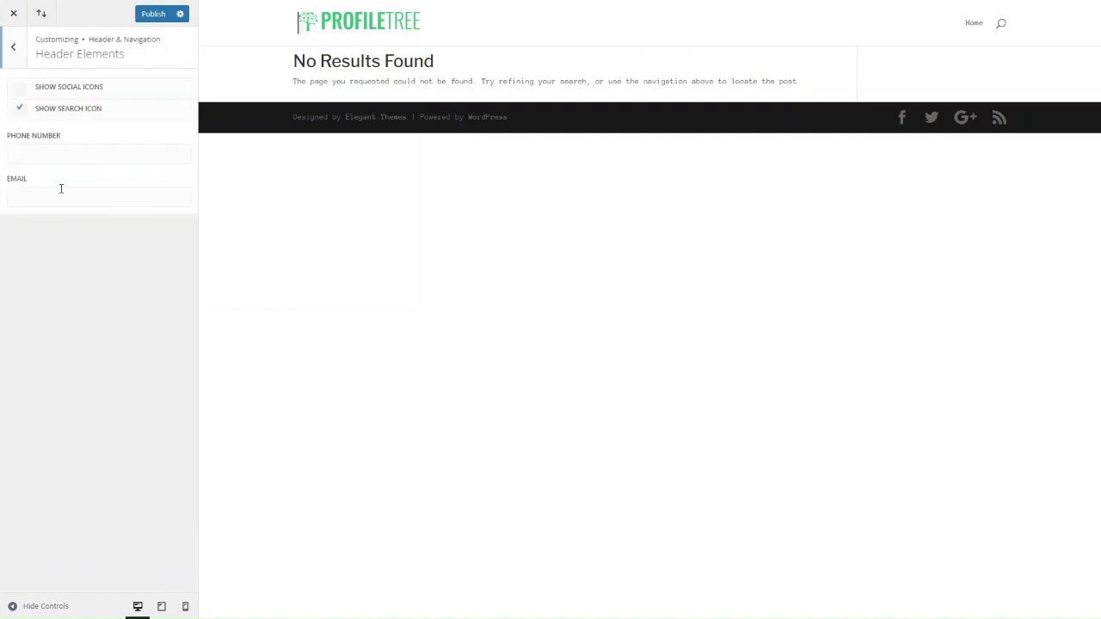
pyautogui.click(20, 89)
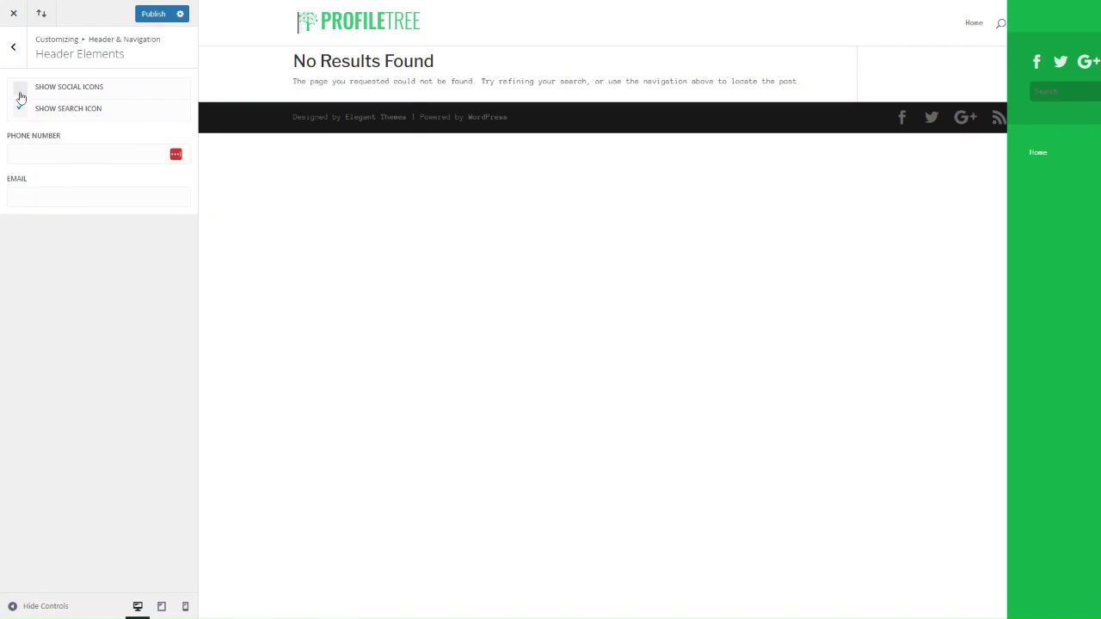
pyautogui.click(13, 47)
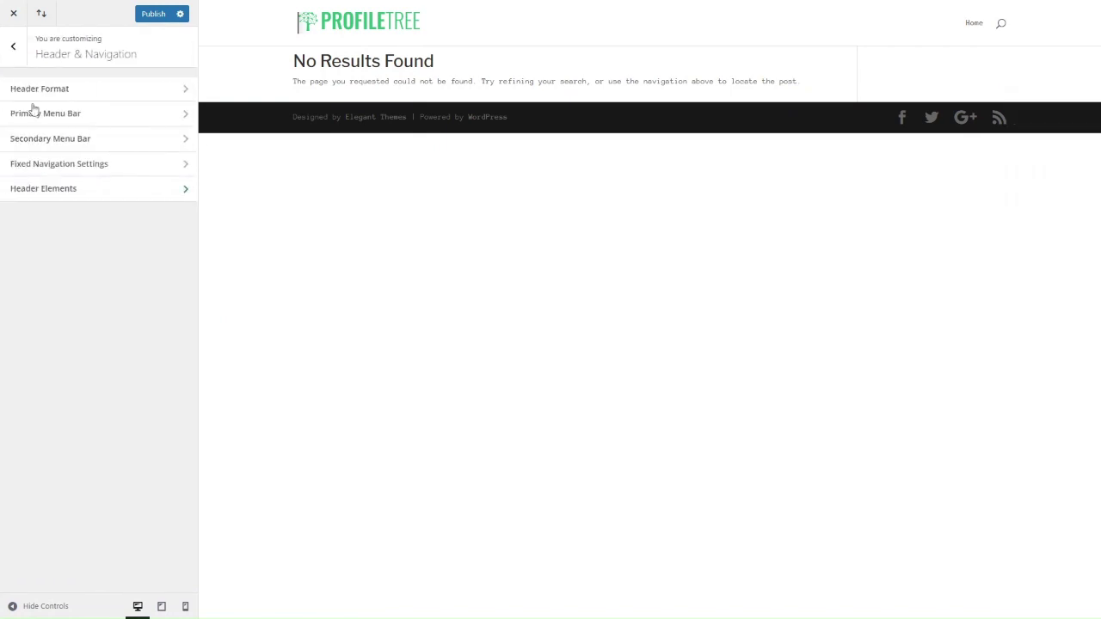
pyautogui.click(40, 188)
pyautogui.click(36, 151)
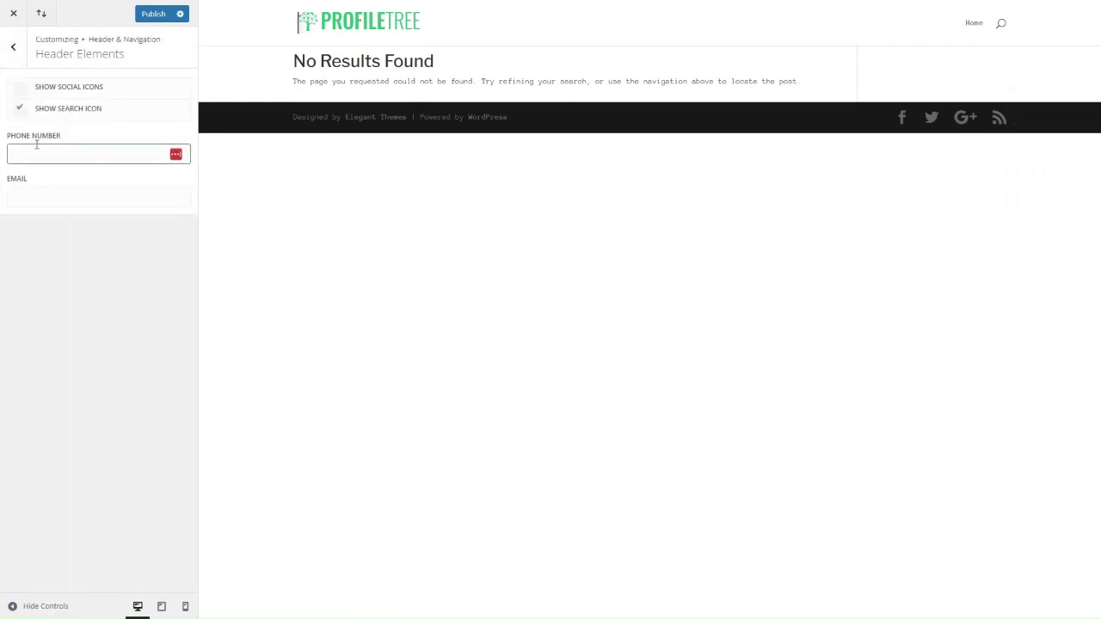
pyautogui.click(38, 192)
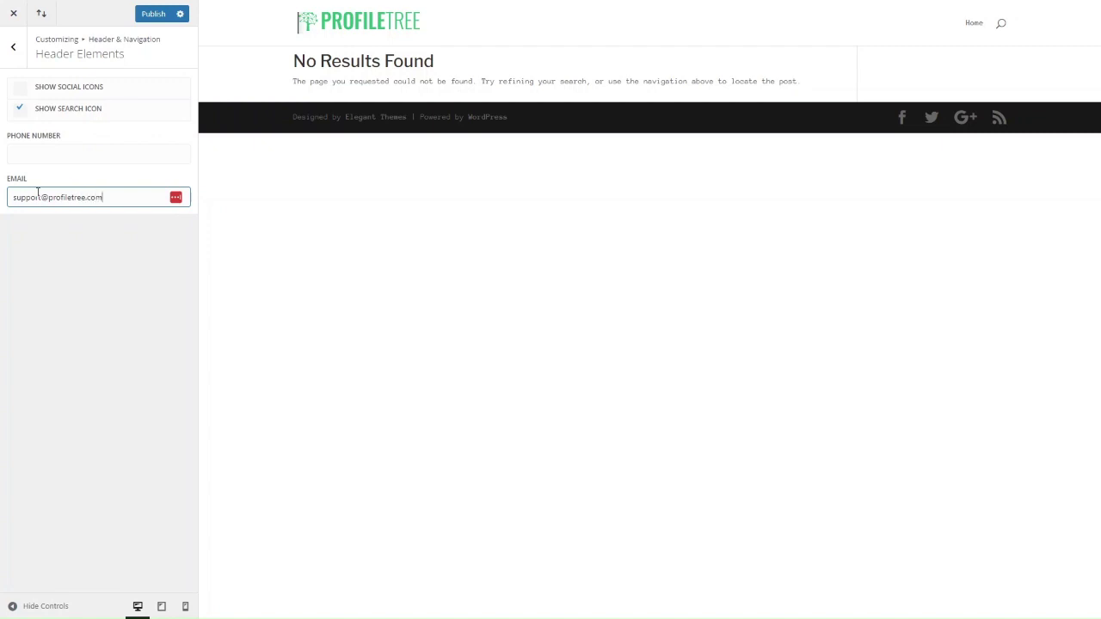
pyautogui.click(81, 242)
pyautogui.click(15, 49)
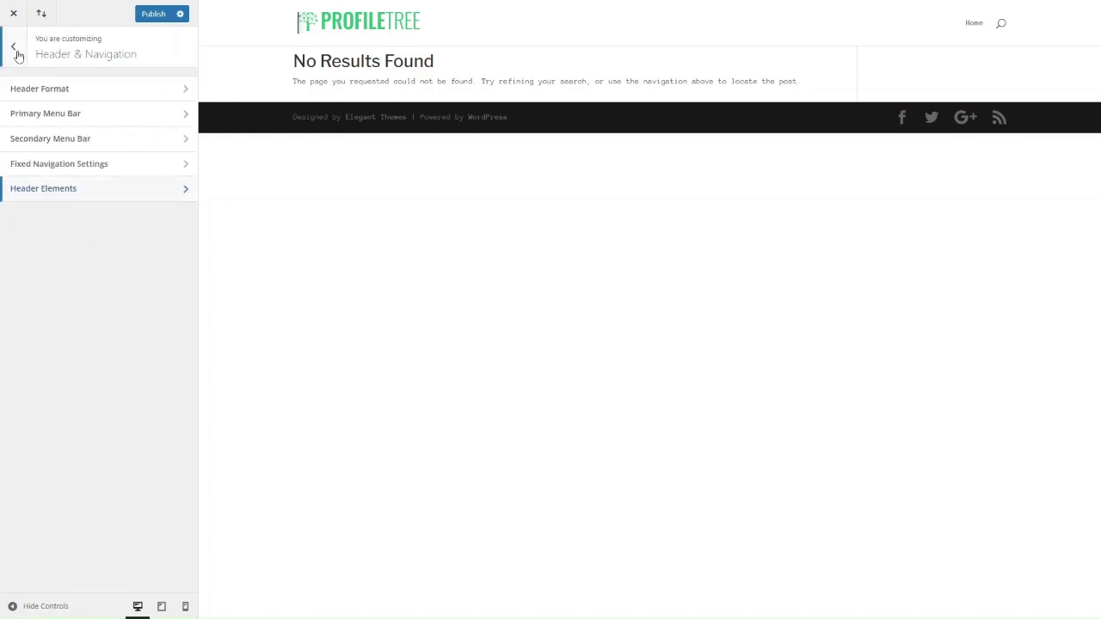
# Set the footer Column Layout to four columns.
pyautogui.click(16, 49)
pyautogui.click(49, 190)
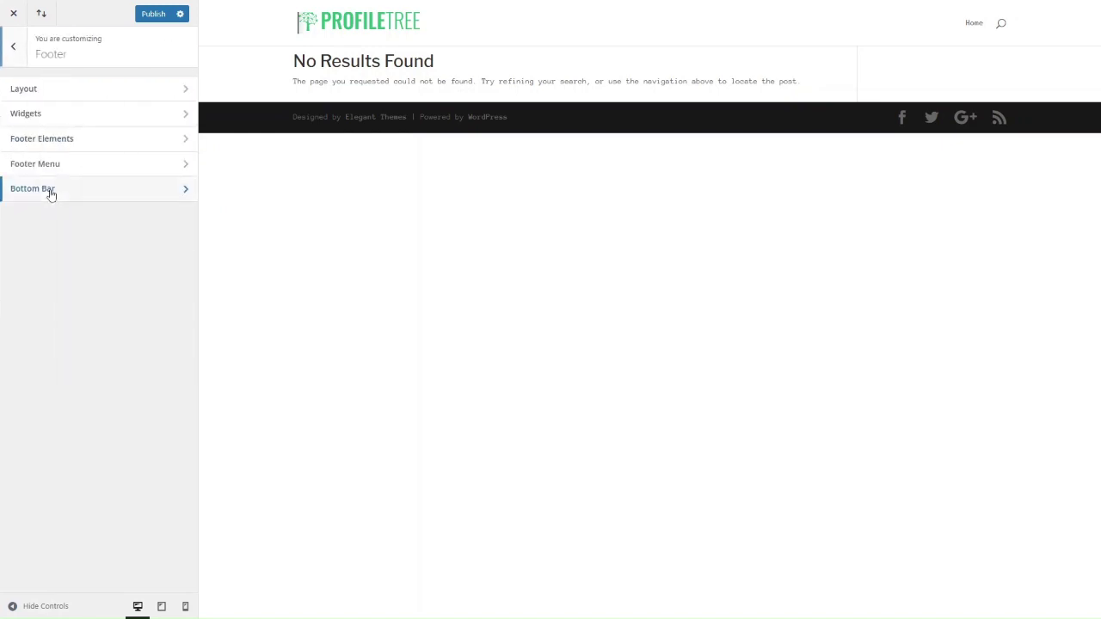
pyautogui.click(67, 93)
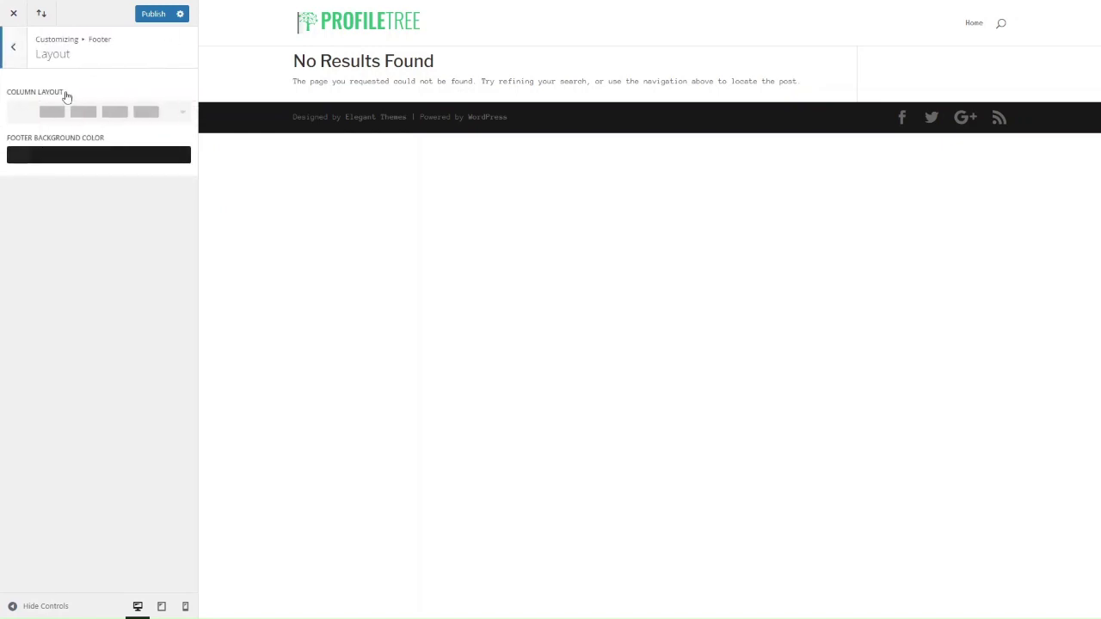
pyautogui.click(127, 114)
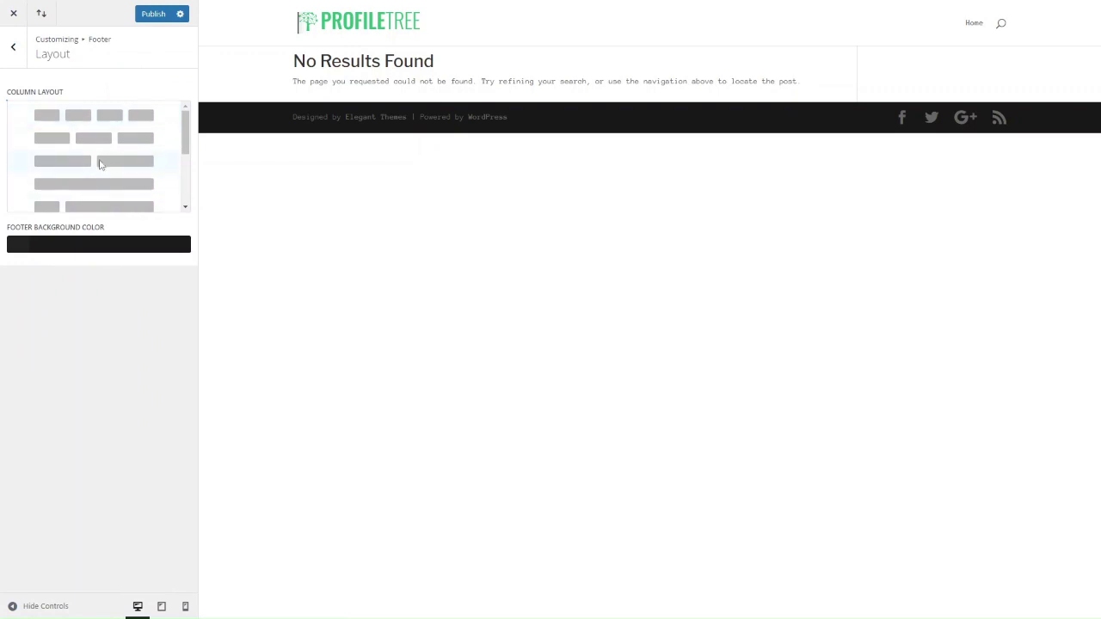
pyautogui.click(95, 189)
pyautogui.click(121, 110)
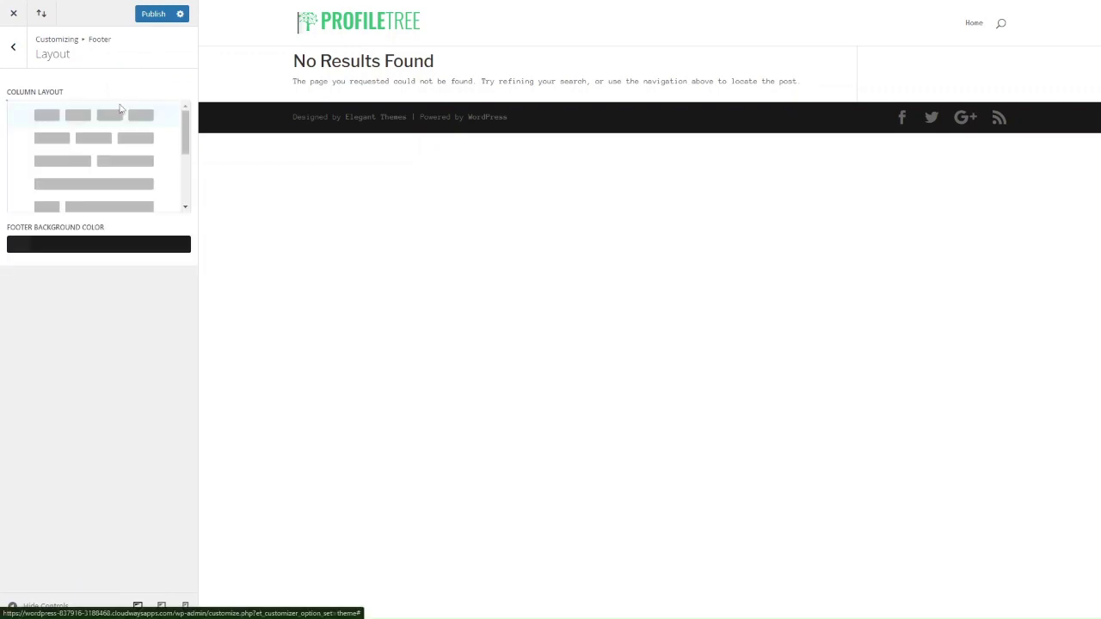
pyautogui.click(80, 123)
pyautogui.click(16, 47)
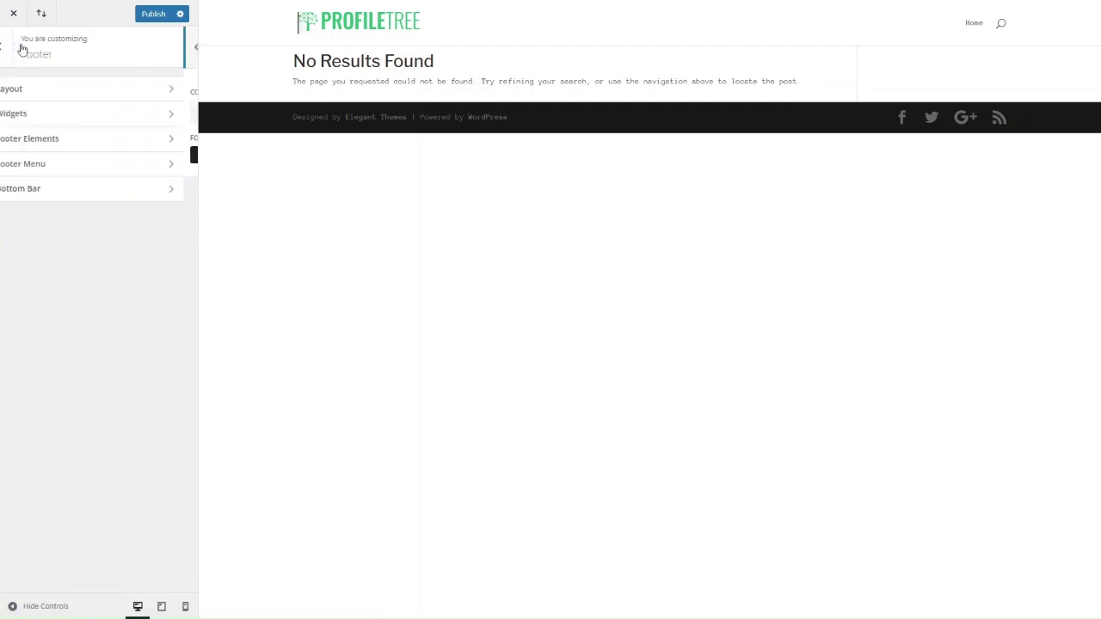
# Browse the footer Widgets, Footer Menu, Footer Elements and Bottom Bar settings.
pyautogui.click(50, 121)
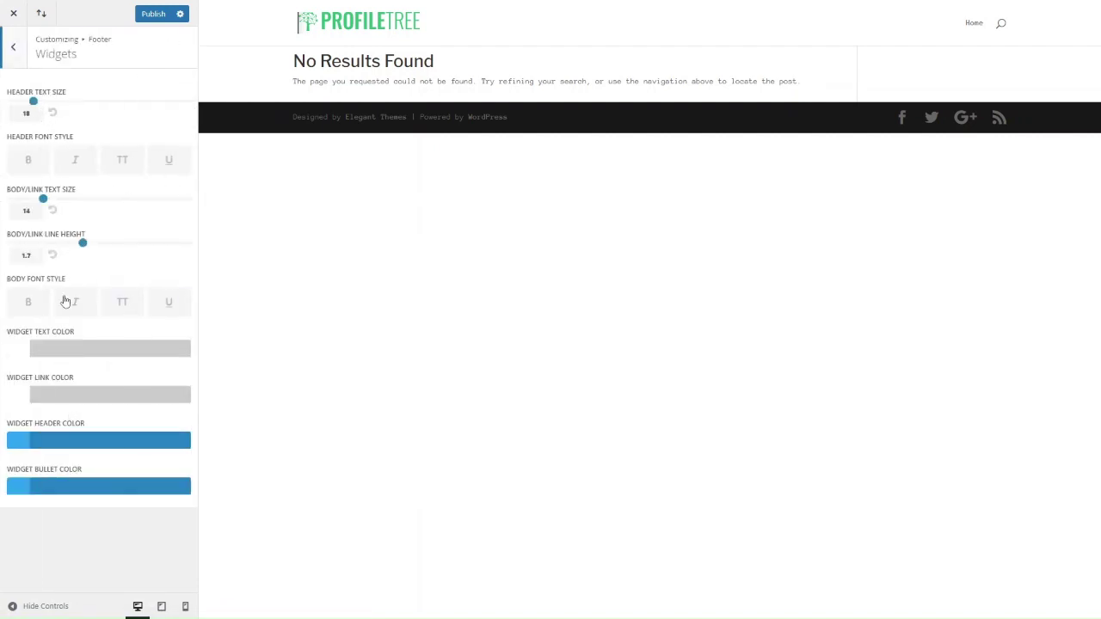
pyautogui.click(13, 52)
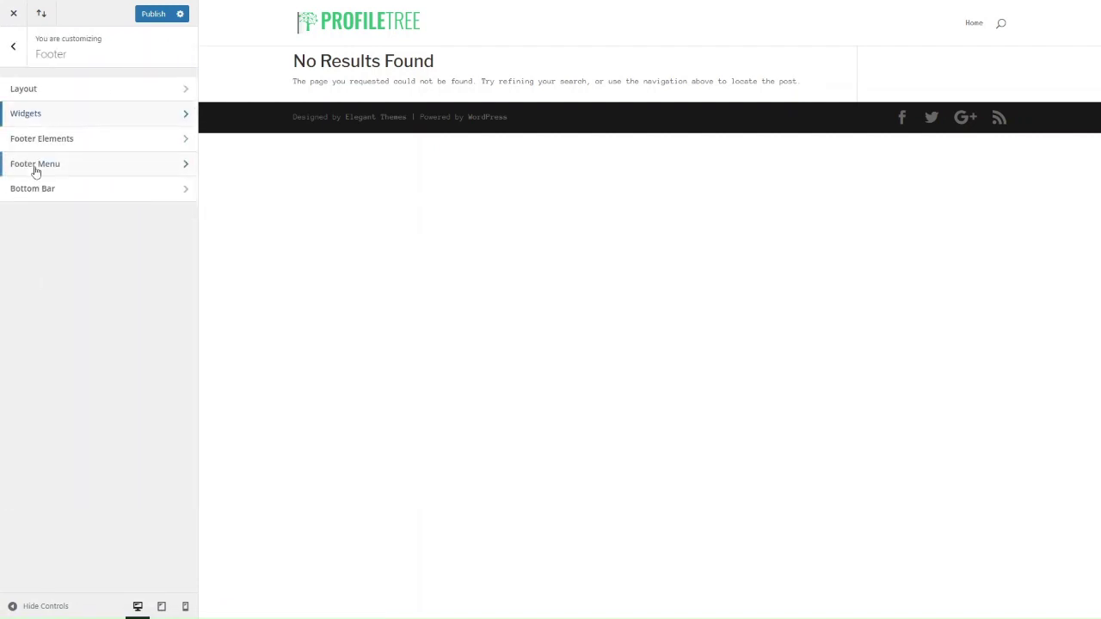
pyautogui.click(35, 167)
pyautogui.click(16, 55)
pyautogui.click(64, 147)
pyautogui.click(22, 49)
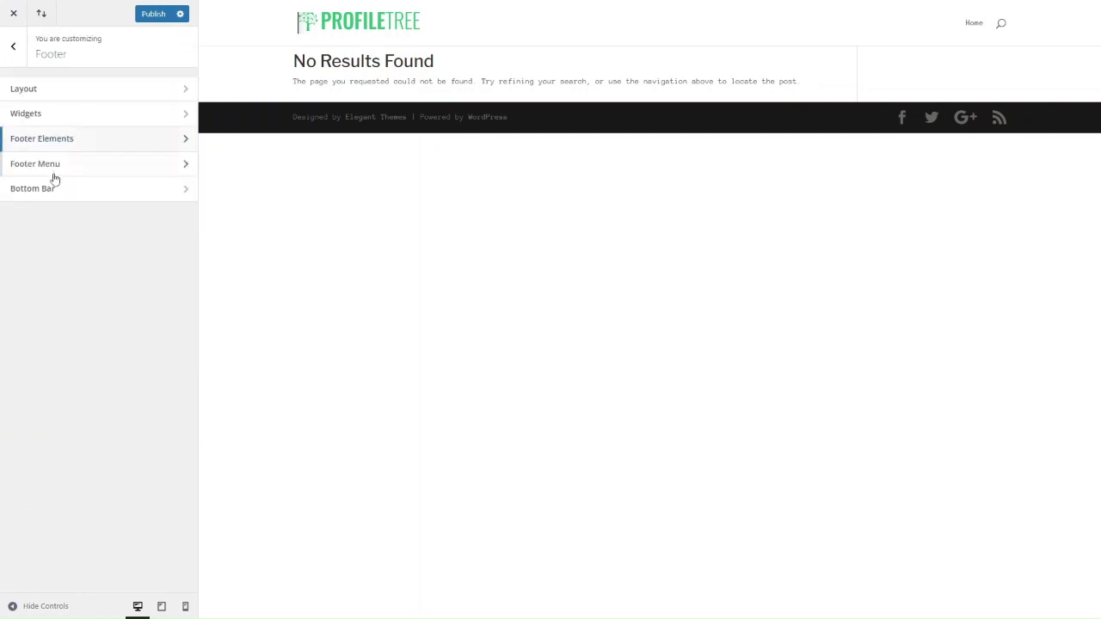
pyautogui.click(55, 187)
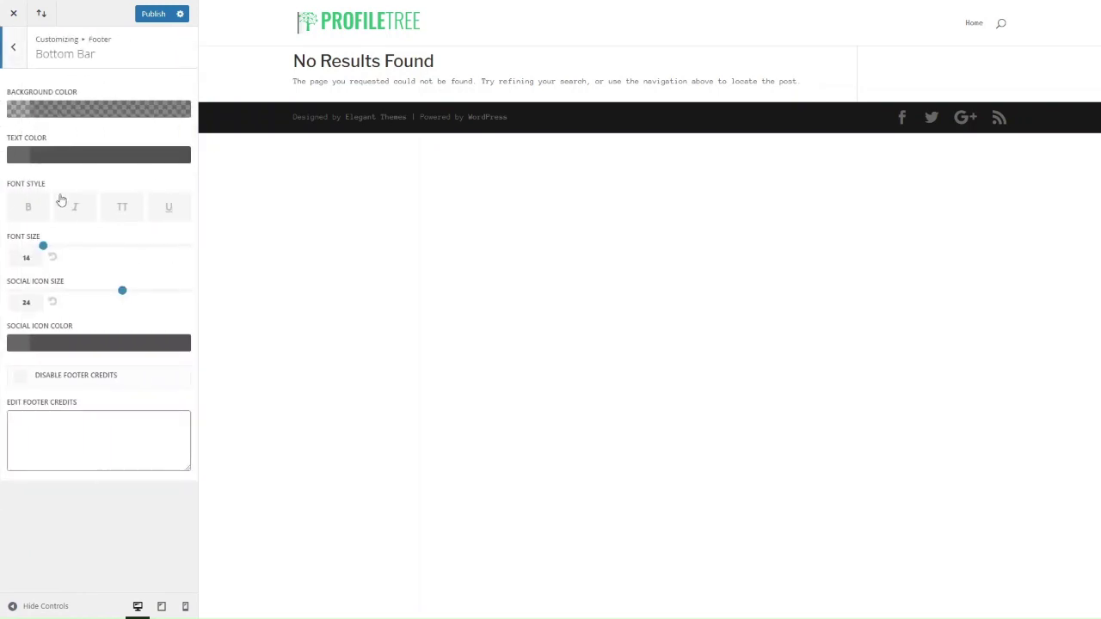
pyautogui.click(15, 59)
# Look through the default button style settings.
pyautogui.click(15, 59)
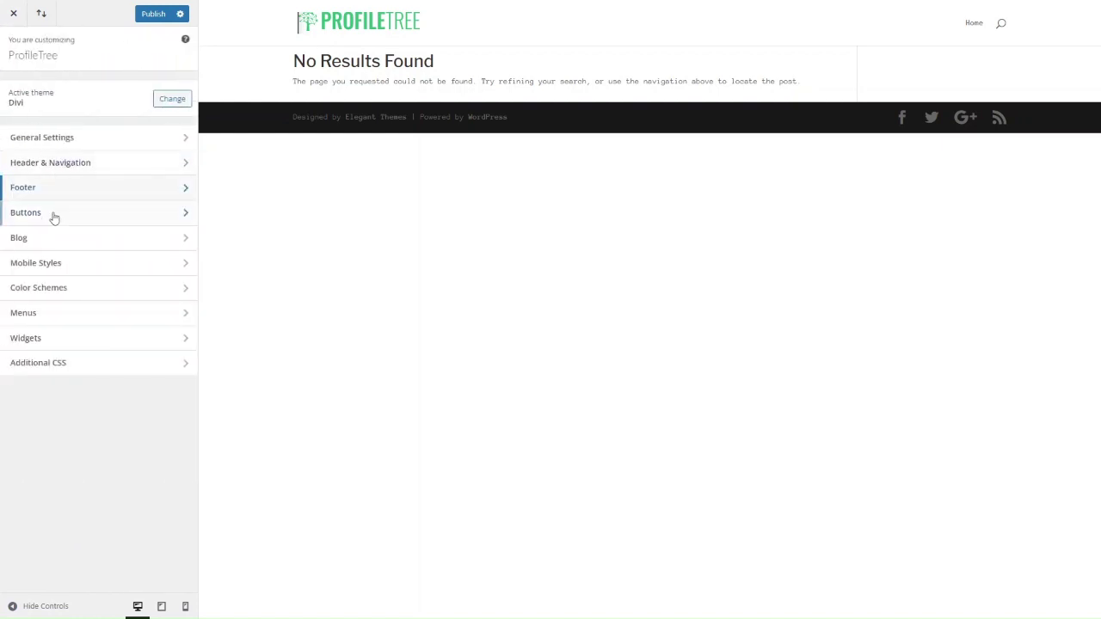
pyautogui.click(53, 214)
pyautogui.click(66, 96)
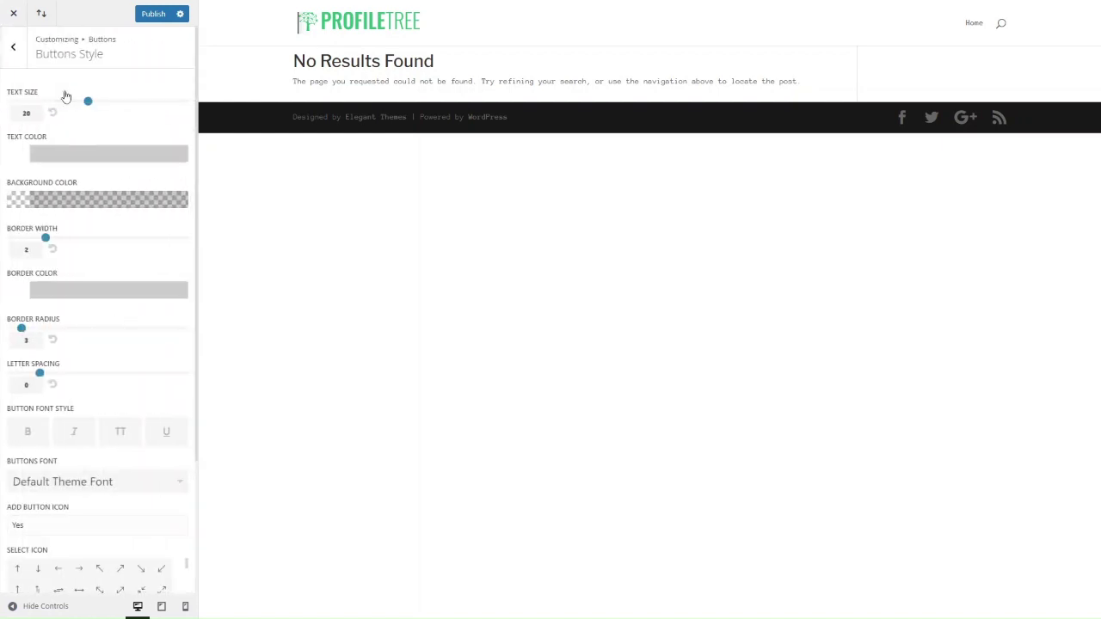
pyautogui.scroll(-2, 67, 247)
pyautogui.scroll(-1, 68, 248)
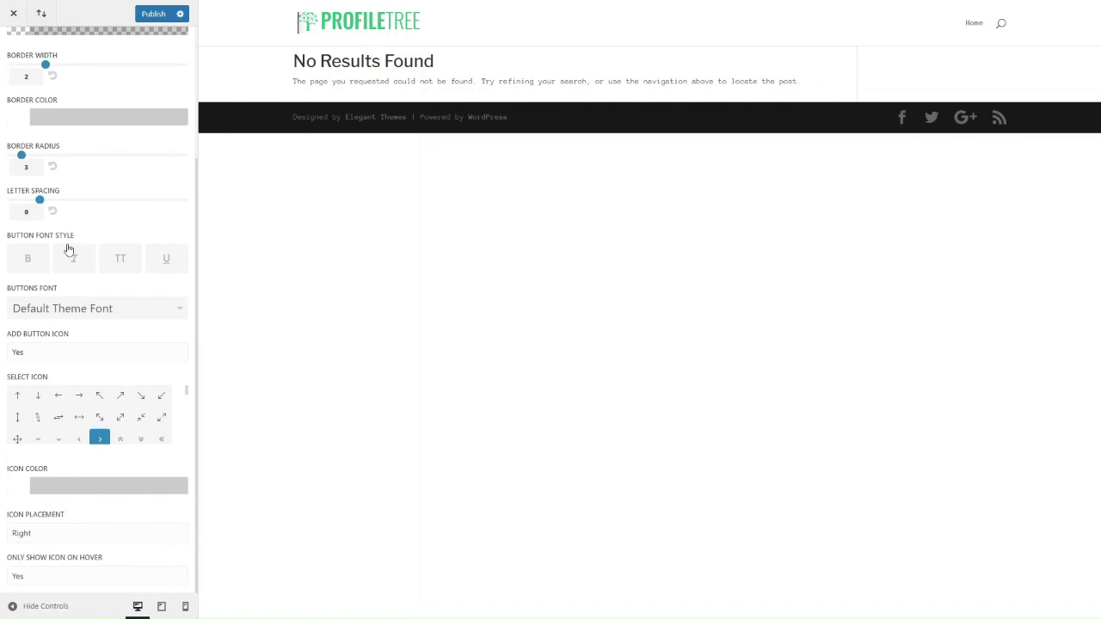
pyautogui.scroll(2, 48, 275)
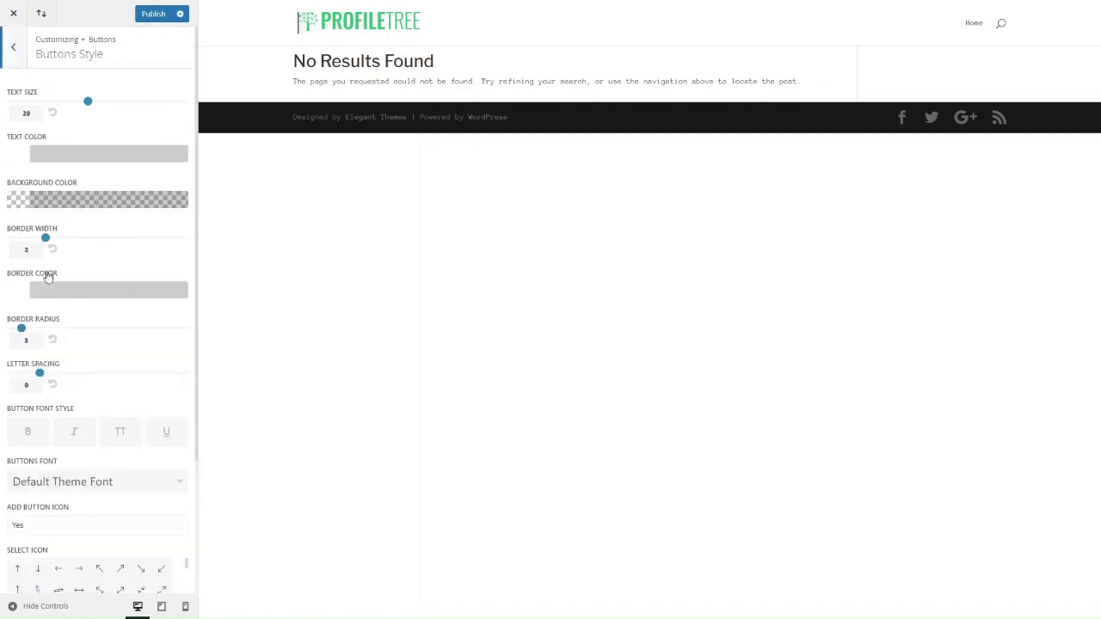
pyautogui.click(10, 46)
pyautogui.click(10, 46)
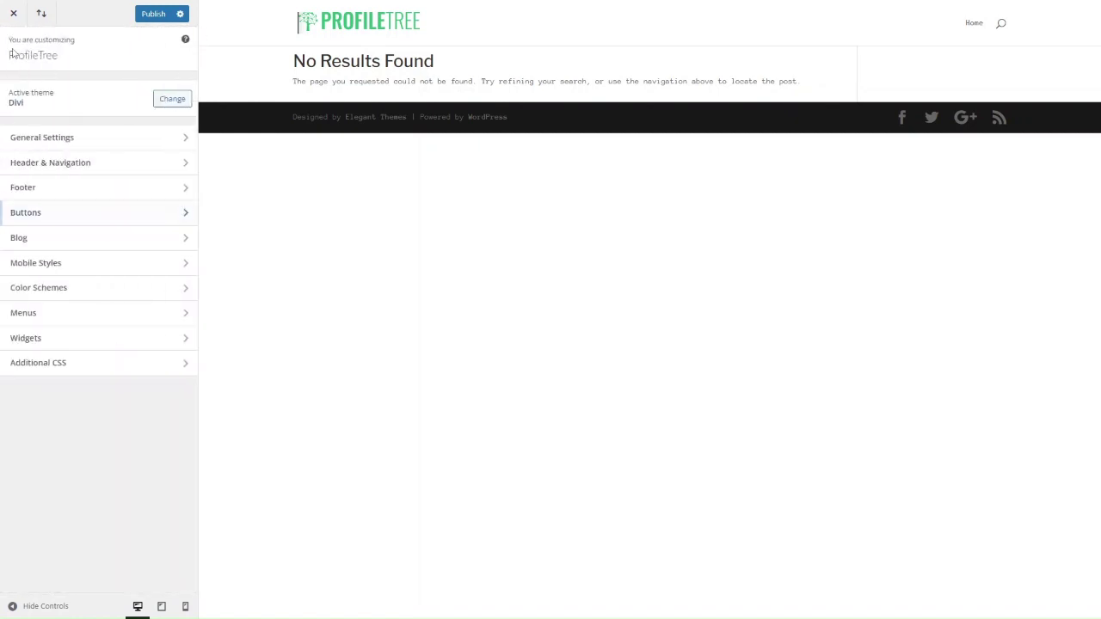
# Check the Blog post typography settings, then view the Mobile Menu styling options.
pyautogui.click(37, 239)
pyautogui.click(52, 86)
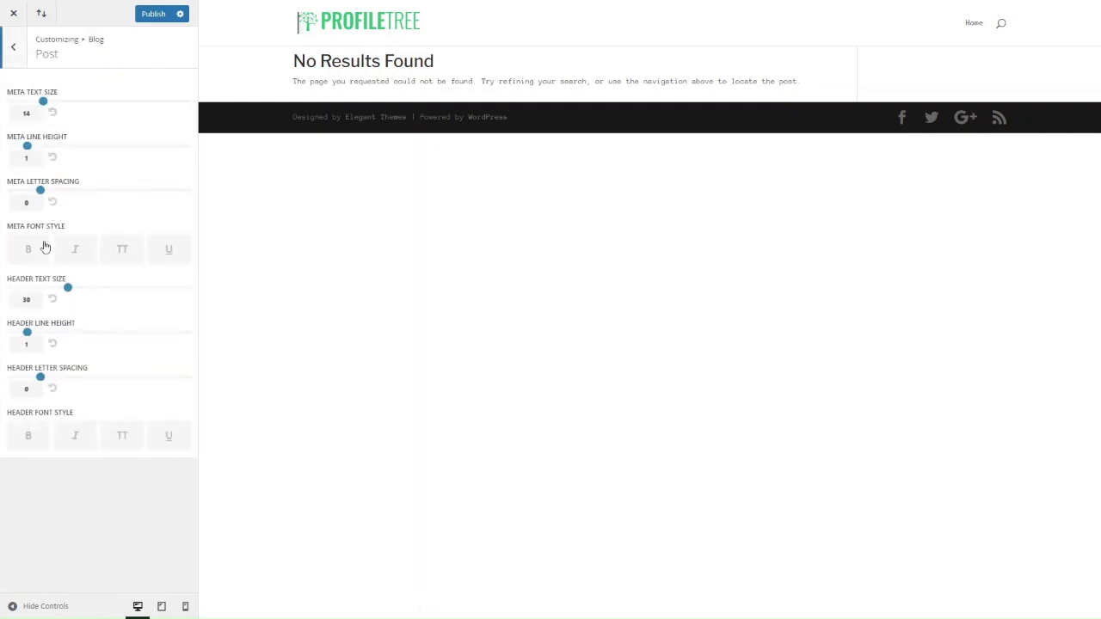
pyautogui.click(13, 51)
pyautogui.click(10, 50)
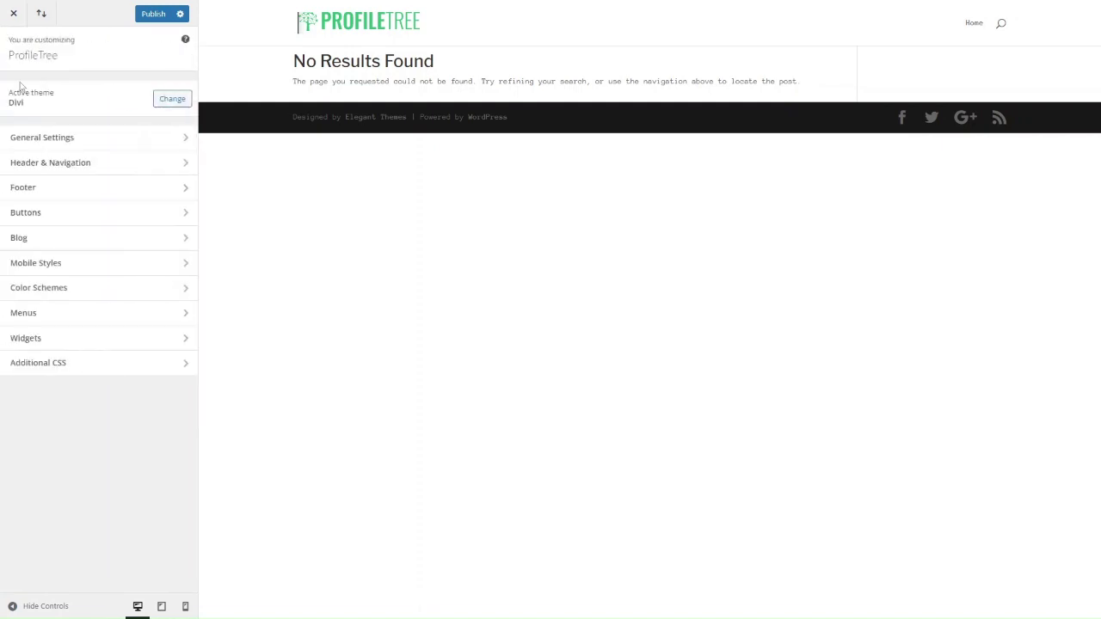
pyautogui.click(53, 264)
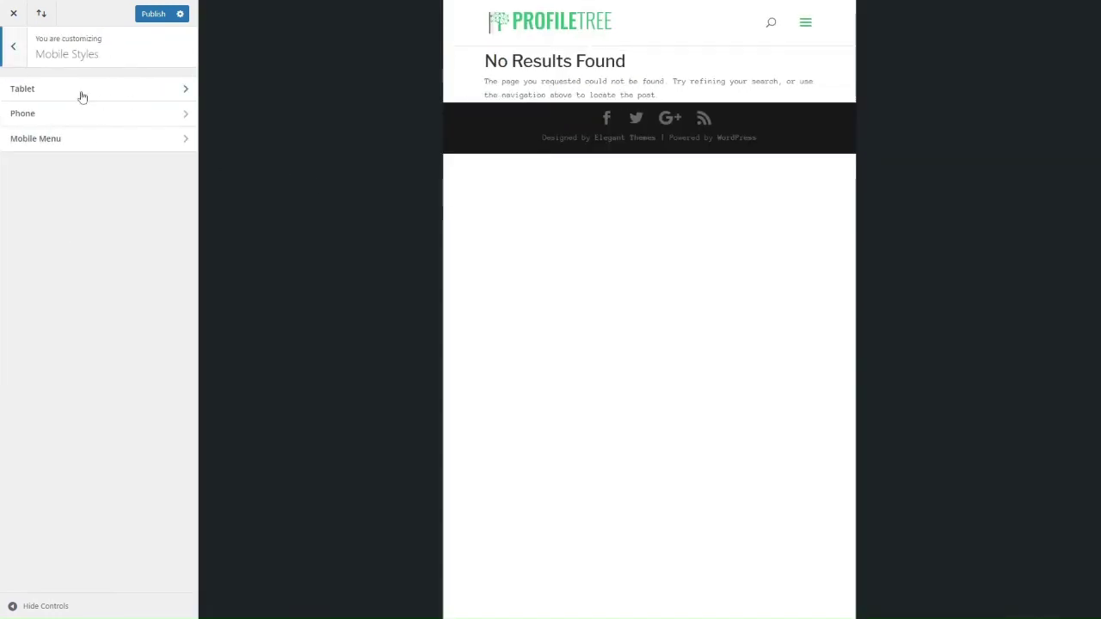
pyautogui.click(65, 140)
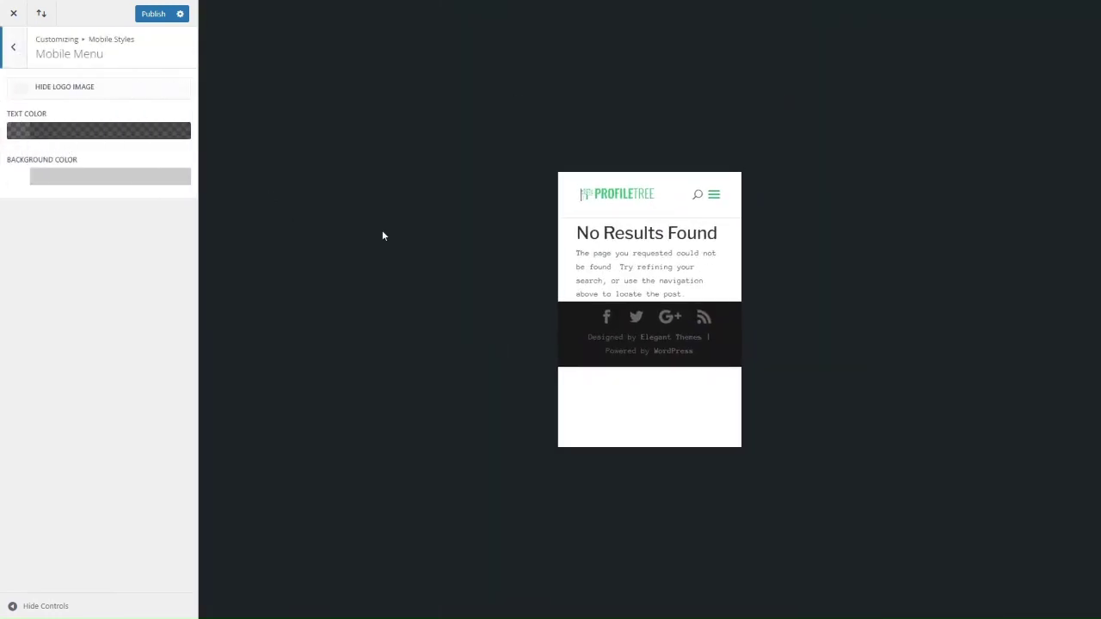
# Set the site's colour scheme to Green after comparing it with Default.
pyautogui.click(13, 55)
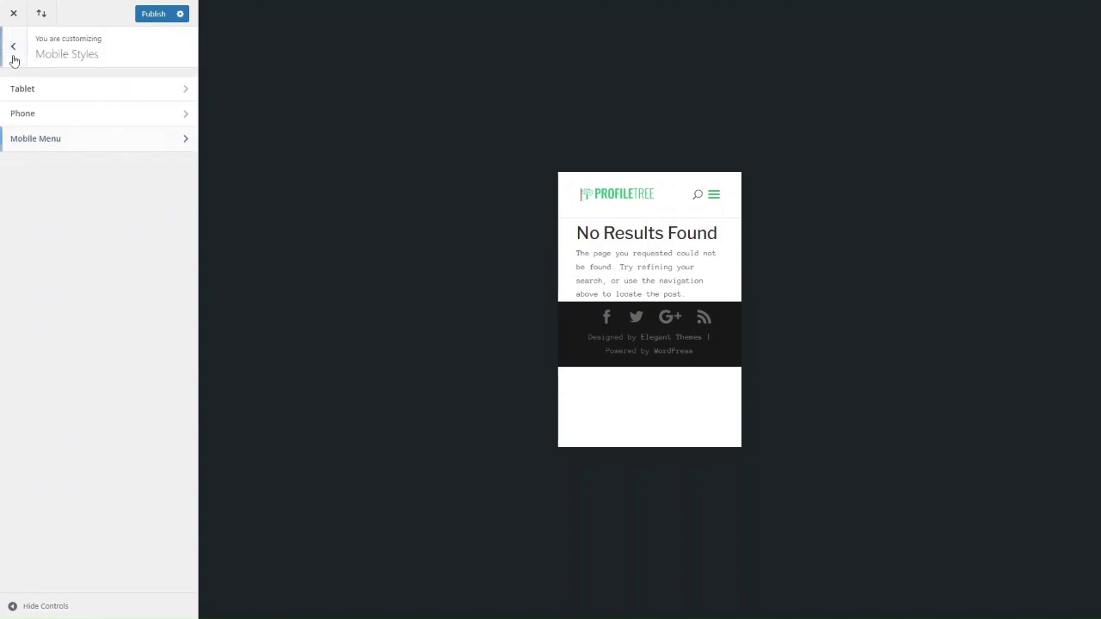
pyautogui.click(15, 57)
pyautogui.click(56, 292)
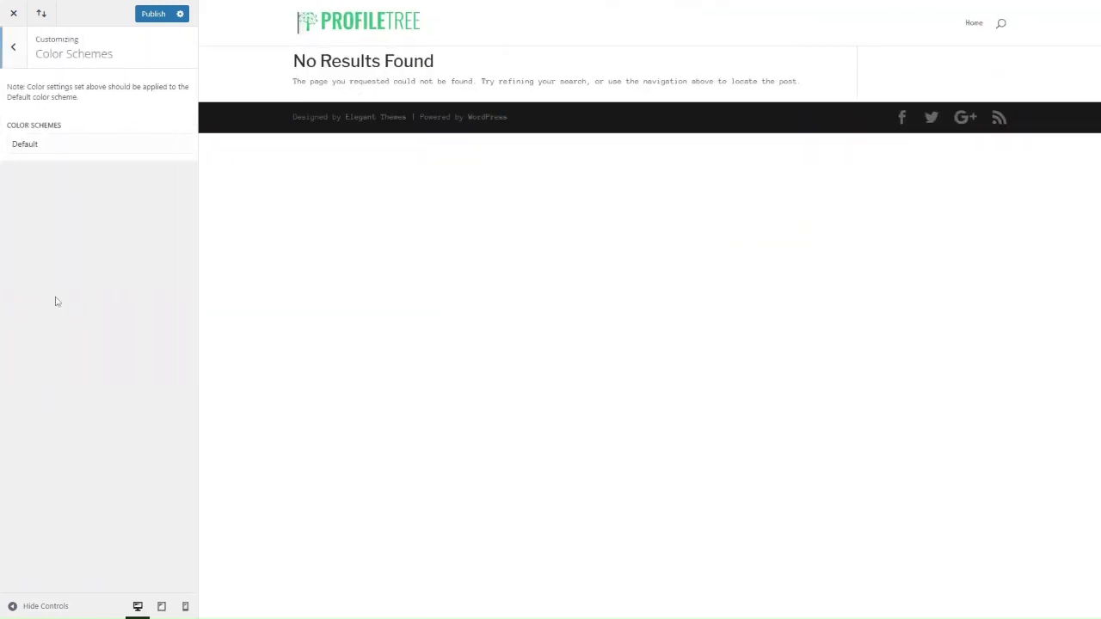
pyautogui.click(50, 148)
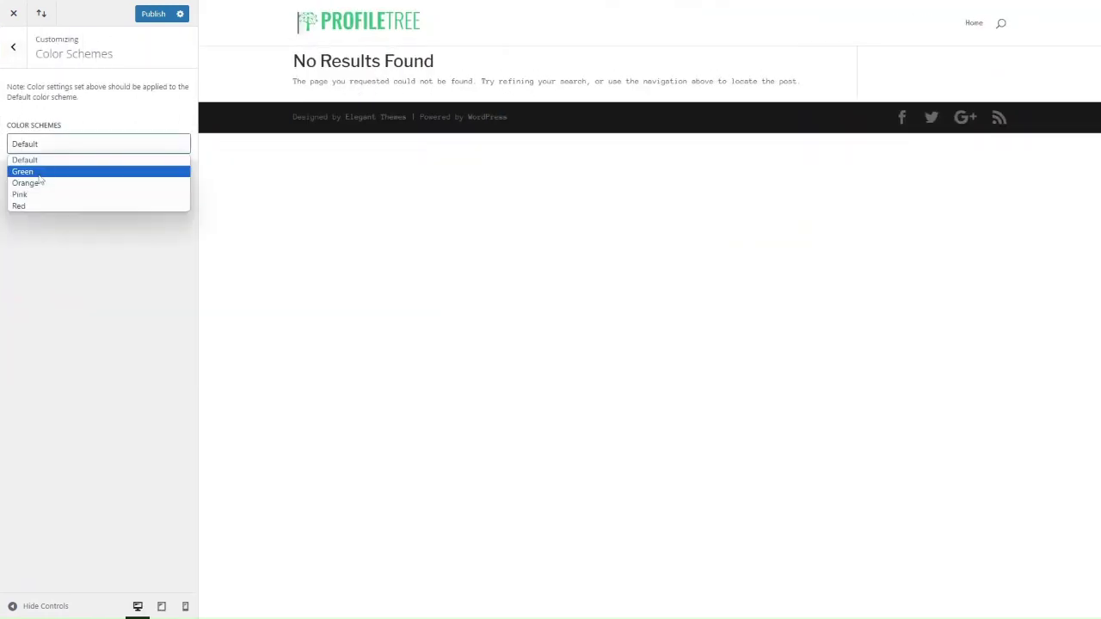
pyautogui.click(40, 171)
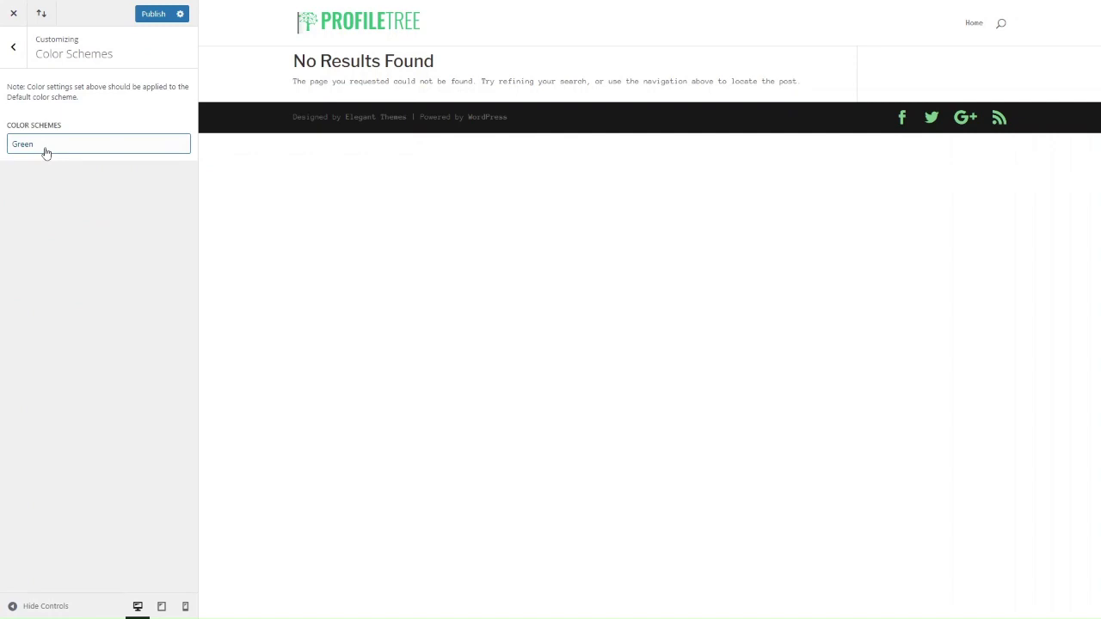
pyautogui.click(47, 152)
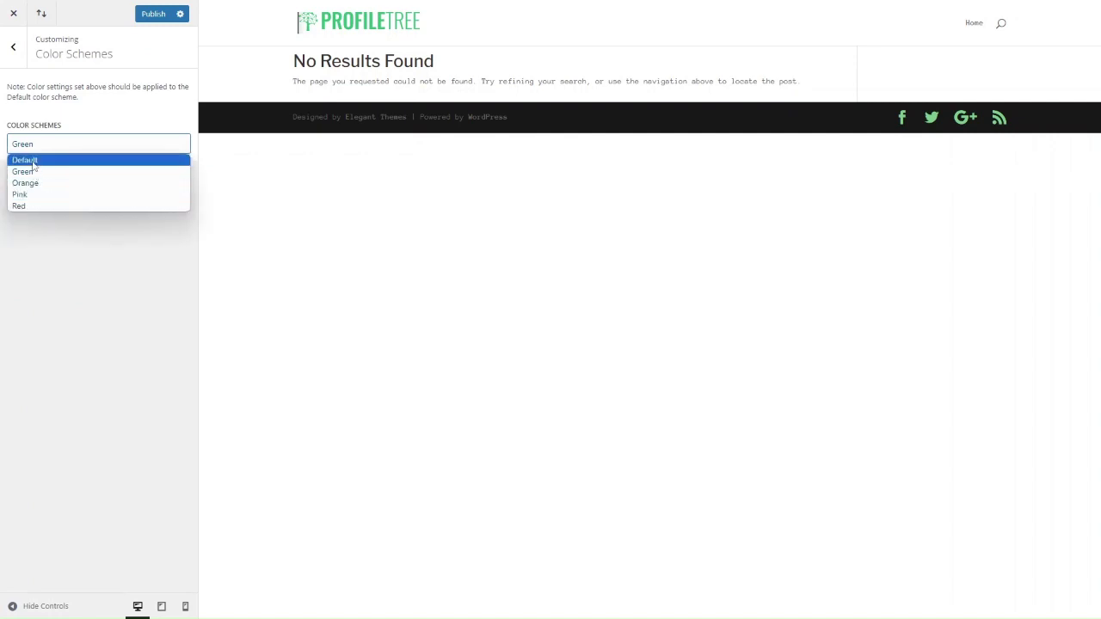
pyautogui.click(38, 157)
pyautogui.click(39, 151)
pyautogui.click(29, 171)
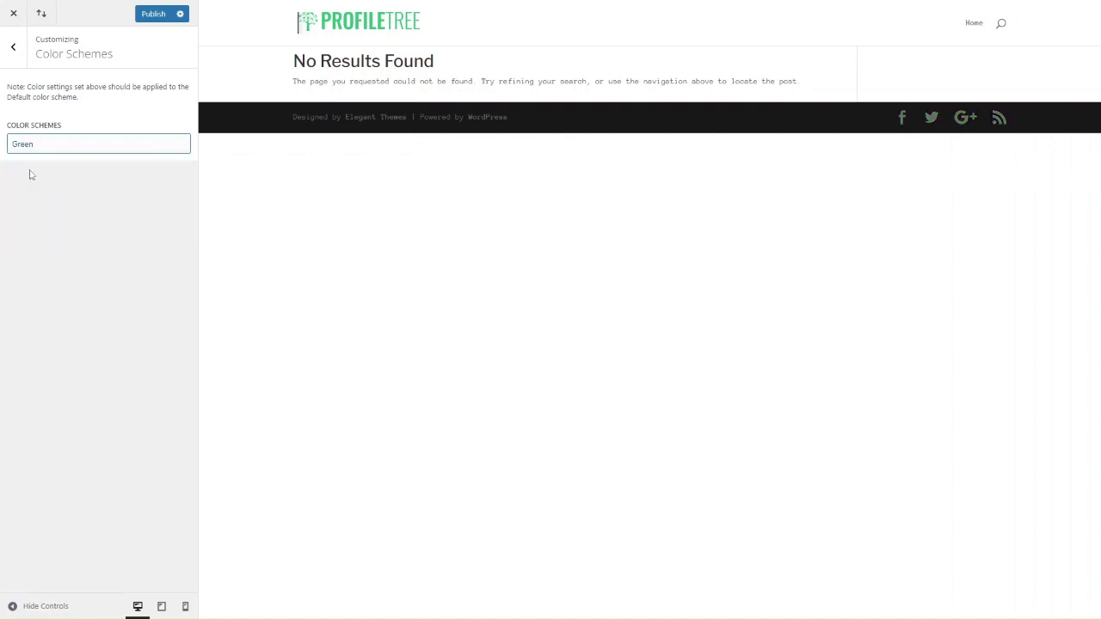
pyautogui.click(12, 46)
# Peek at creating a new menu without saving, then bring up the widget areas.
pyautogui.click(60, 320)
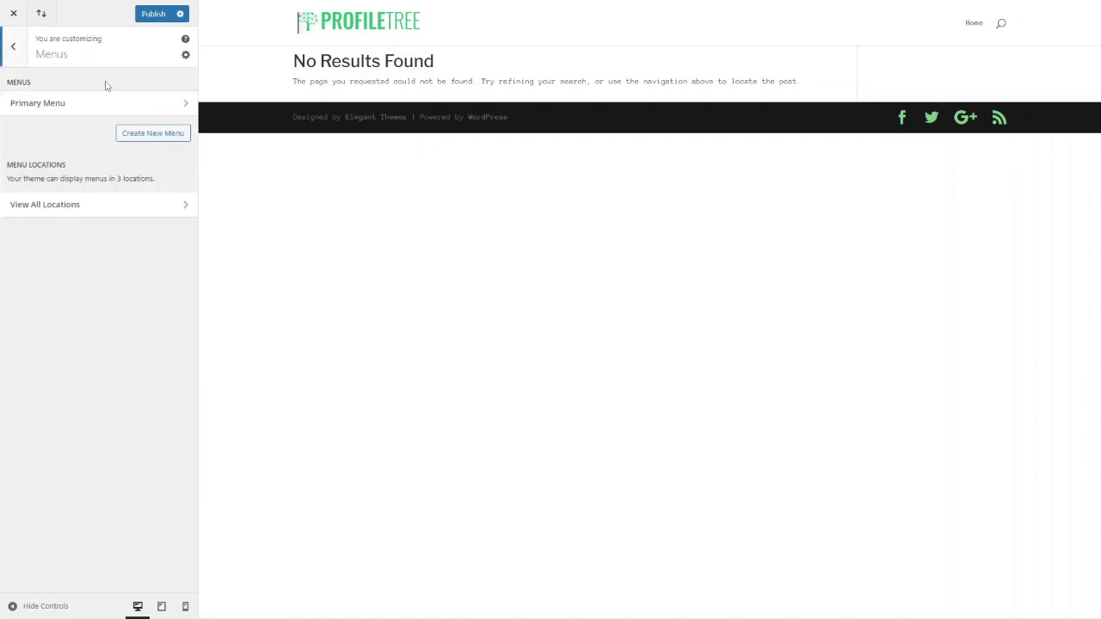
pyautogui.click(144, 132)
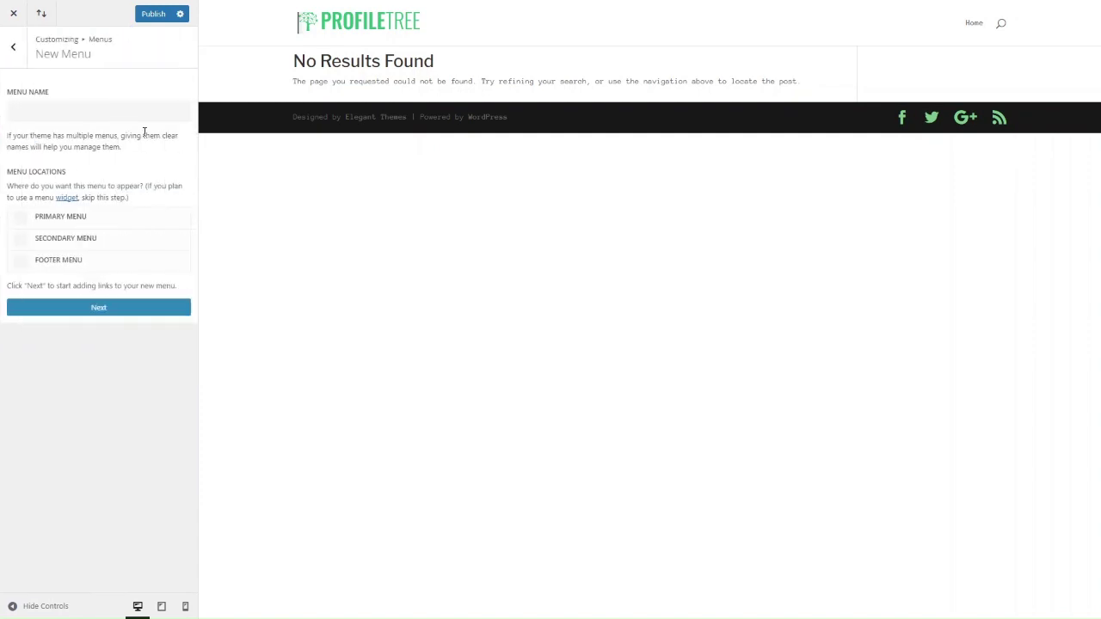
pyautogui.click(15, 54)
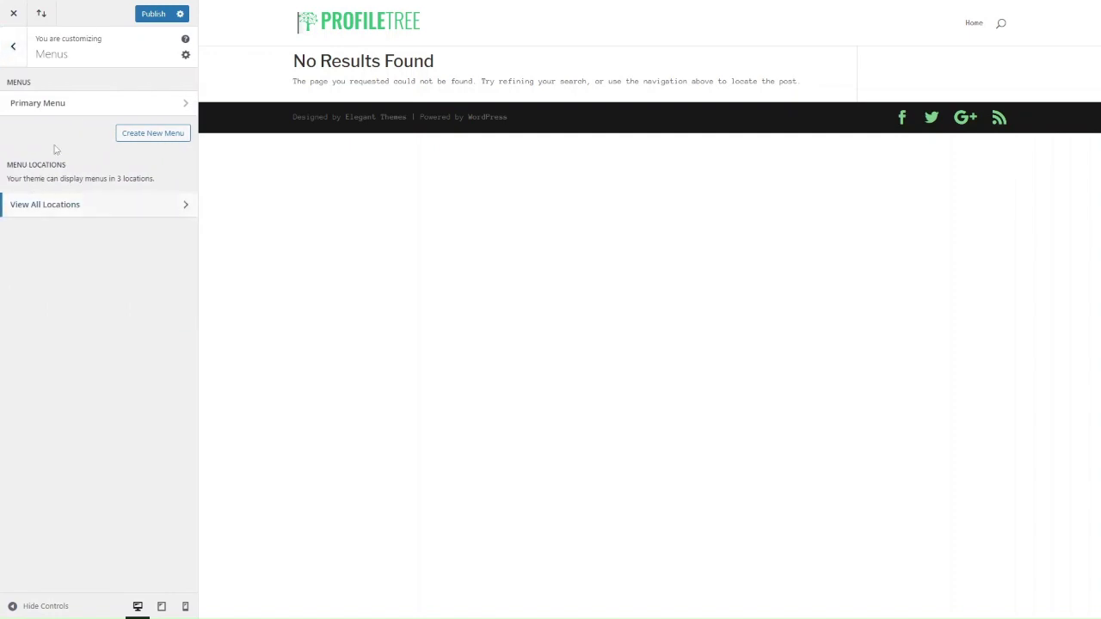
pyautogui.click(19, 57)
pyautogui.click(43, 344)
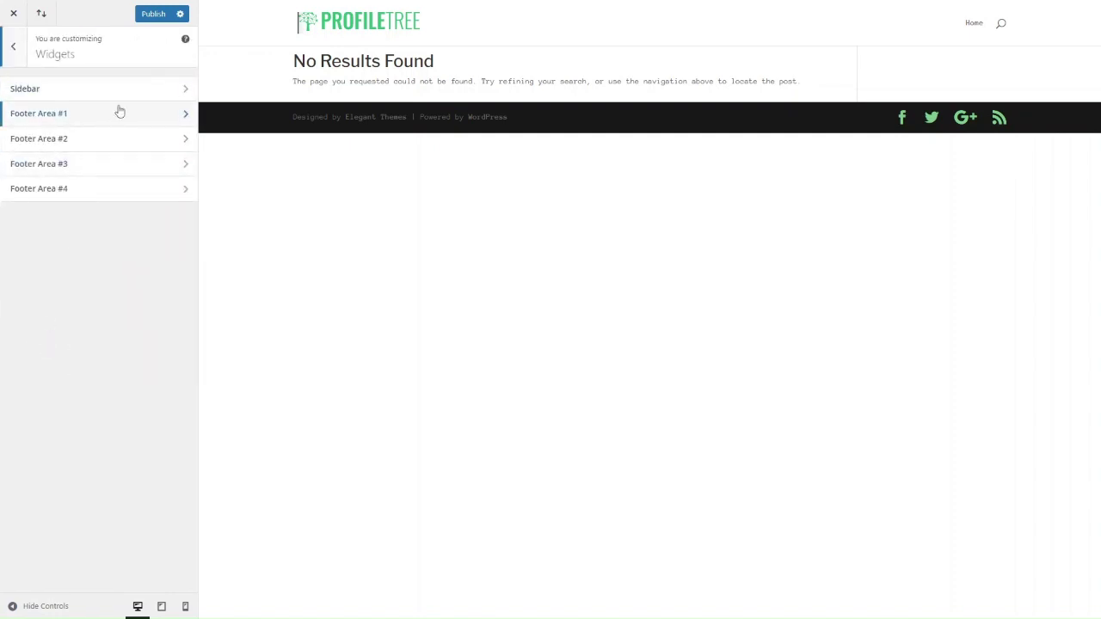
# Add an Image block holding the green tree logo from the Media Library to Footer Area #2.
pyautogui.click(87, 136)
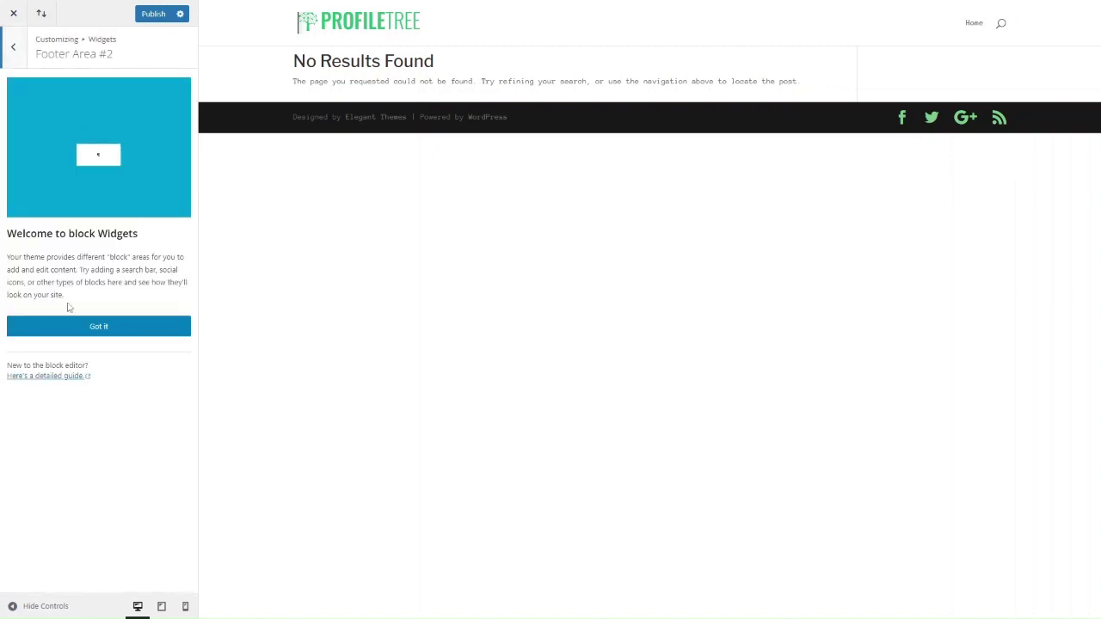
pyautogui.click(75, 330)
pyautogui.click(97, 158)
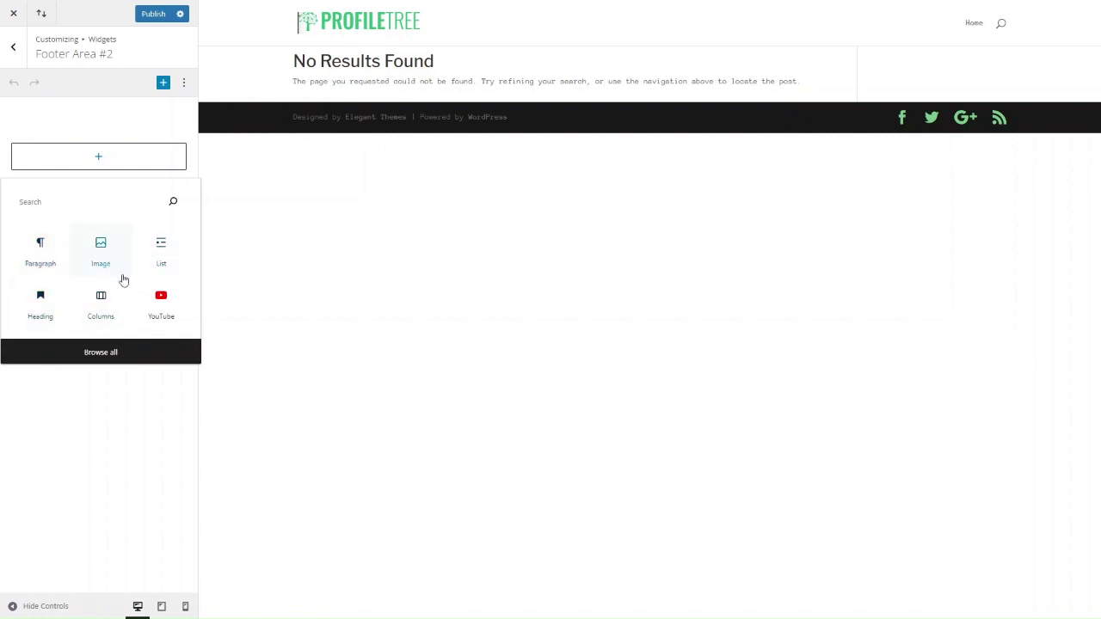
pyautogui.click(98, 258)
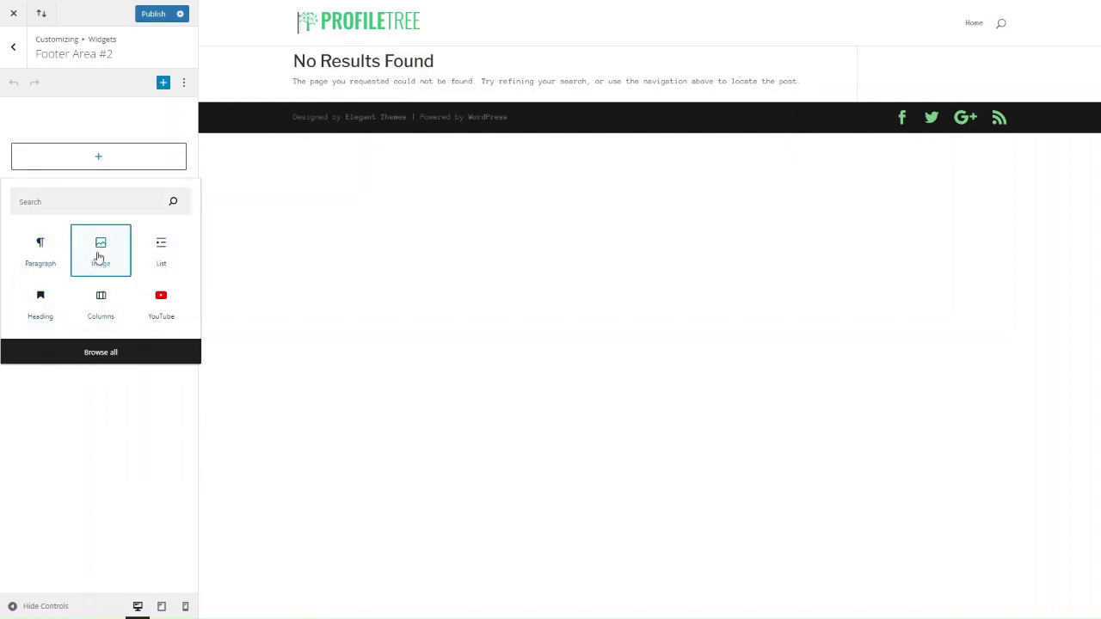
pyautogui.click(99, 256)
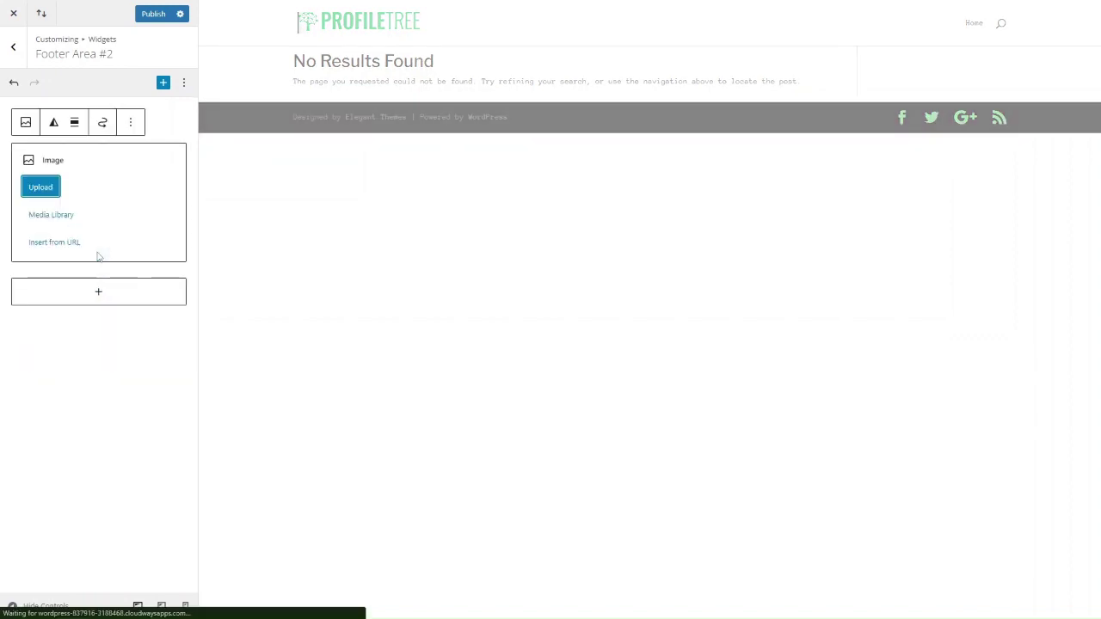
pyautogui.click(48, 186)
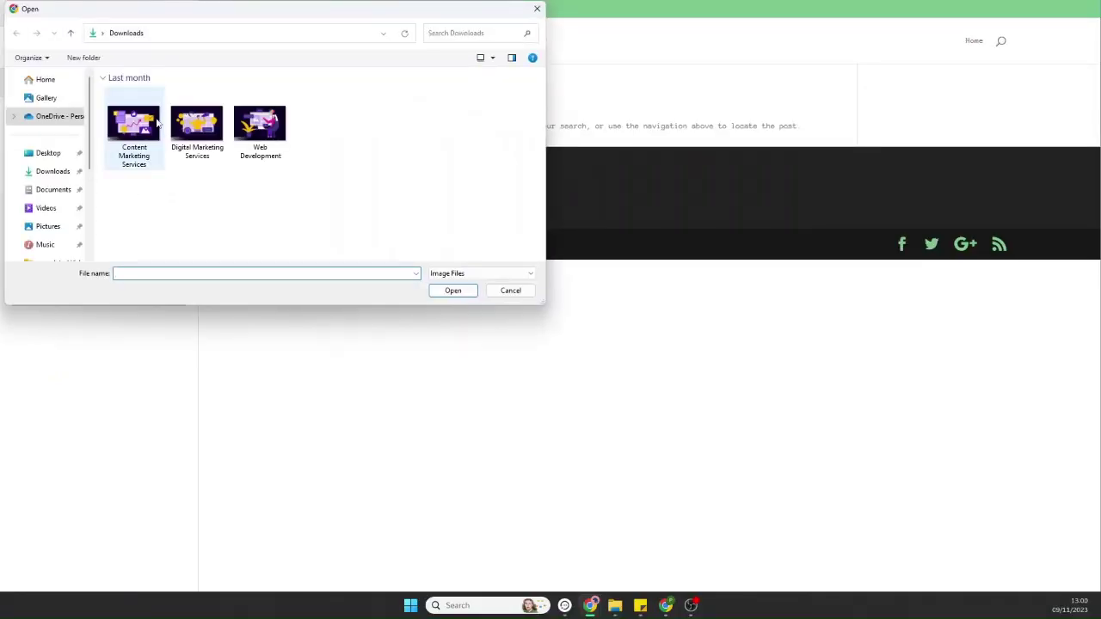
pyautogui.click(537, 8)
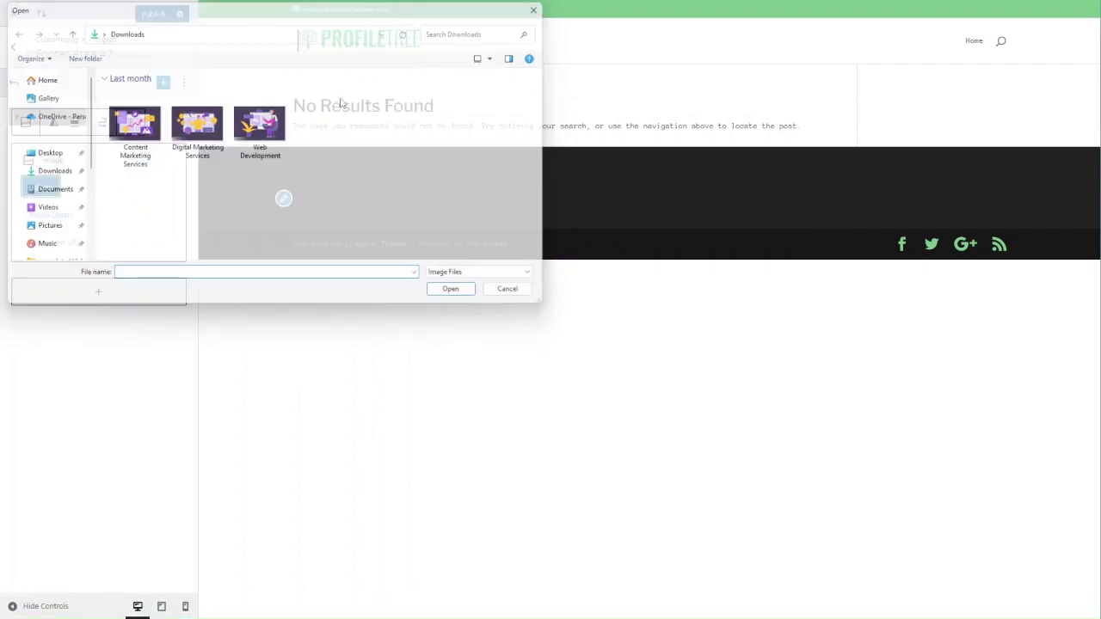
pyautogui.click(51, 215)
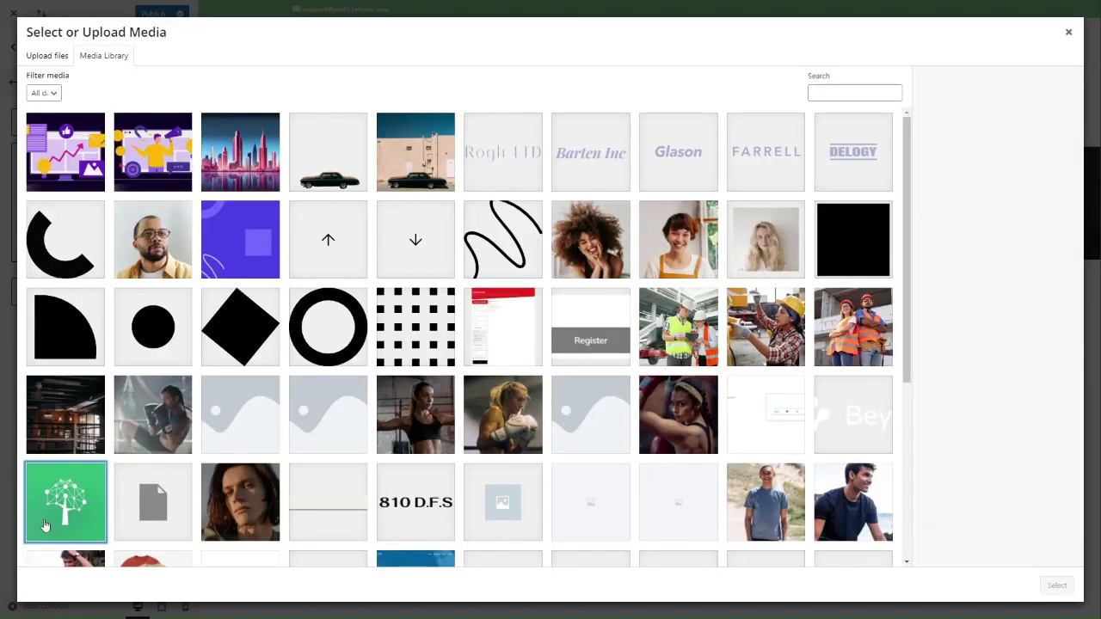
pyautogui.click(46, 525)
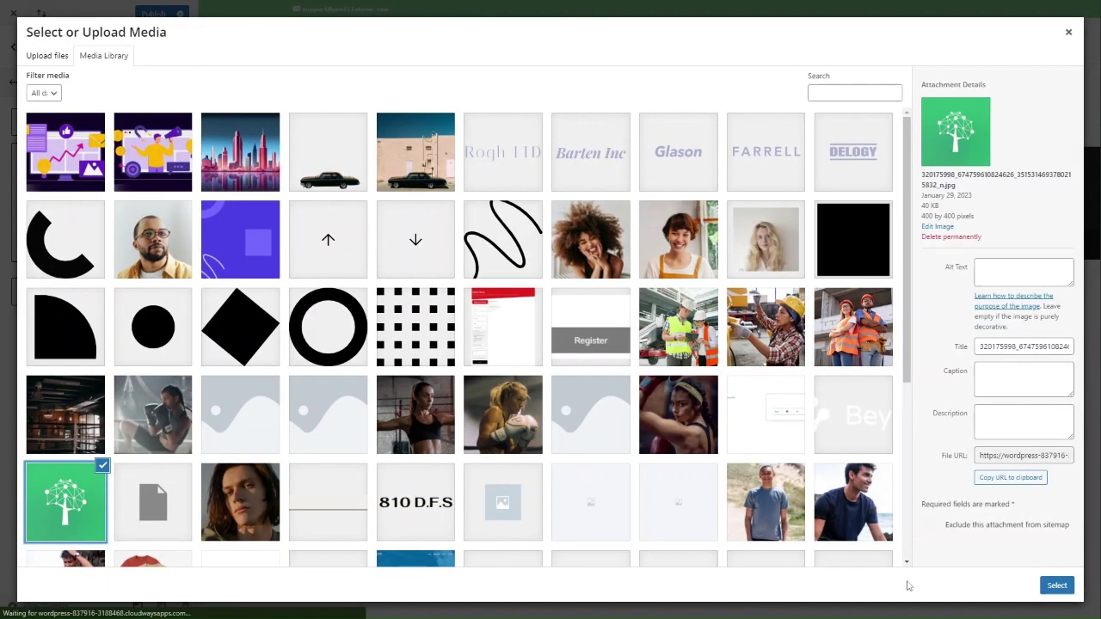
pyautogui.click(1057, 587)
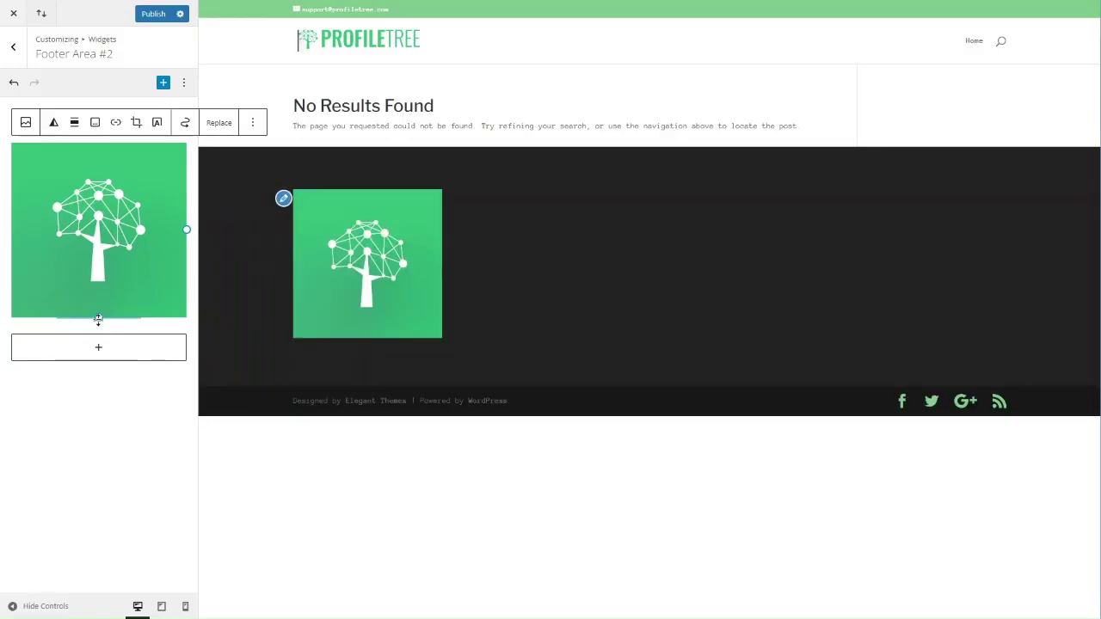
# Shrink the footer image to icon size and add a paragraph beginning 'Lo' below it.
pyautogui.moveTo(98, 318); pyautogui.dragTo(96, 213)
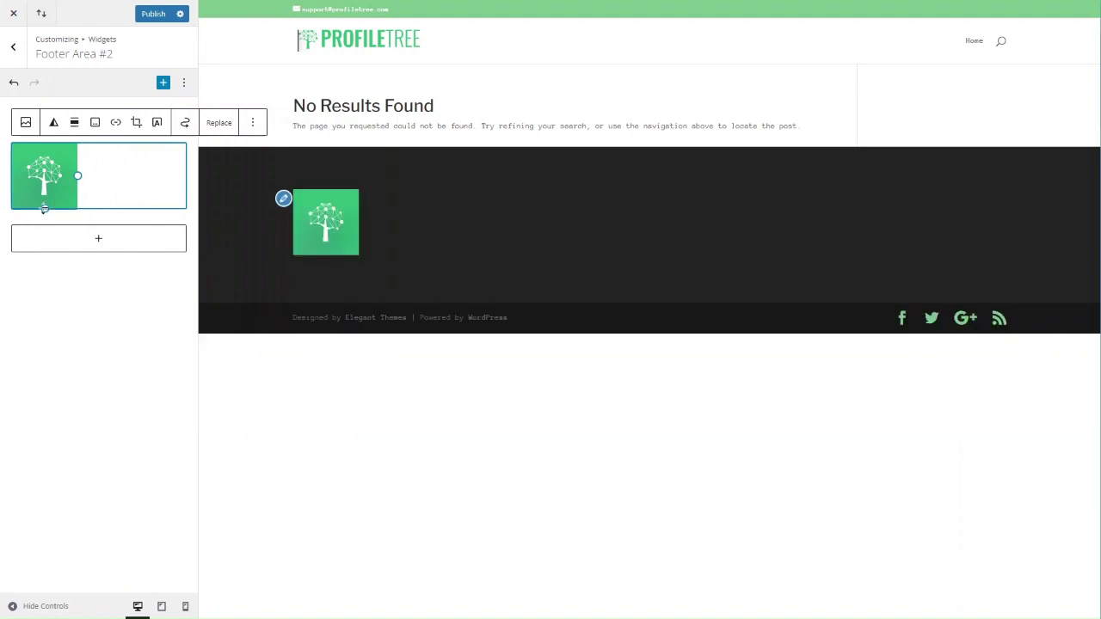
pyautogui.moveTo(45, 208); pyautogui.dragTo(50, 174)
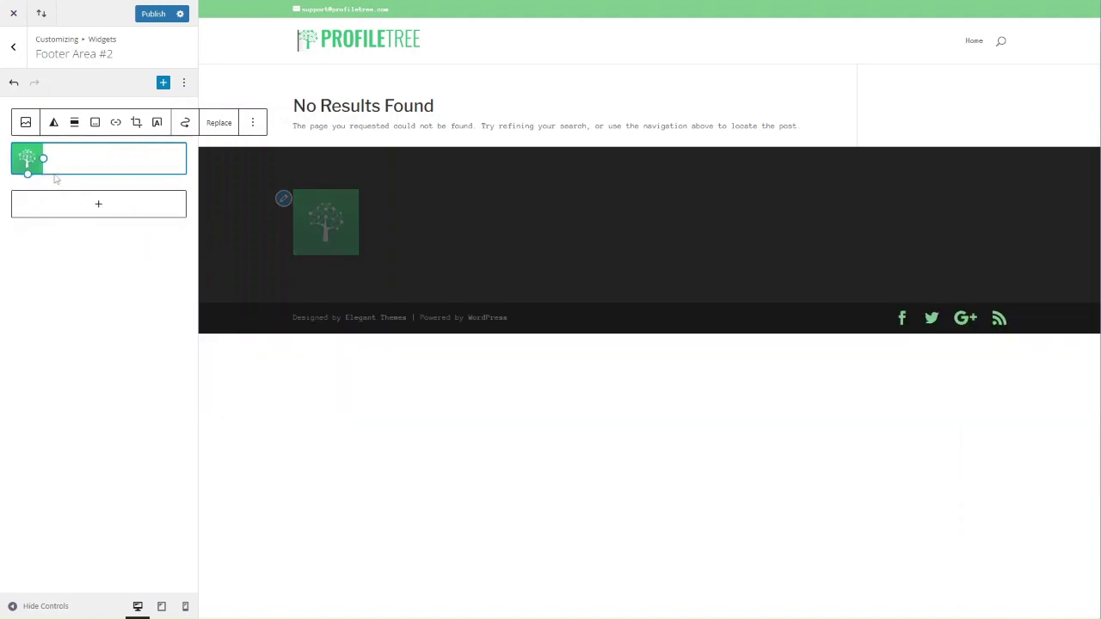
pyautogui.click(99, 205)
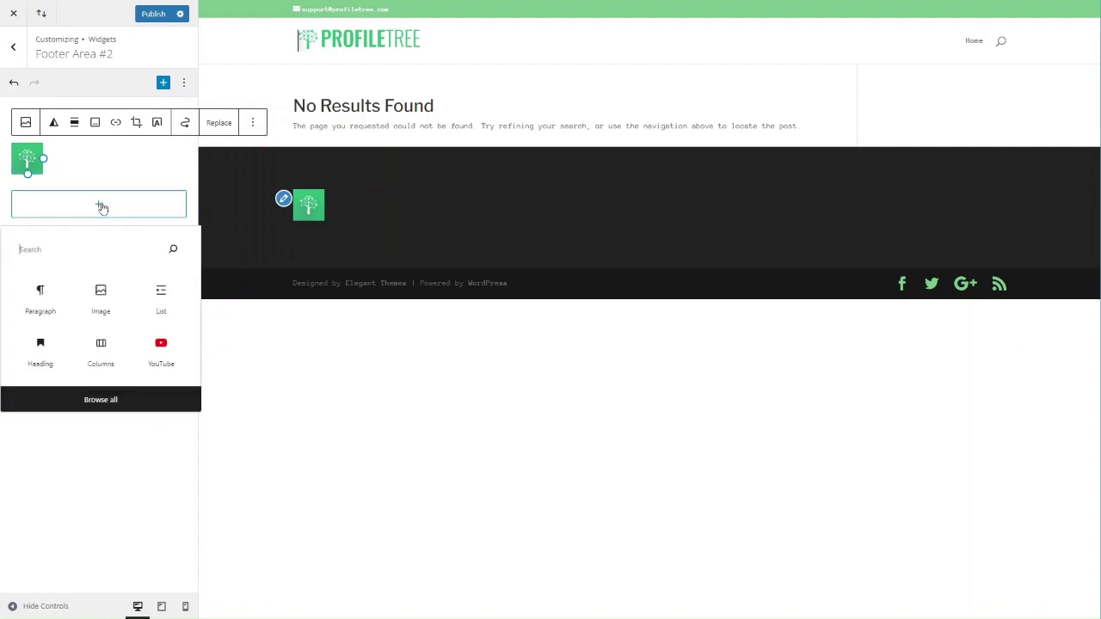
pyautogui.click(39, 309)
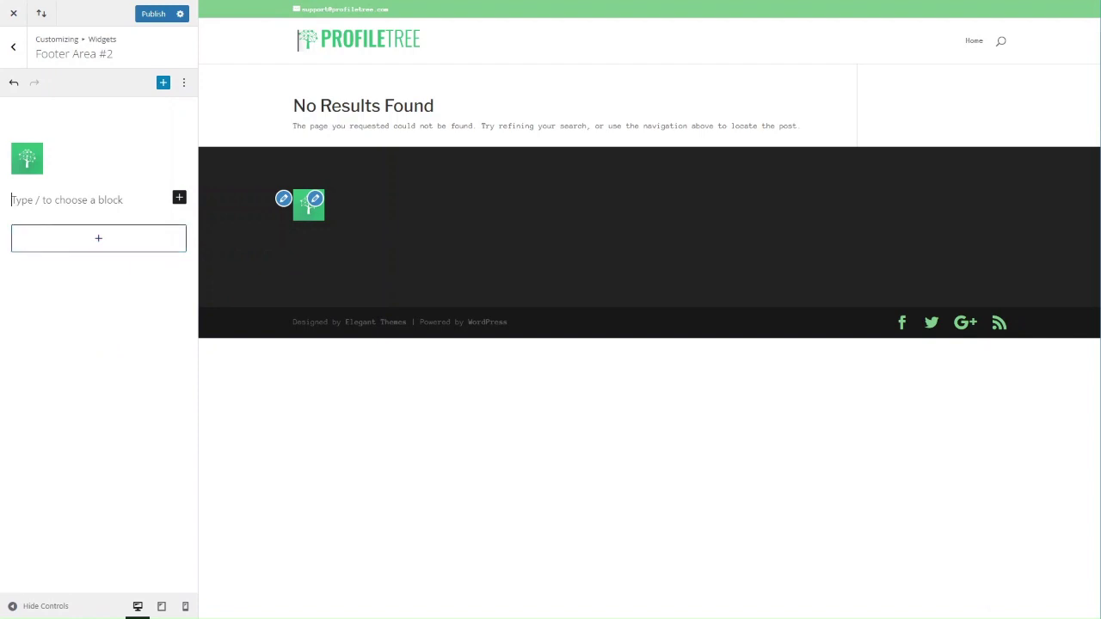
pyautogui.write('l')
pyautogui.press('BackSpace')
pyautogui.write('Lorem Ipsum Content Dolor')
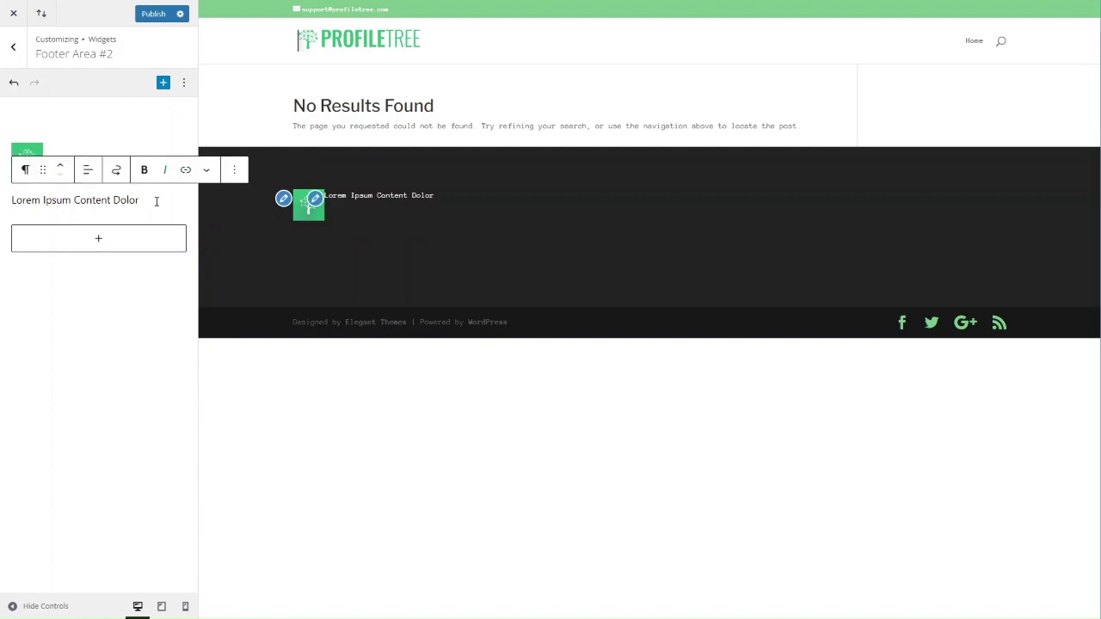
pyautogui.click(121, 287)
# Delete the placeholder paragraph and the logo image blocks from Footer Area #2.
pyautogui.click(161, 198)
pyautogui.click(234, 169)
pyautogui.click(270, 462)
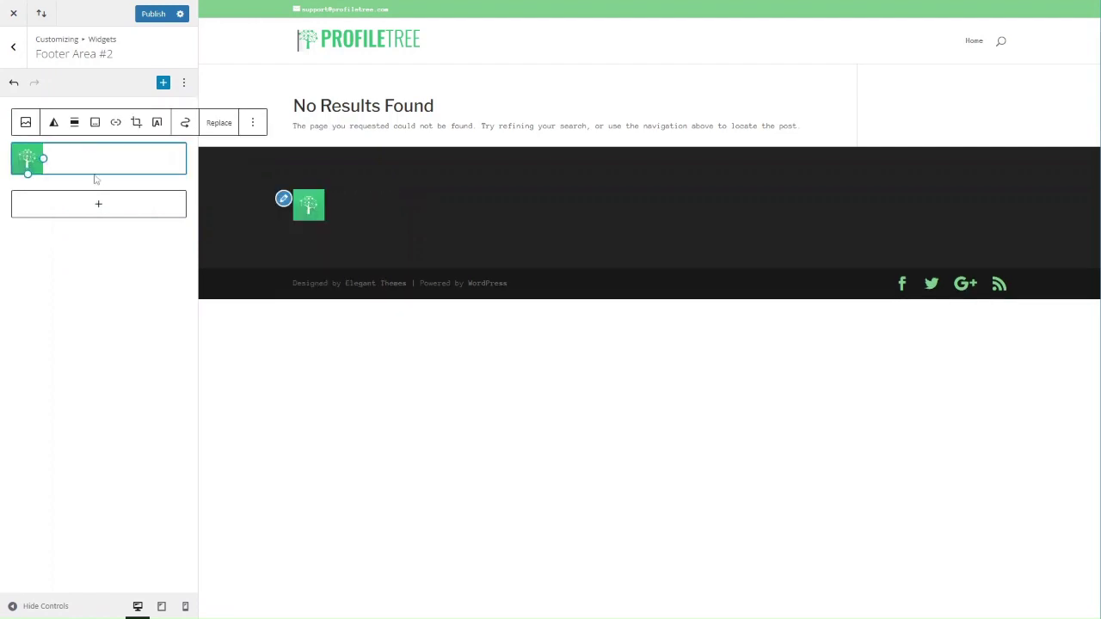
pyautogui.click(255, 127)
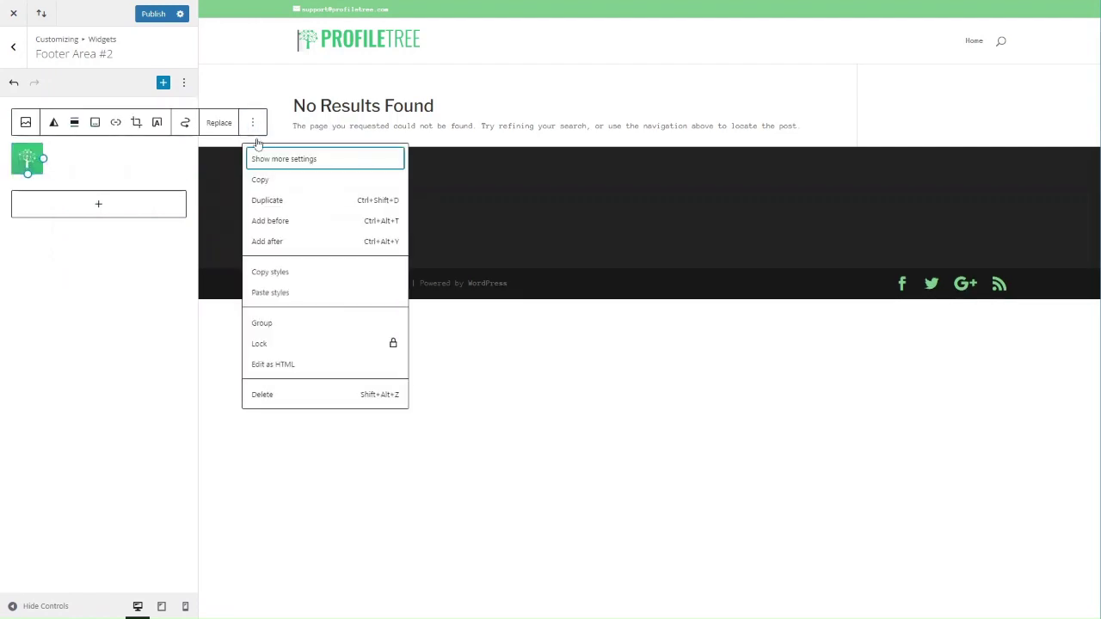
pyautogui.click(268, 396)
pyautogui.click(20, 53)
# Glance at Additional CSS, then publish the Customizer changes and exit to Theme Options.
pyautogui.click(20, 50)
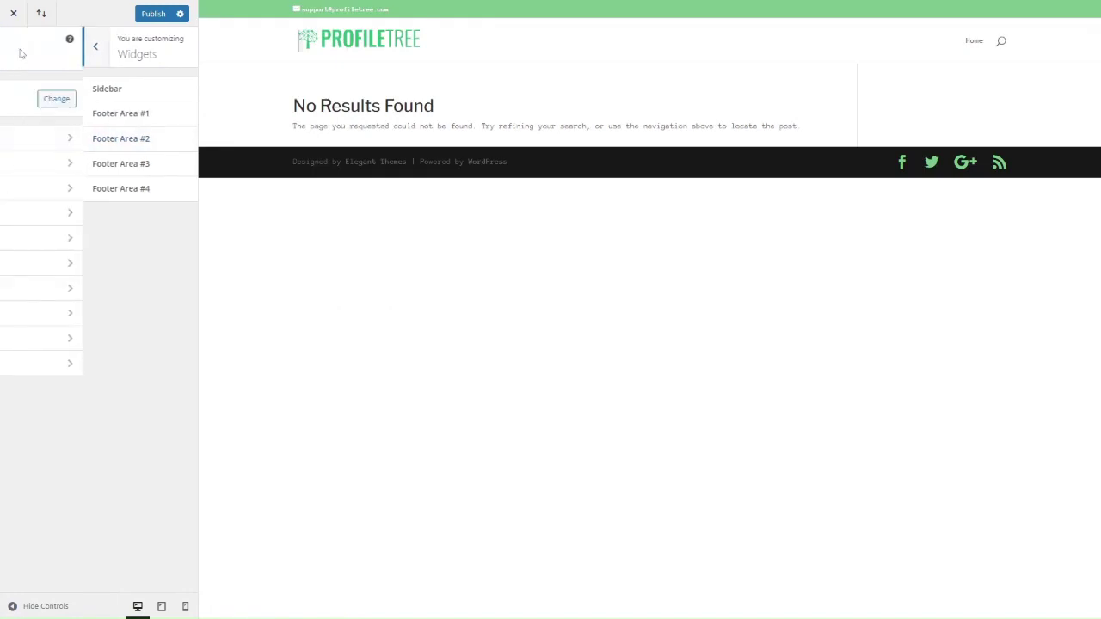
pyautogui.click(39, 363)
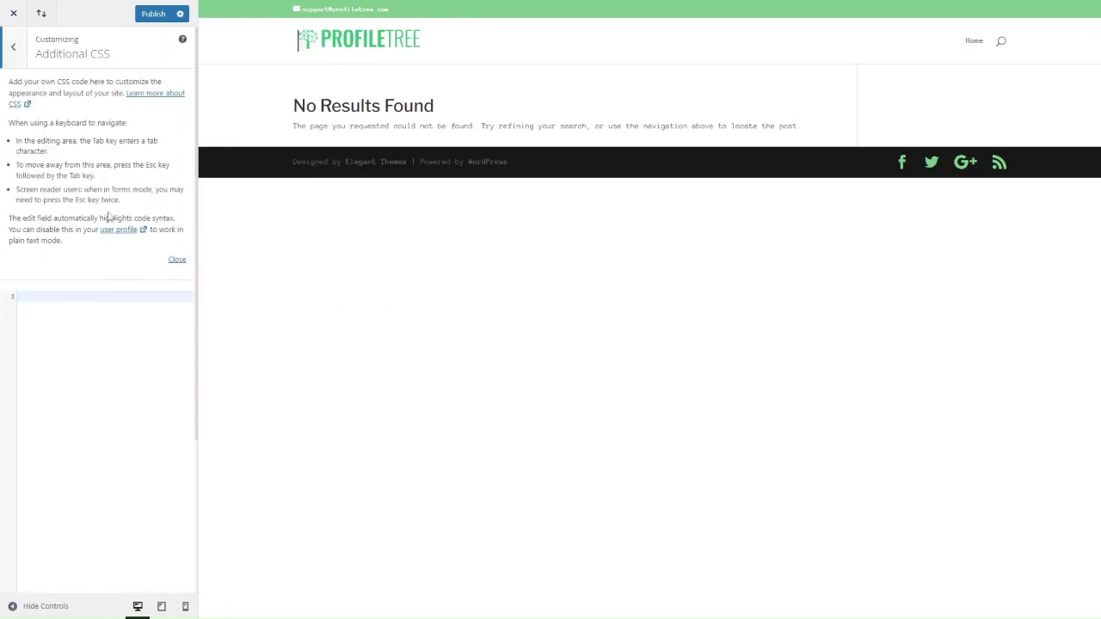
pyautogui.click(176, 260)
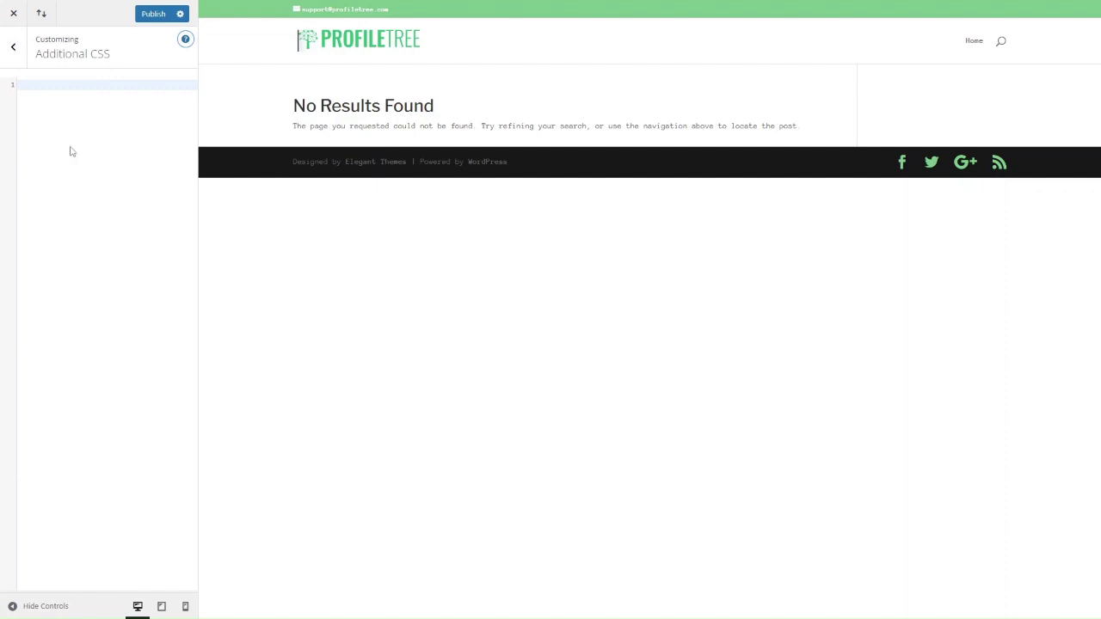
pyautogui.click(152, 19)
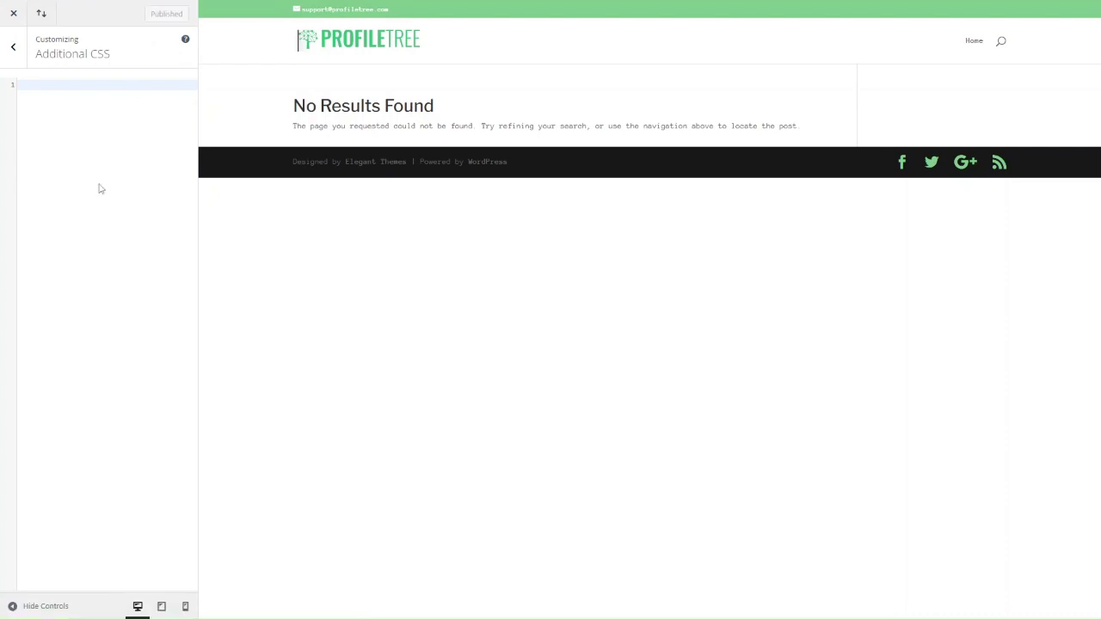
pyautogui.click(13, 20)
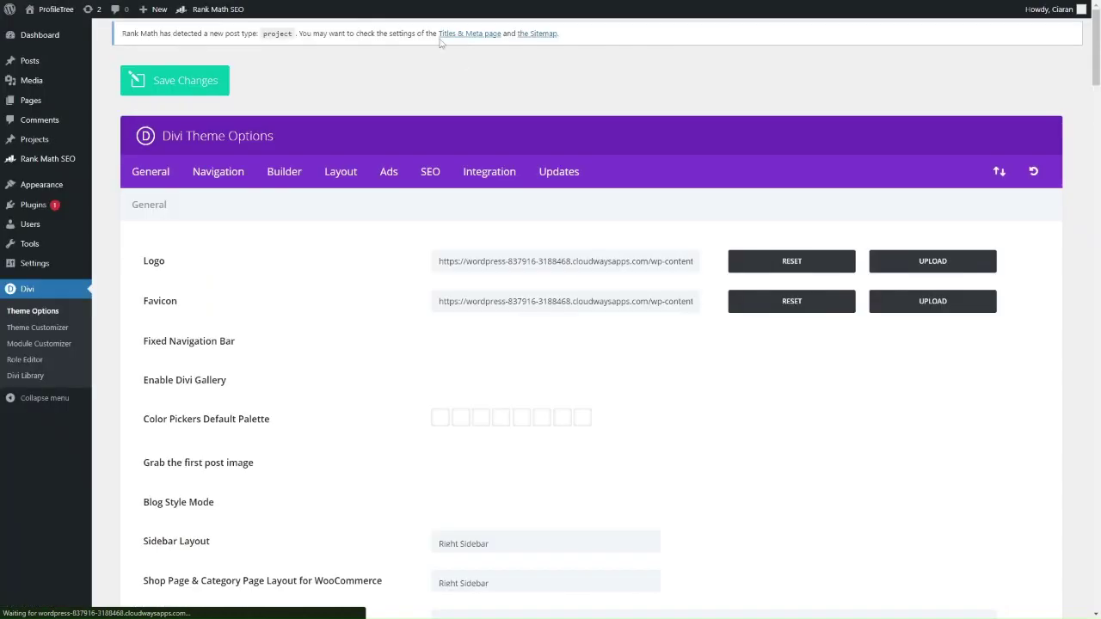
# Go from the navigation menus screen to All Pages and start a new page.
pyautogui.moveTo(52, 185)
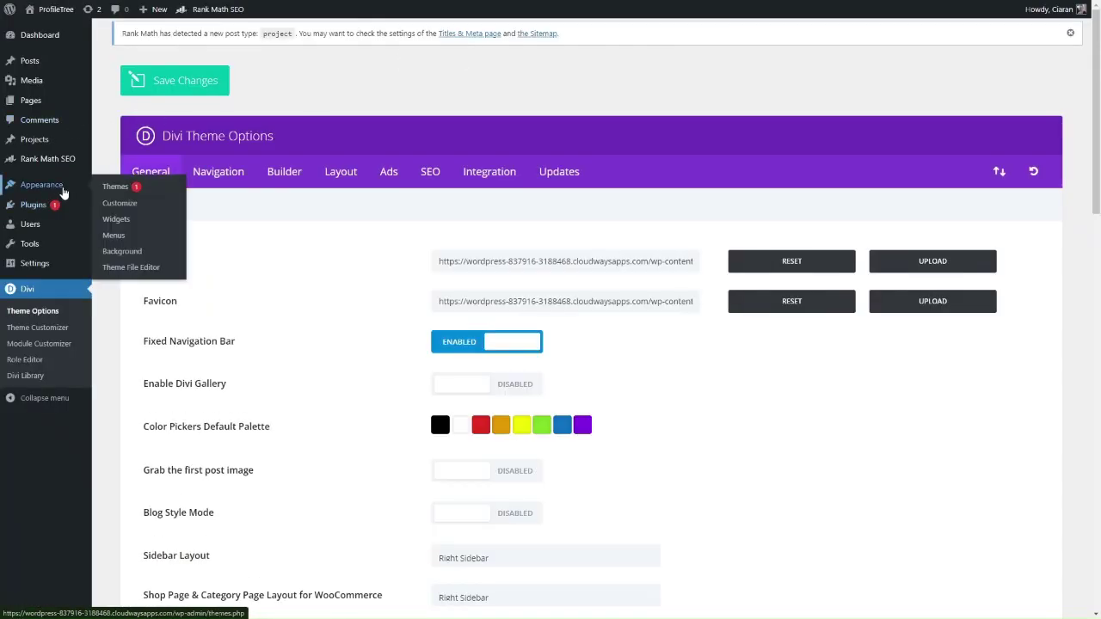
pyautogui.click(113, 236)
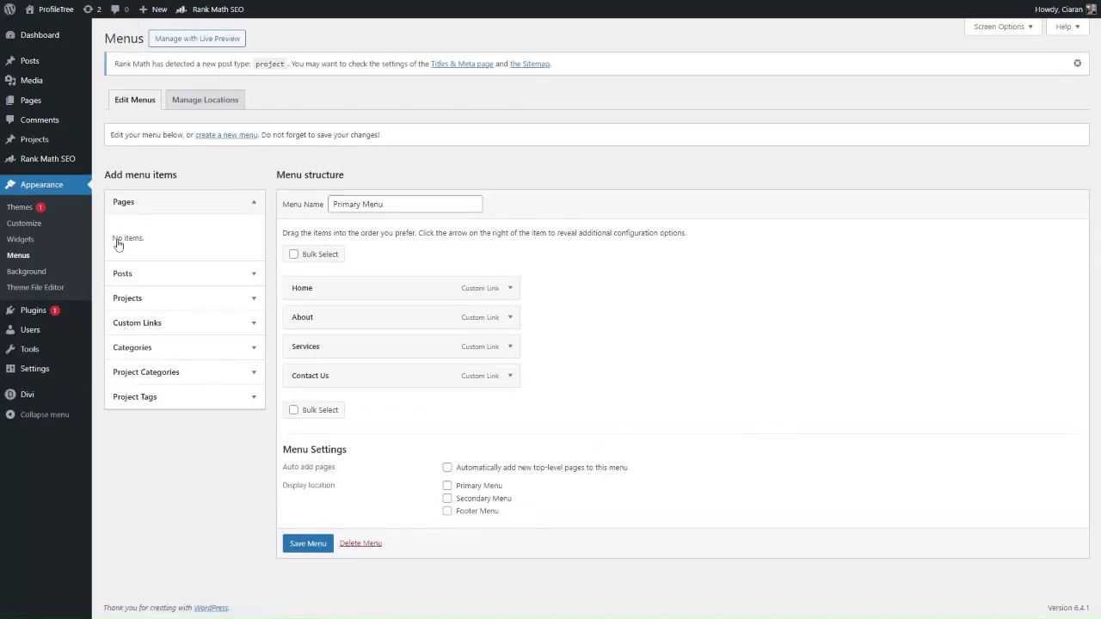
pyautogui.click(39, 98)
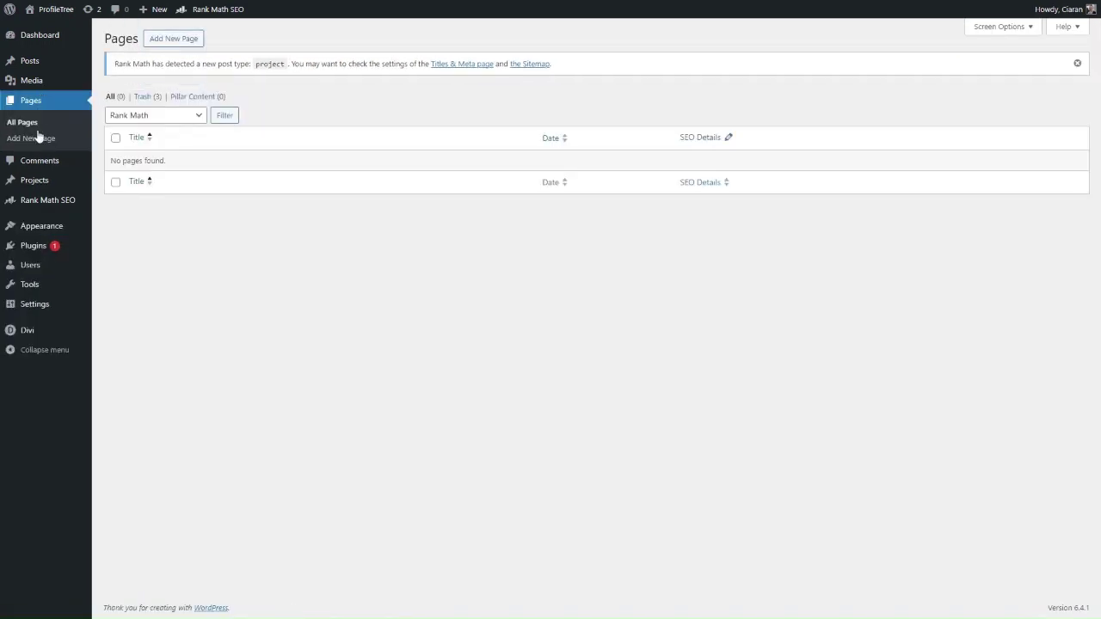
pyautogui.click(182, 43)
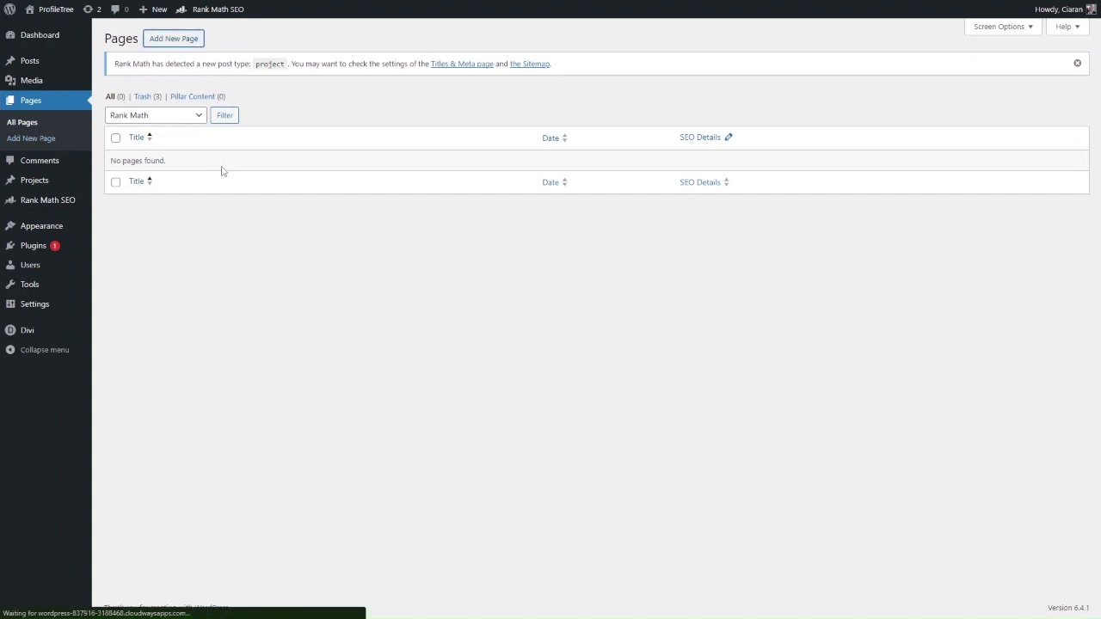
# Title the page 'Home', publish it and return to the pages list.
pyautogui.write('Homep')
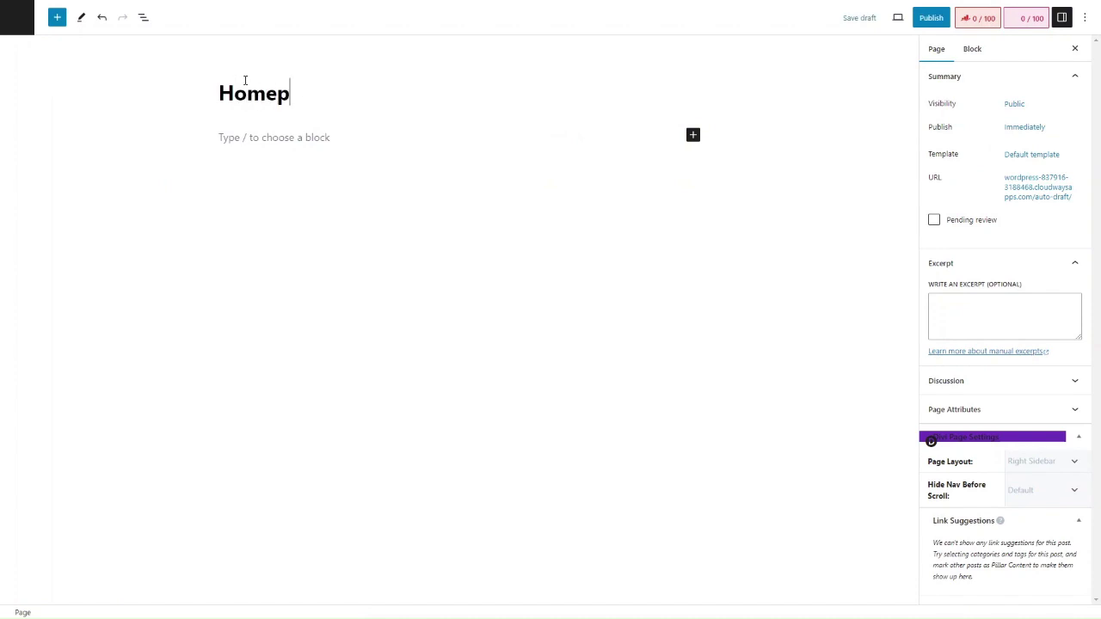
pyautogui.press('BackSpace')
pyautogui.click(925, 19)
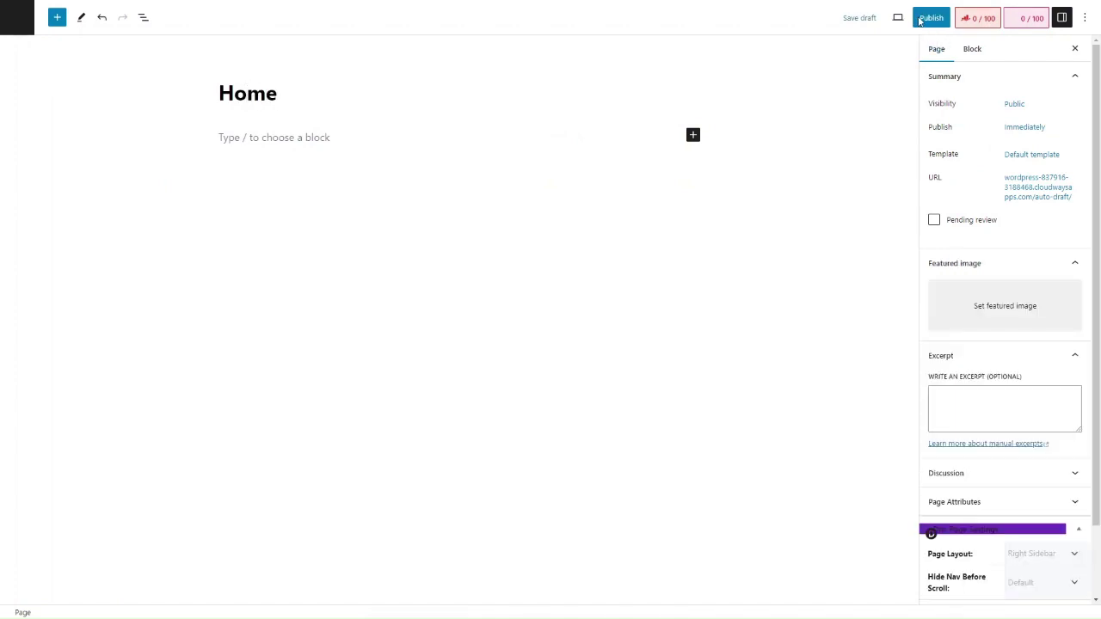
pyautogui.click(923, 19)
pyautogui.click(927, 20)
pyautogui.click(957, 19)
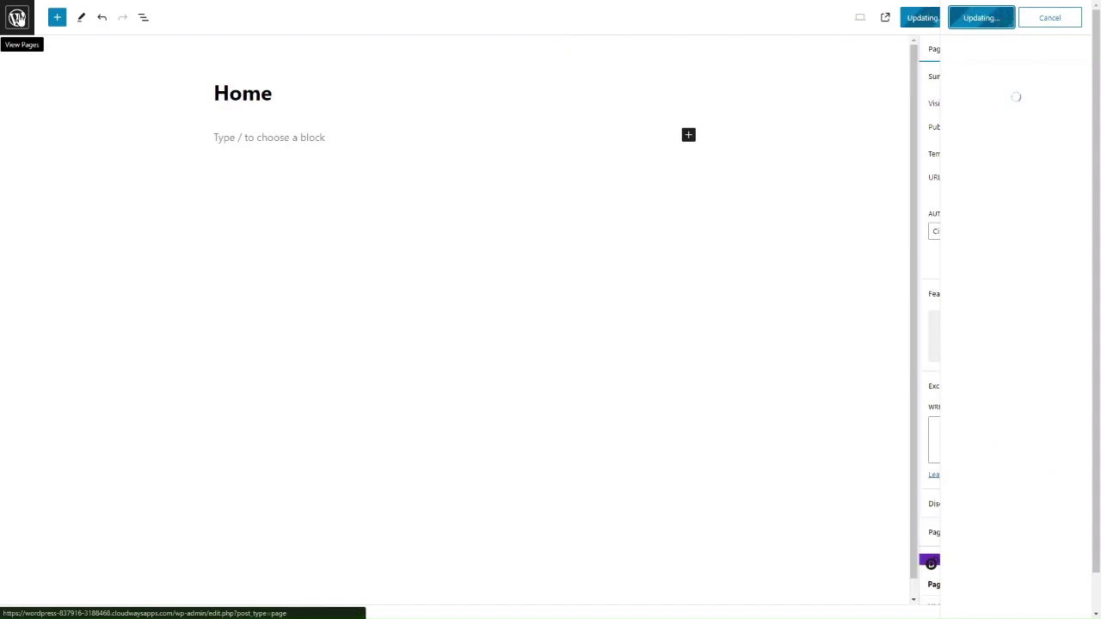
pyautogui.click(18, 17)
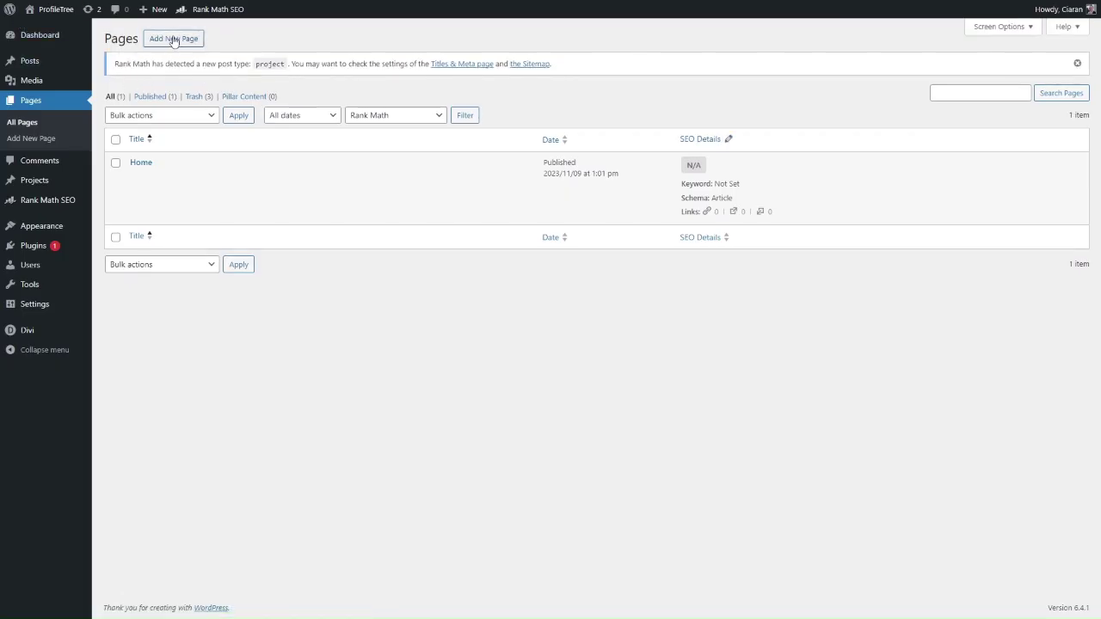
# Add a new page titled 'About' and publish it.
pyautogui.click(173, 40)
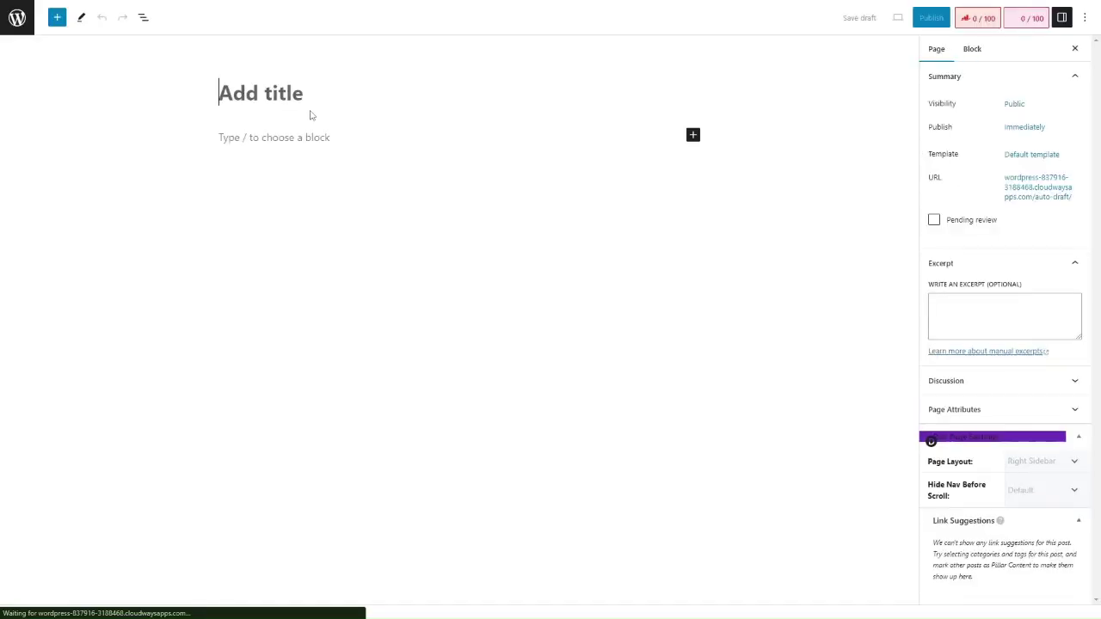
pyautogui.write('About')
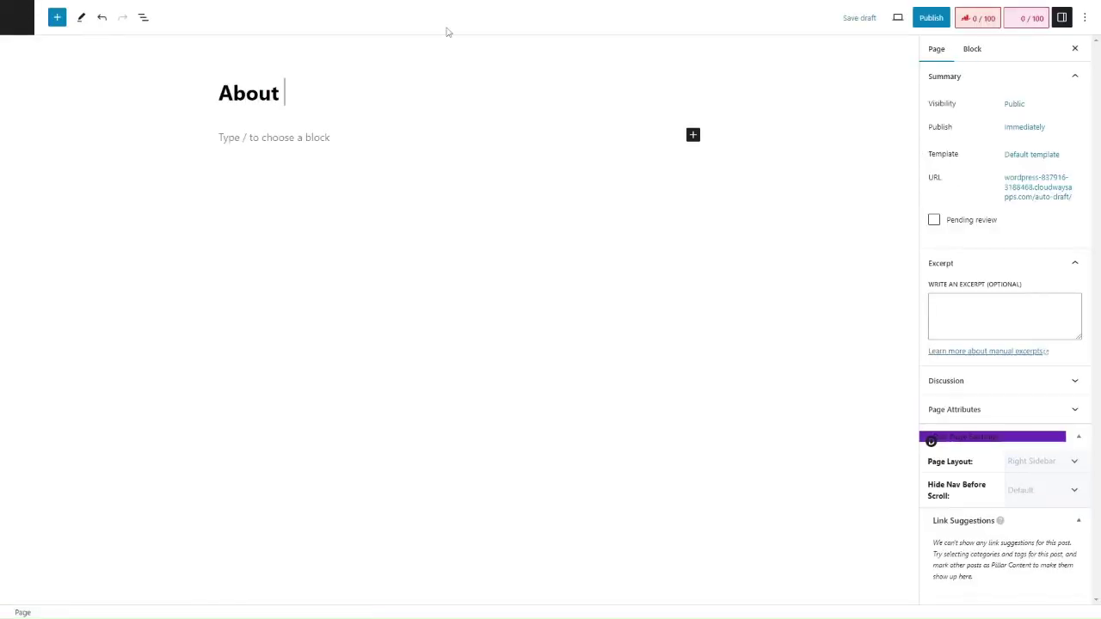
pyautogui.click(930, 18)
pyautogui.click(987, 19)
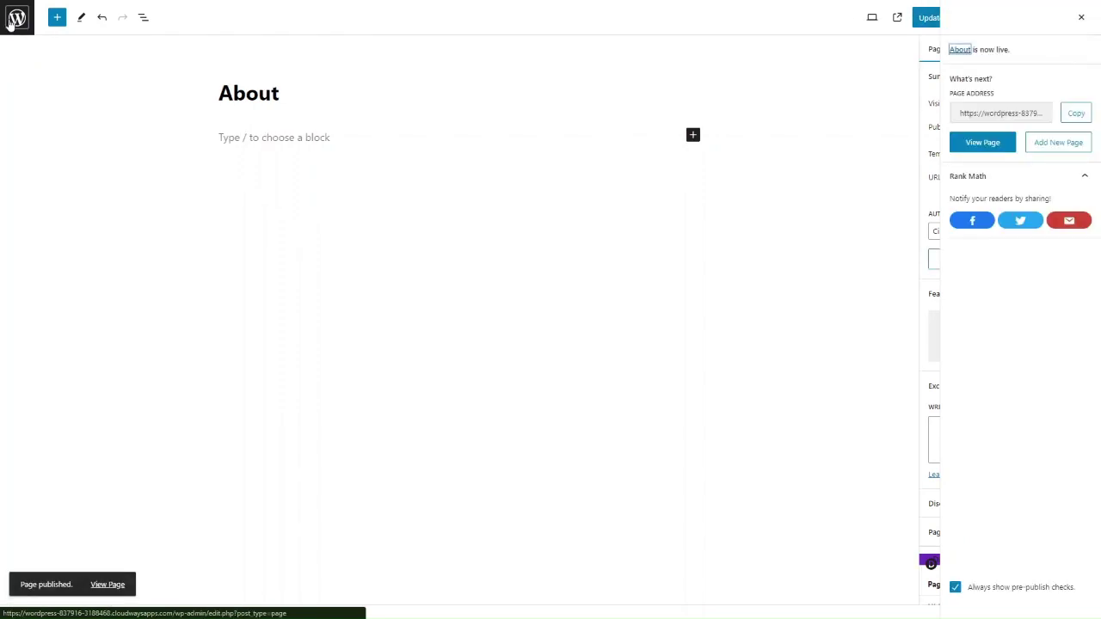
# Create and publish a new page titled 'Blog'.
pyautogui.click(13, 18)
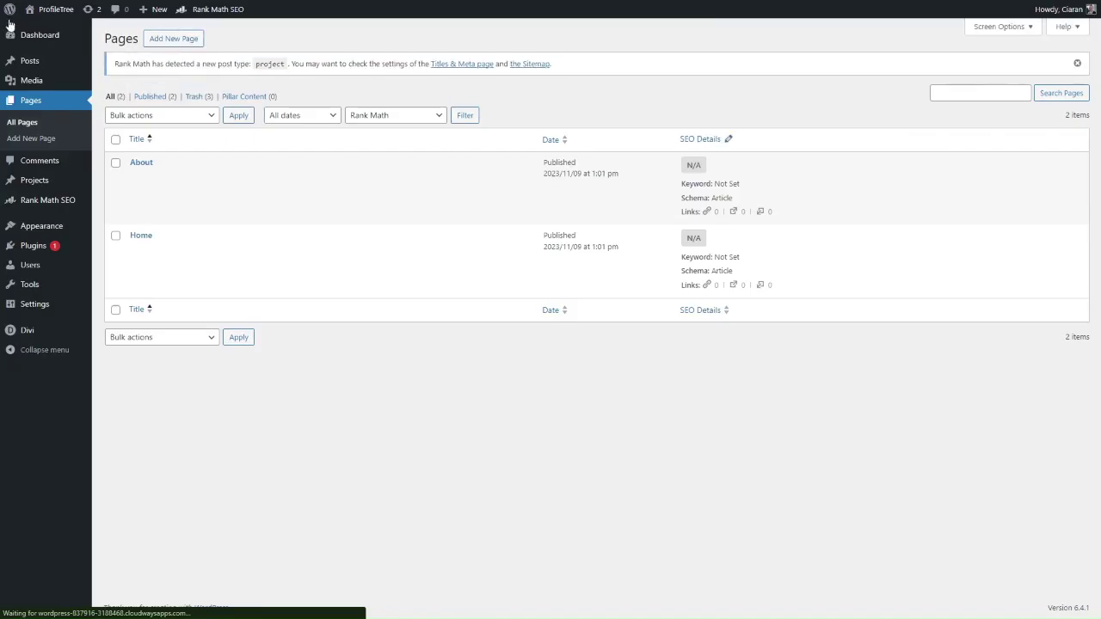
pyautogui.click(175, 38)
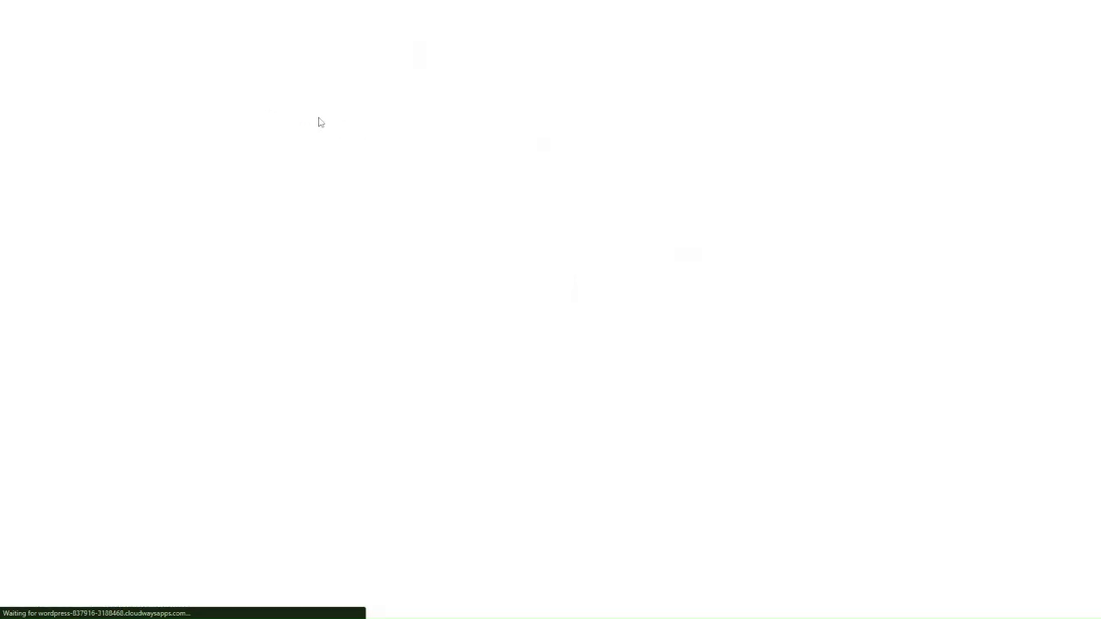
pyautogui.write('Blog')
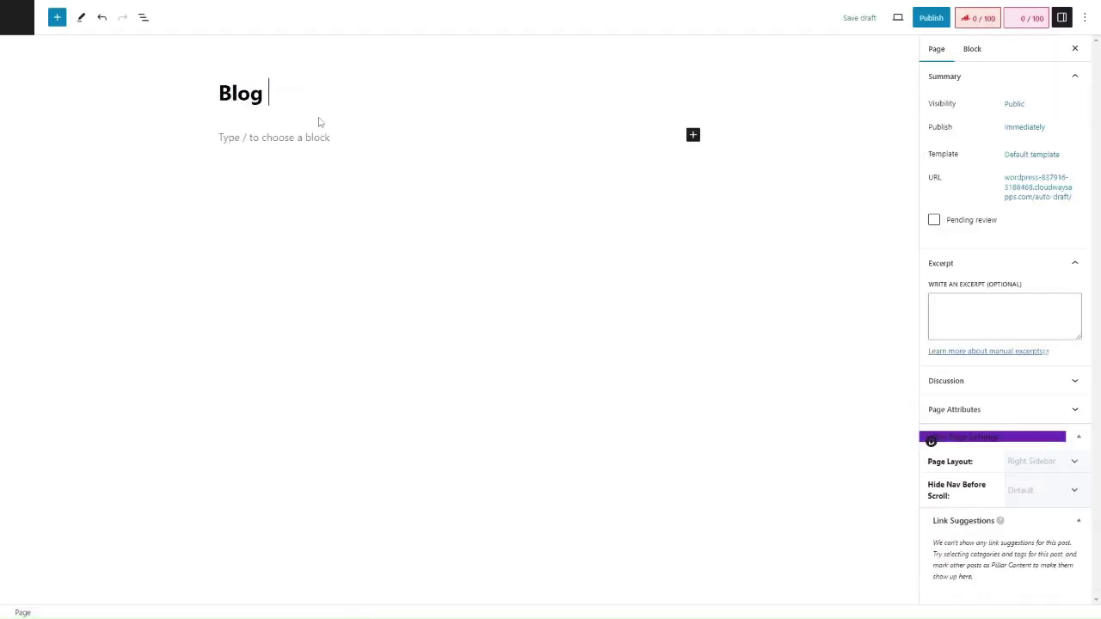
pyautogui.click(934, 23)
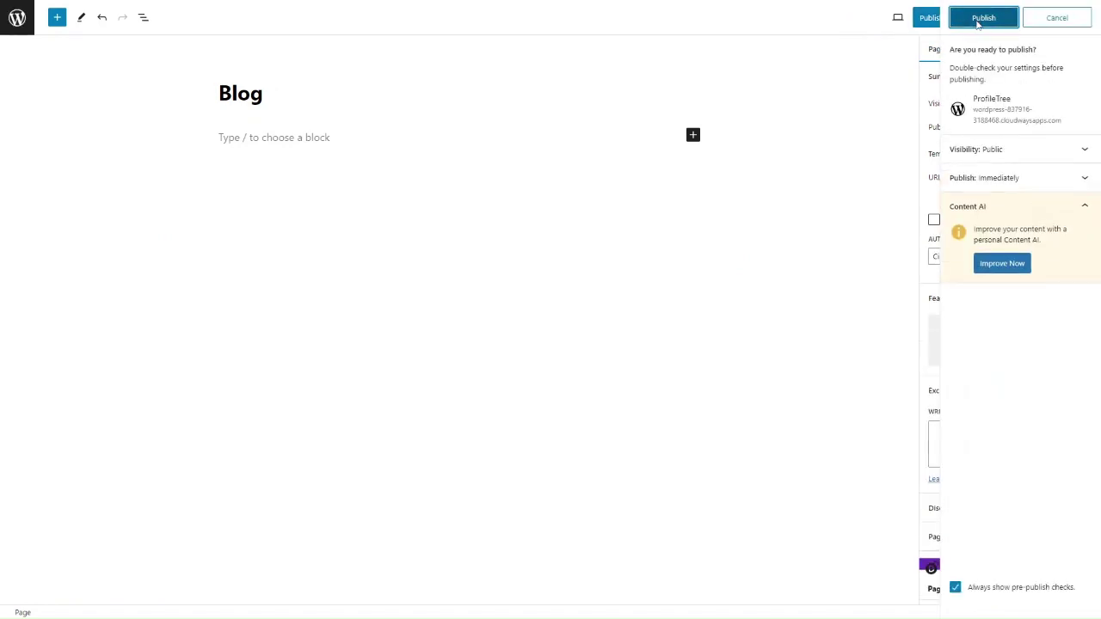
pyautogui.click(978, 24)
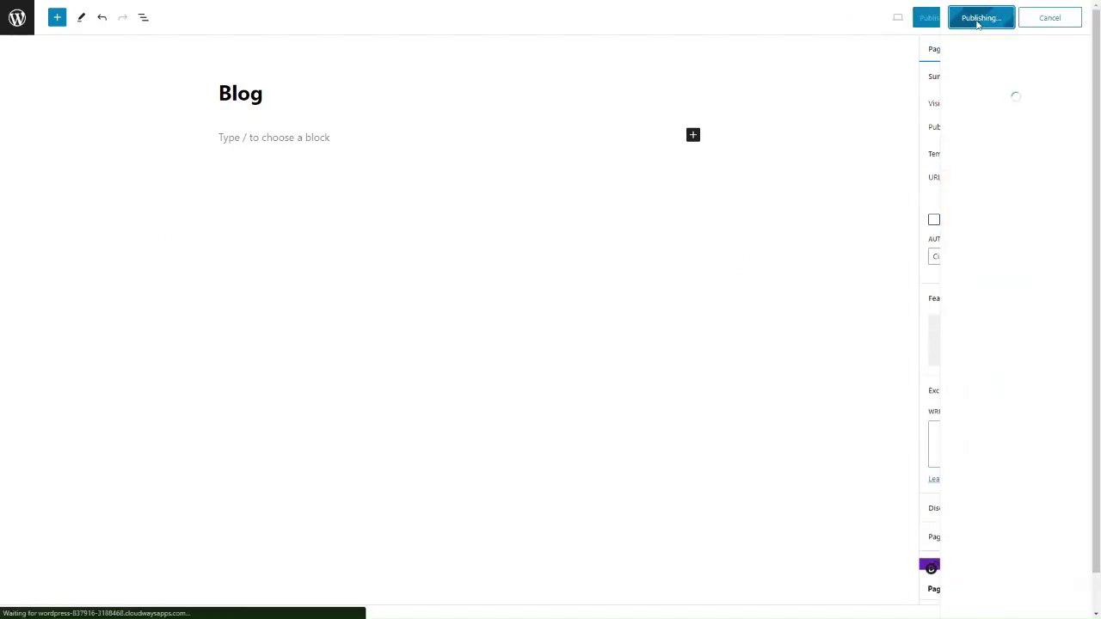
# Create and publish a new page titled 'Contact'.
pyautogui.click(17, 24)
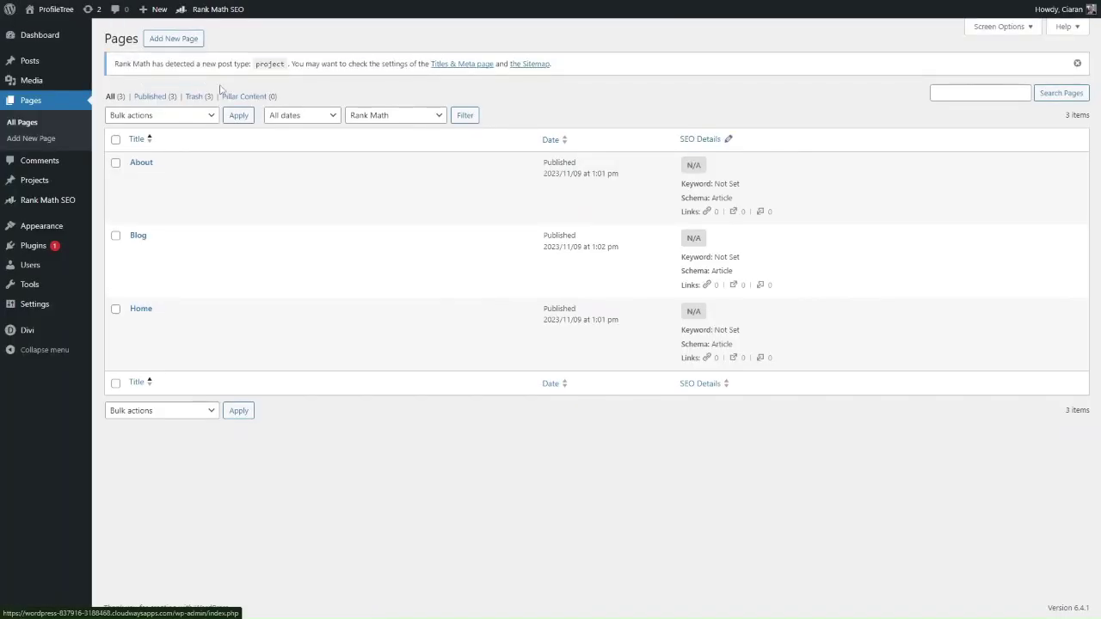
pyautogui.click(175, 44)
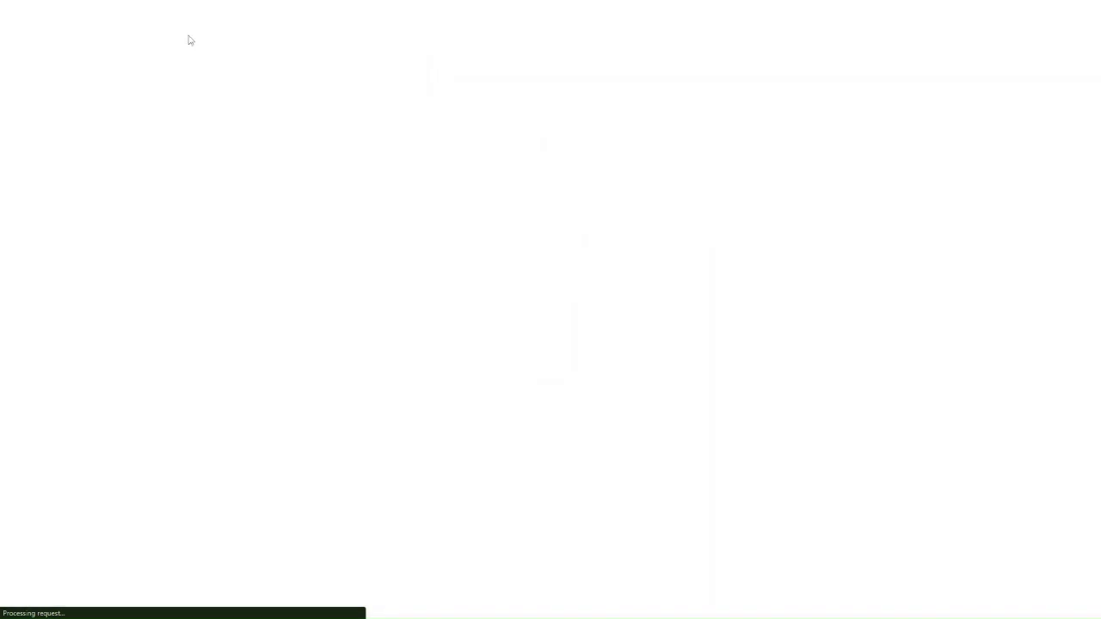
pyautogui.write('Con')
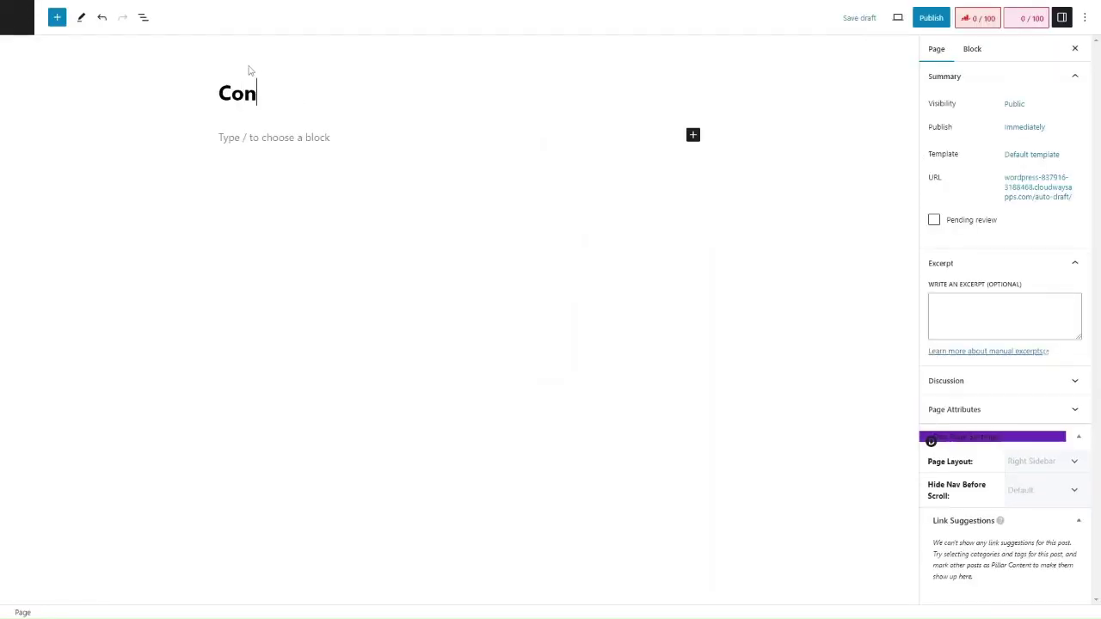
pyautogui.write('tact')
pyautogui.click(930, 18)
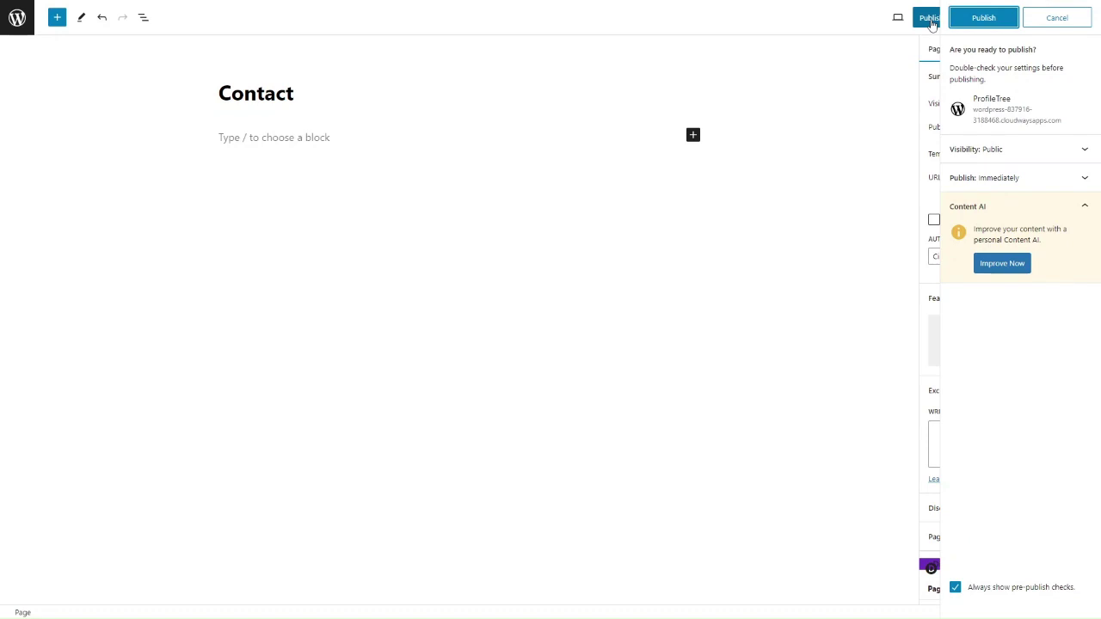
pyautogui.click(955, 13)
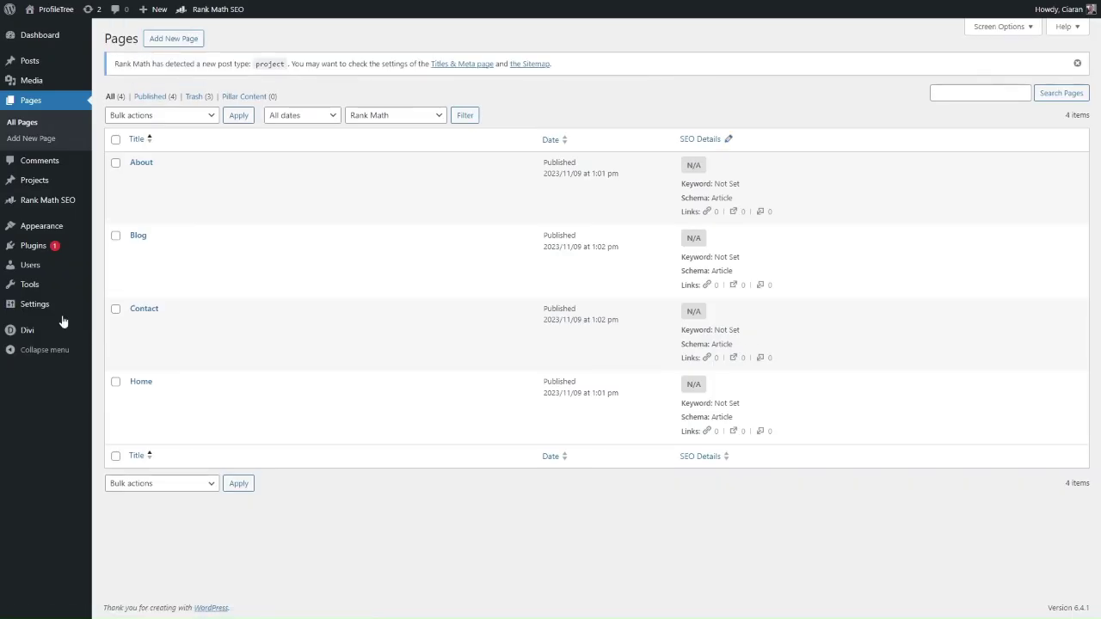
# Delete the old menu holding Home, About, Services and Contact Us items.
pyautogui.moveTo(43, 227)
pyautogui.click(113, 277)
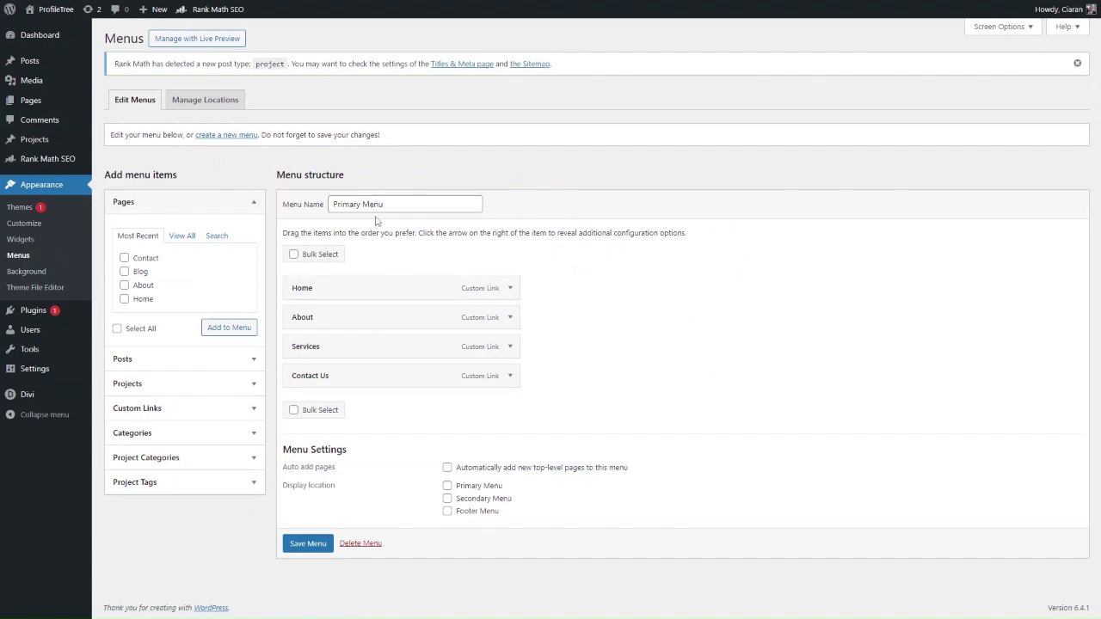
pyautogui.click(296, 255)
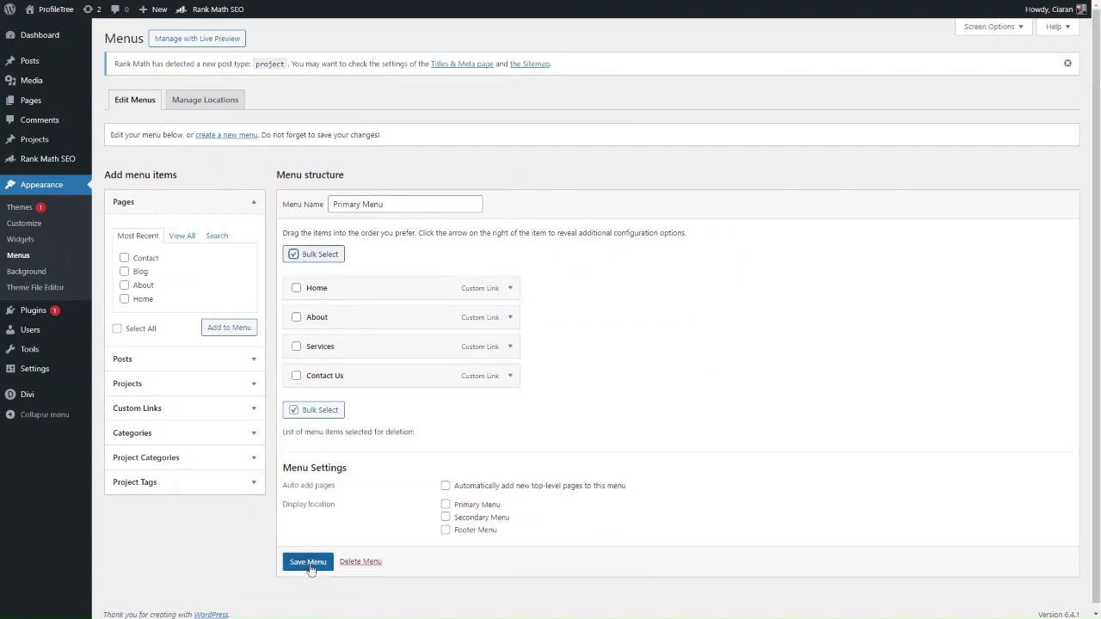
pyautogui.click(355, 563)
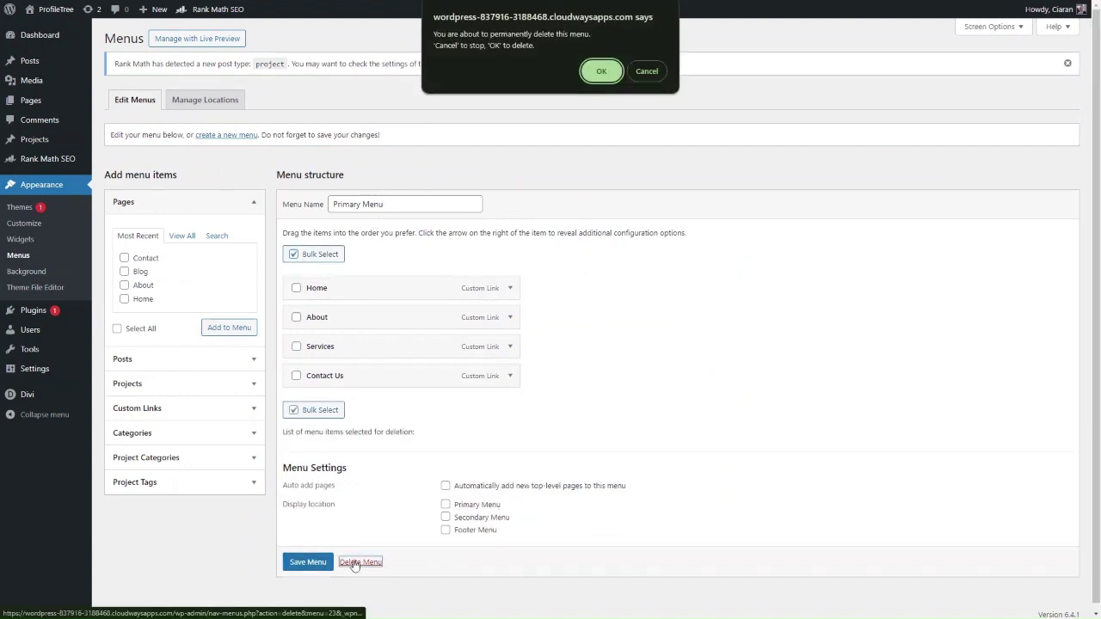
pyautogui.click(646, 70)
pyautogui.click(298, 290)
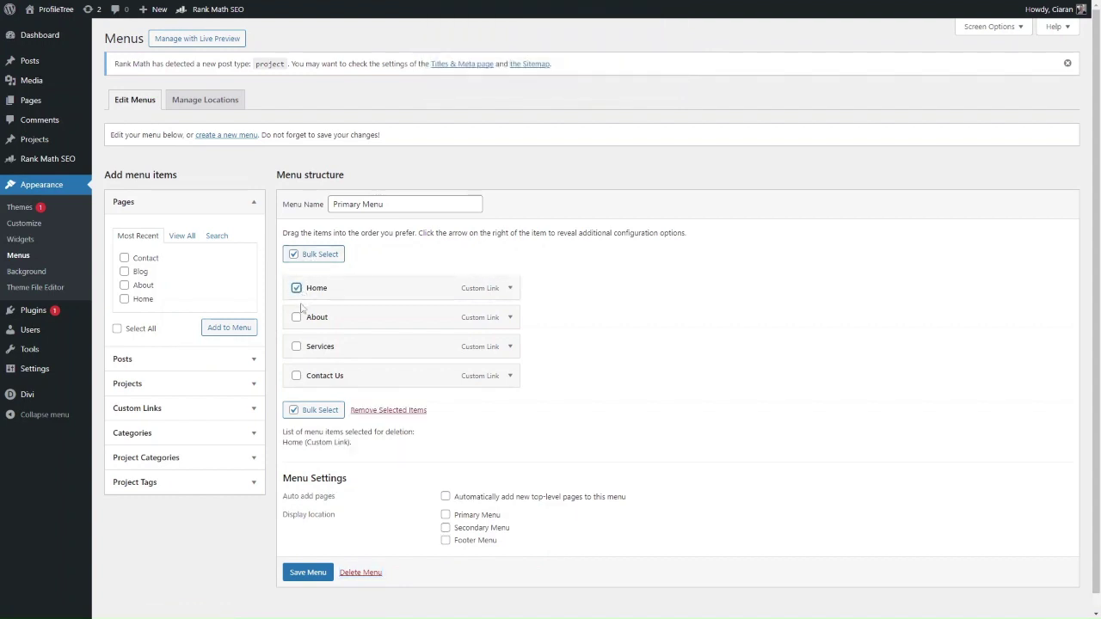
pyautogui.click(296, 317)
pyautogui.click(297, 347)
pyautogui.click(296, 375)
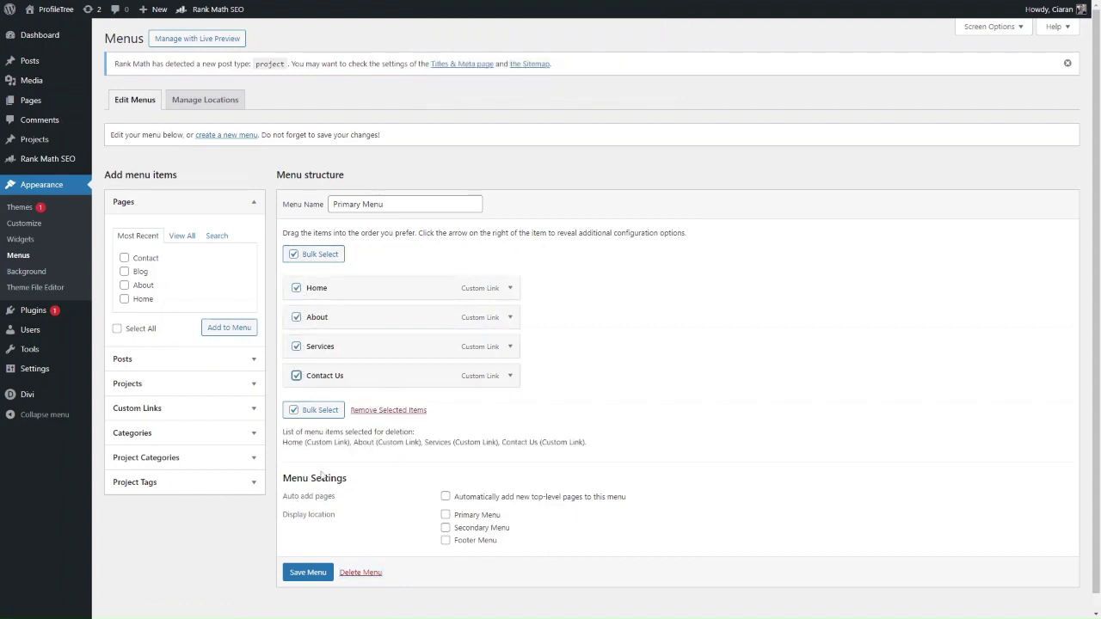
pyautogui.click(360, 572)
pyautogui.click(594, 75)
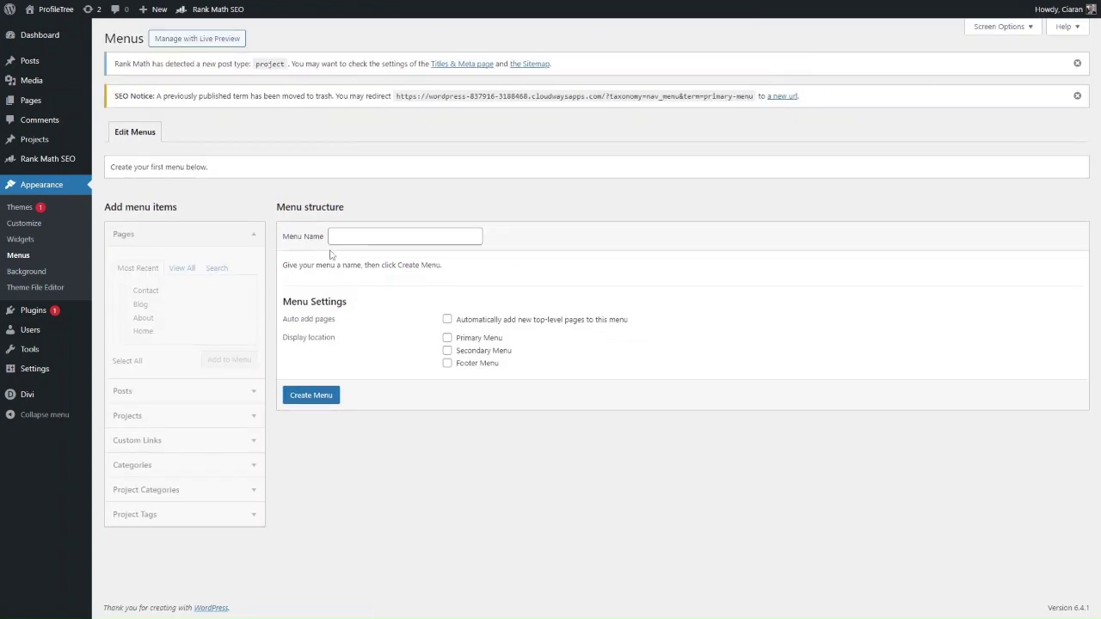
# Create a new menu named 'Primary Menu' assigned to the primary location.
pyautogui.click(365, 240)
pyautogui.write('Prim')
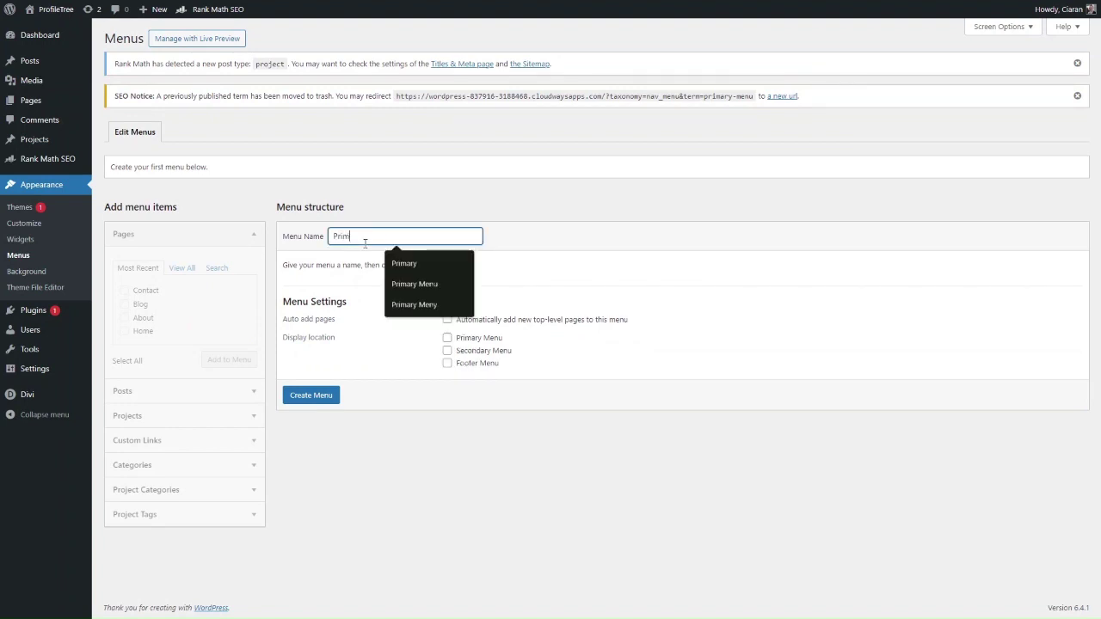
pyautogui.write('ary Menu')
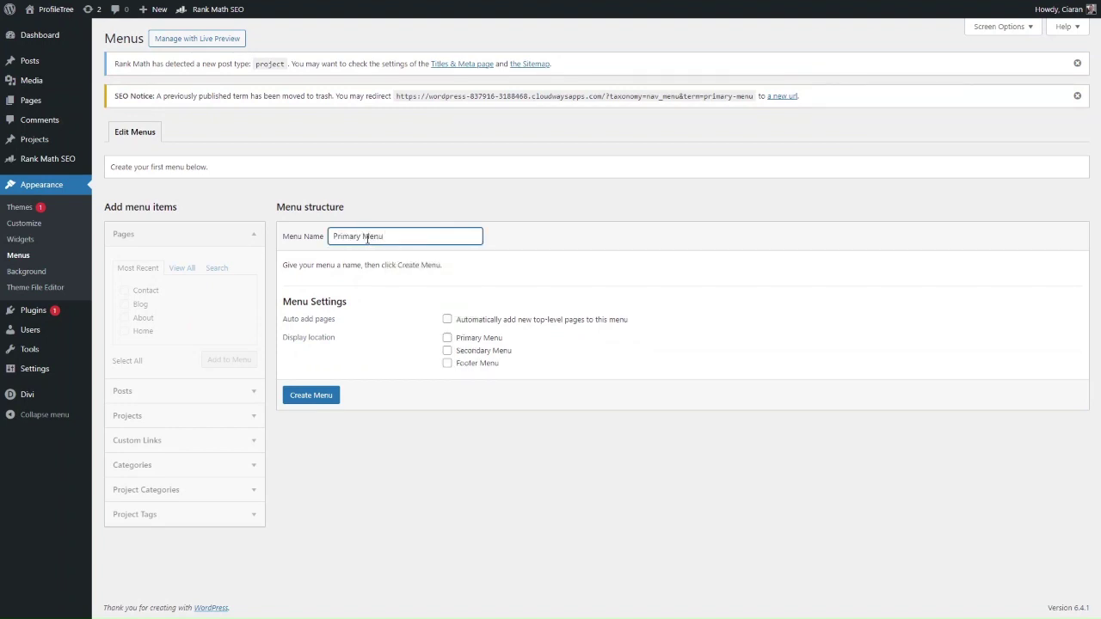
pyautogui.click(308, 397)
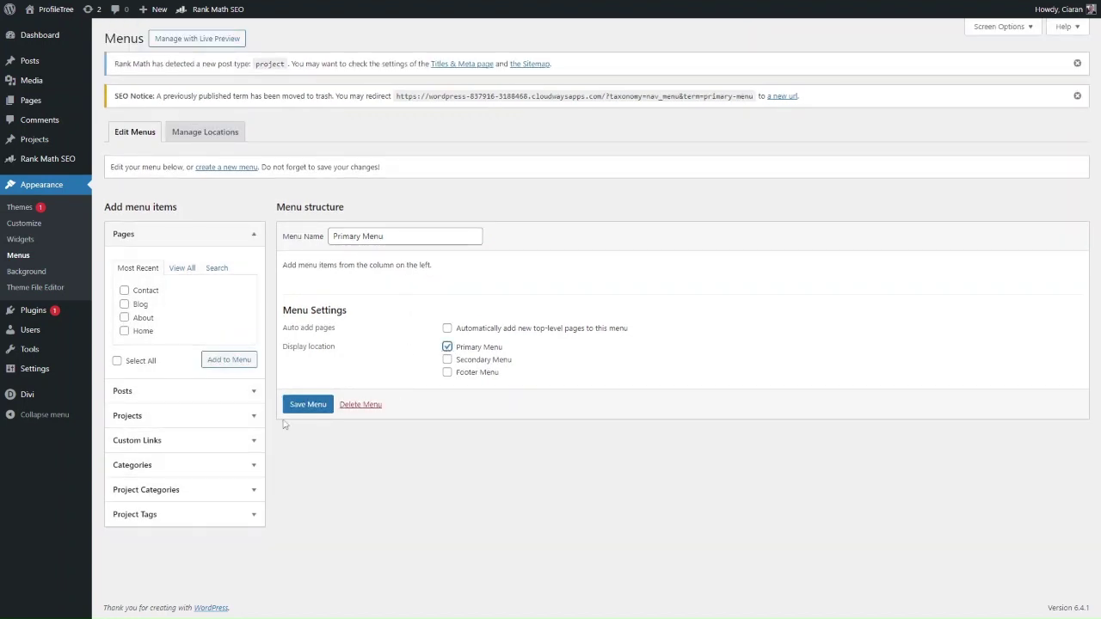
pyautogui.click(305, 406)
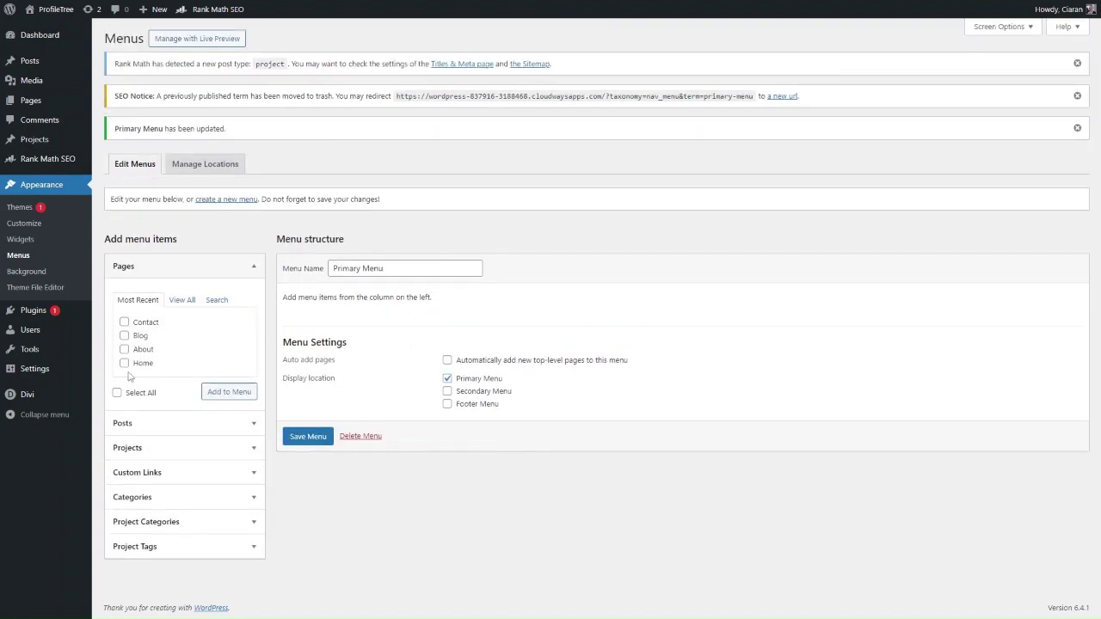
# Add the About, Blog and Contact pages, move Home to the top, and save the menu.
pyautogui.click(123, 349)
pyautogui.click(124, 336)
pyautogui.click(123, 321)
pyautogui.click(235, 391)
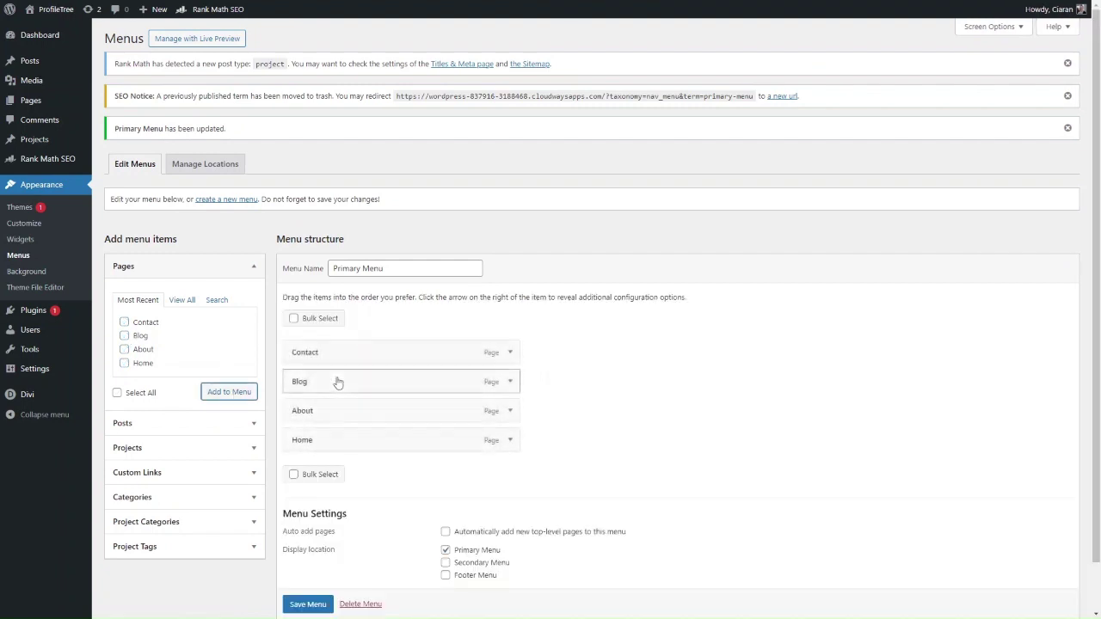
pyautogui.moveTo(306, 448); pyautogui.dragTo(309, 383)
pyautogui.click(313, 604)
pyautogui.scroll(-1, 313, 608)
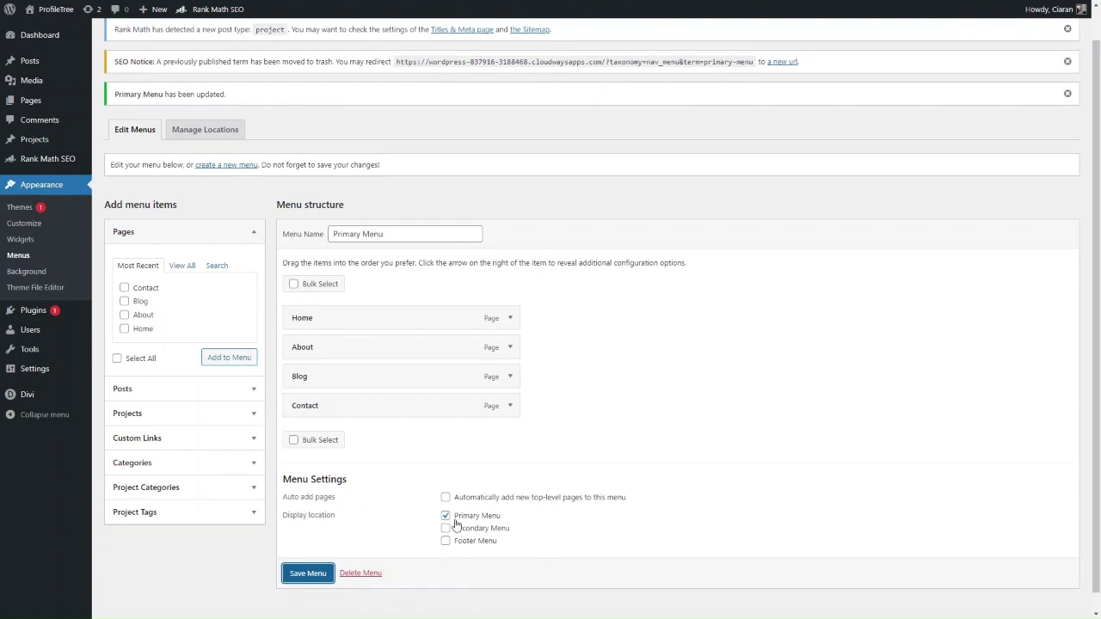
pyautogui.click(300, 574)
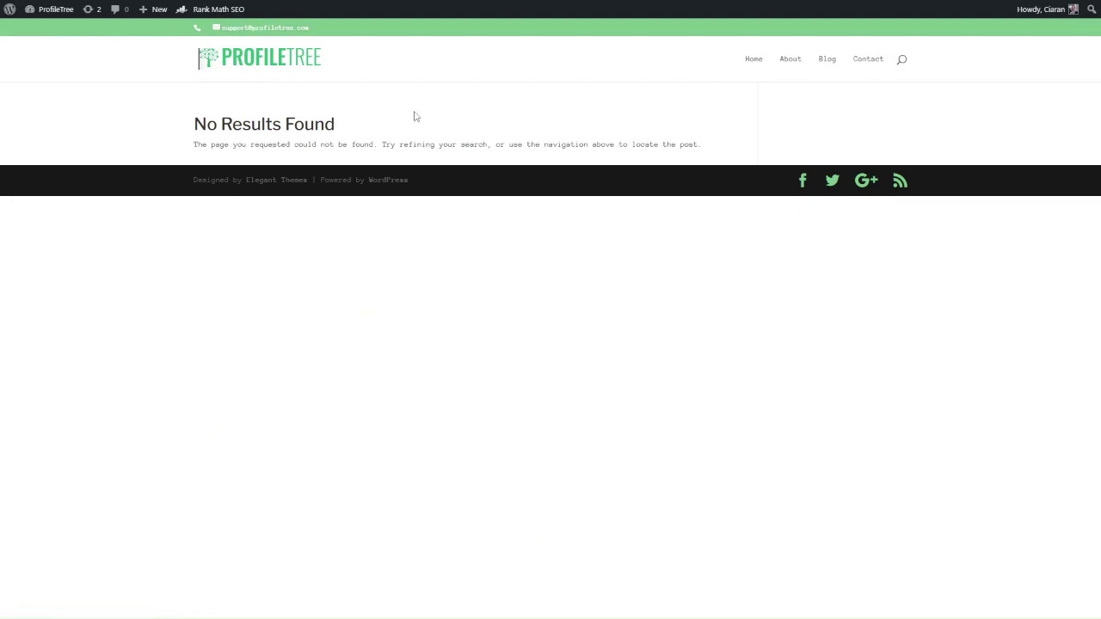
# Return from the live site to the WordPress admin dashboard.
pyautogui.click(55, 17)
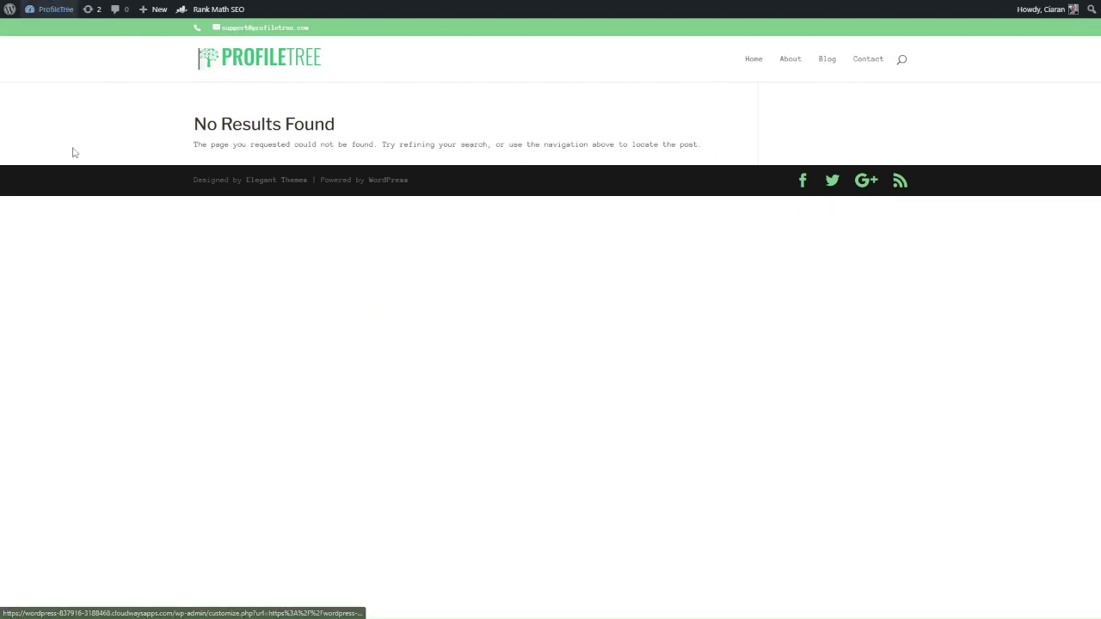
# Set a static homepage of Home with Blog as the posts page, and save.
pyautogui.moveTo(46, 234)
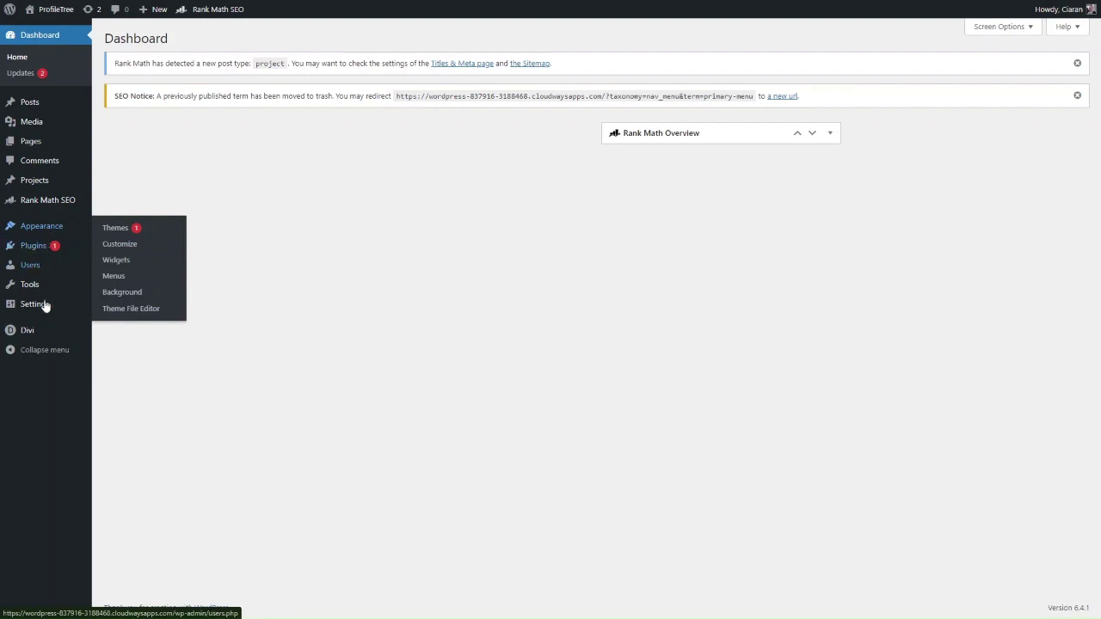
pyautogui.moveTo(42, 309)
pyautogui.click(120, 342)
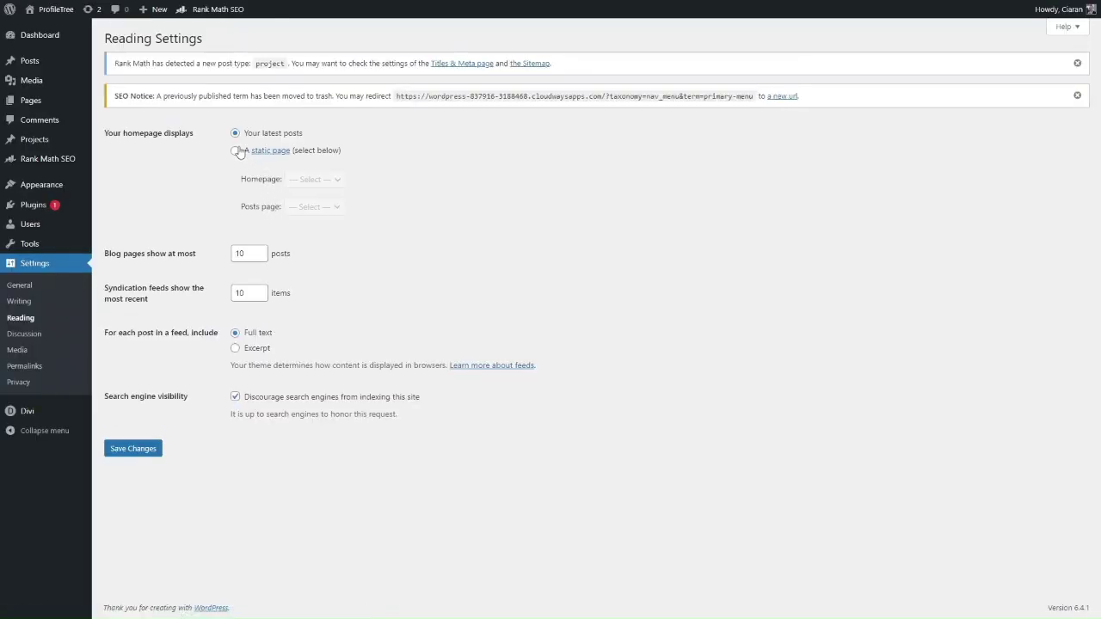
pyautogui.click(236, 152)
pyautogui.click(322, 179)
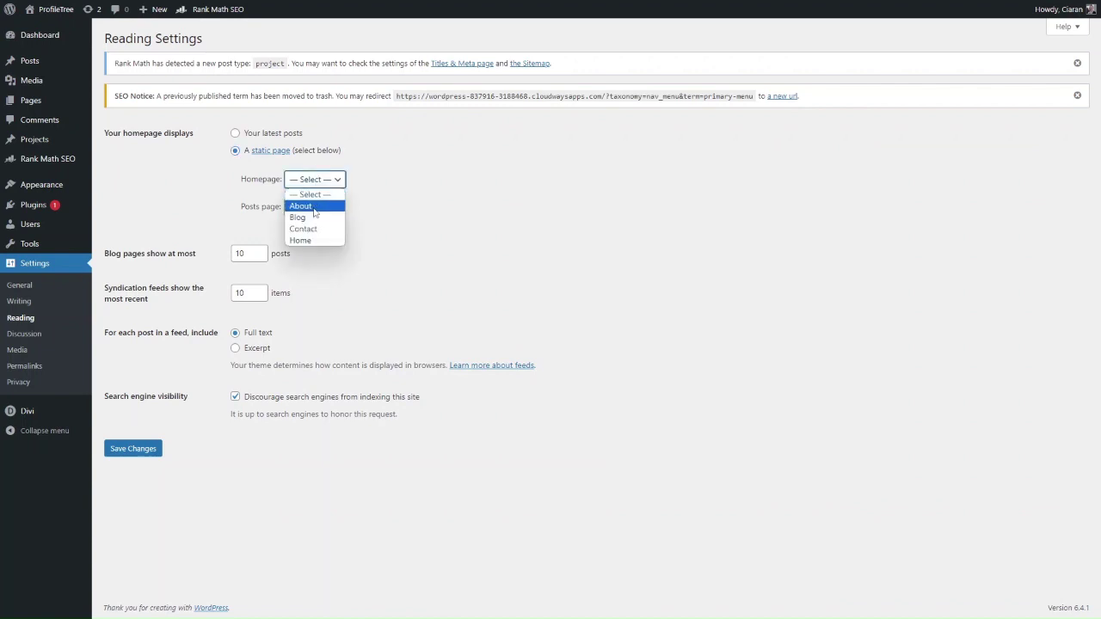
pyautogui.click(307, 241)
pyautogui.click(310, 207)
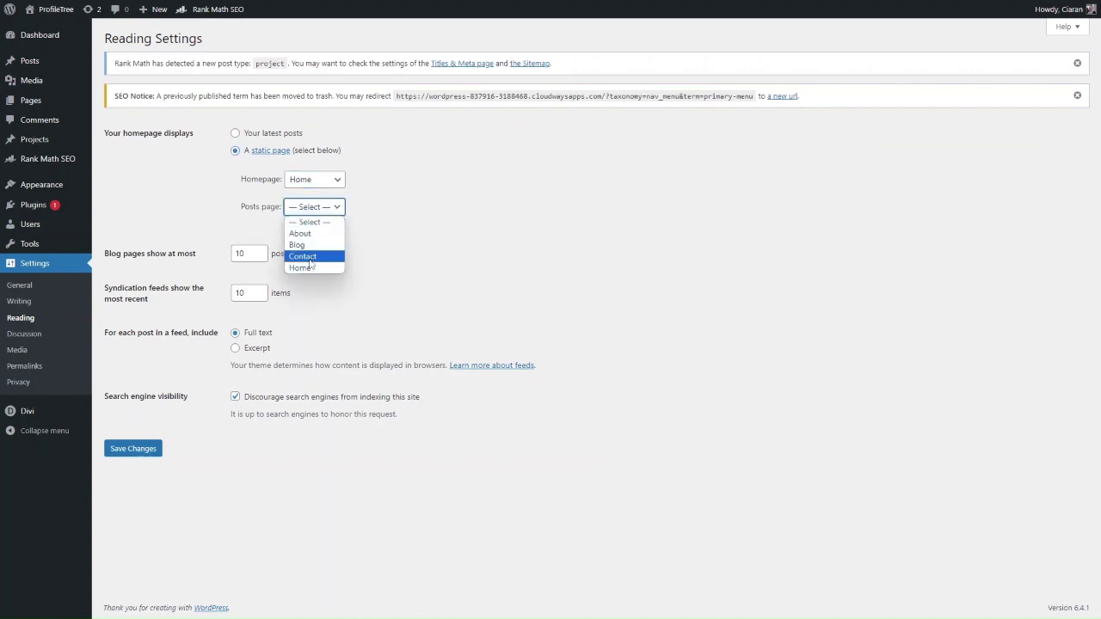
pyautogui.click(301, 244)
pyautogui.click(134, 453)
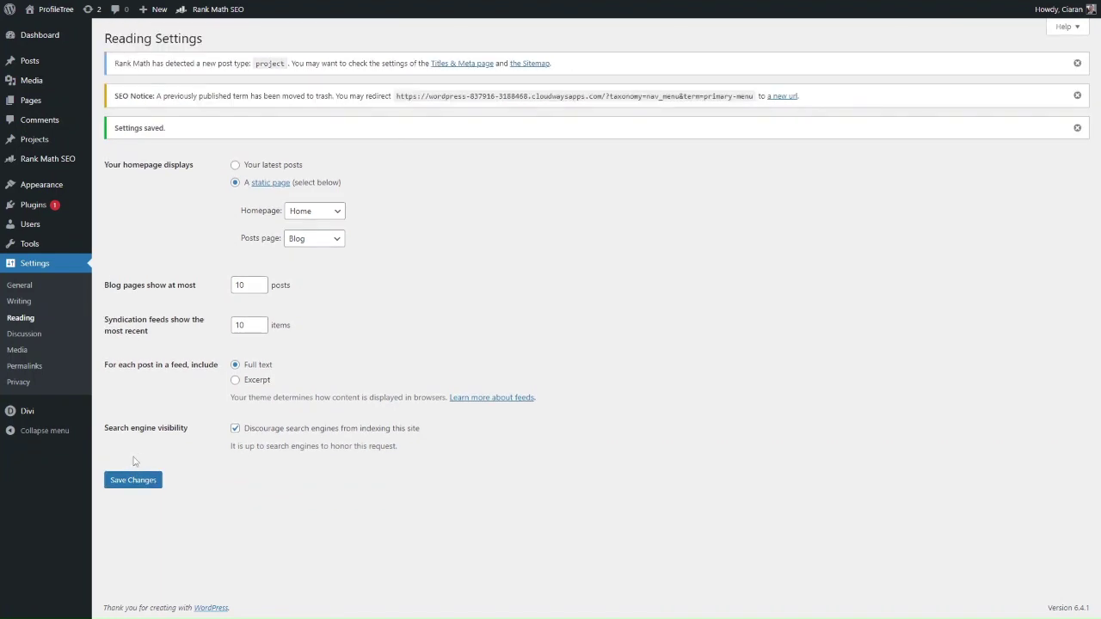
pyautogui.click(46, 103)
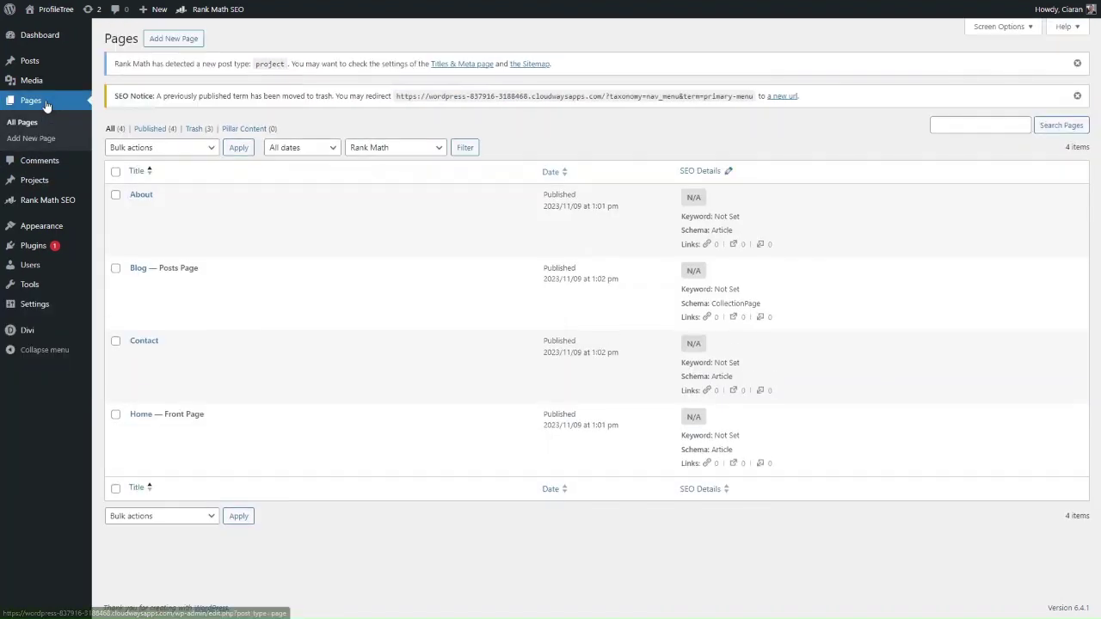
# Open 'Home — Front Page' in the block editor, add no blocks, and exit full screen.
pyautogui.click(140, 415)
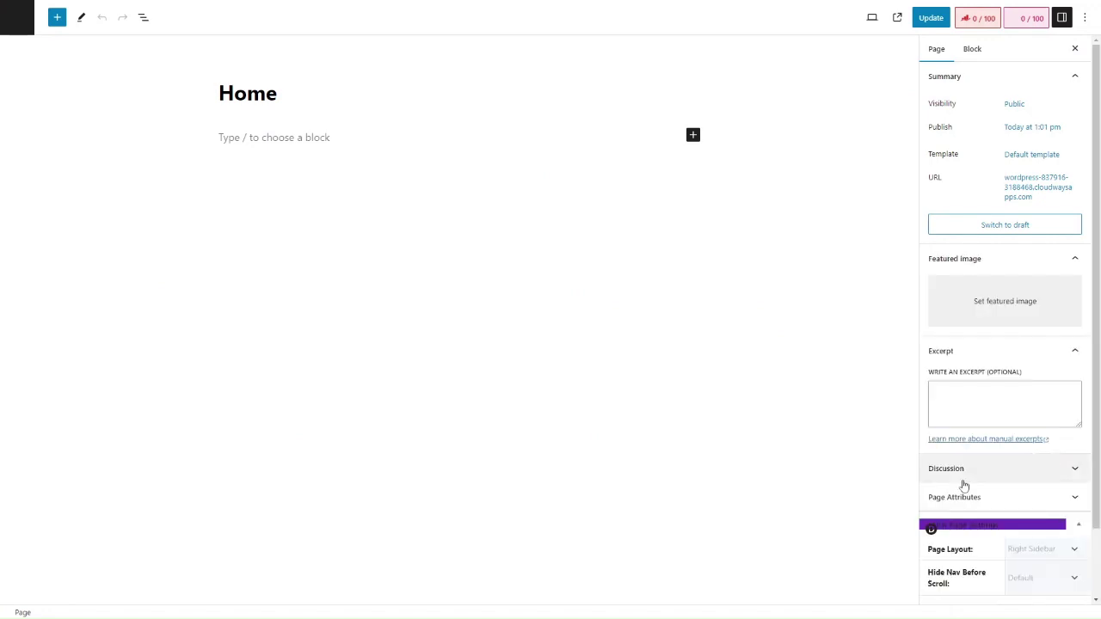
pyautogui.scroll(-1, 968, 486)
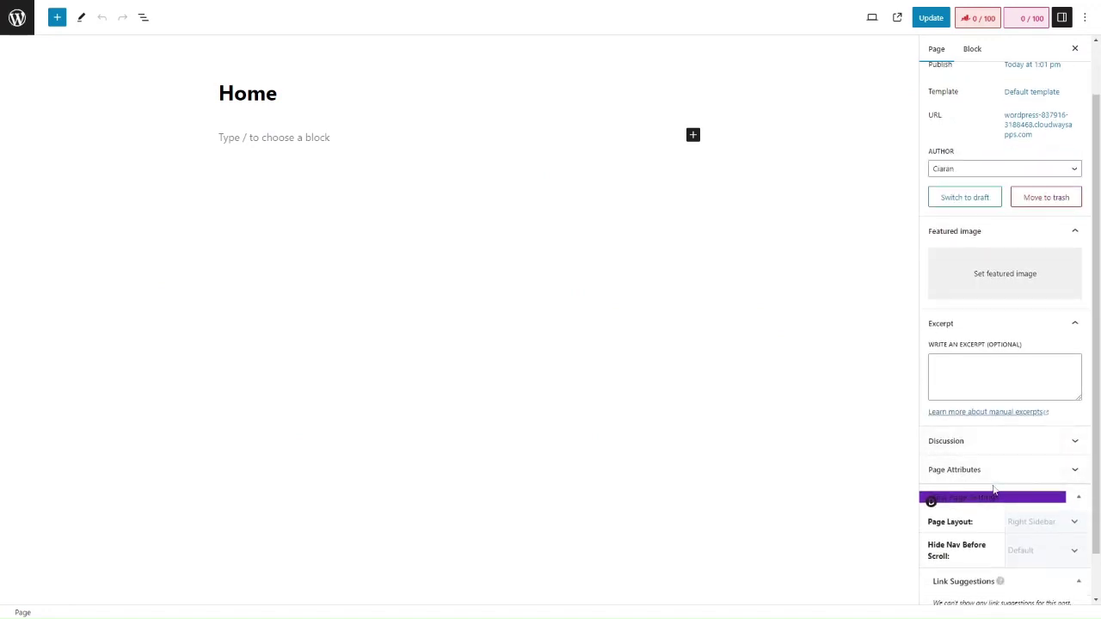
pyautogui.scroll(-1, 993, 489)
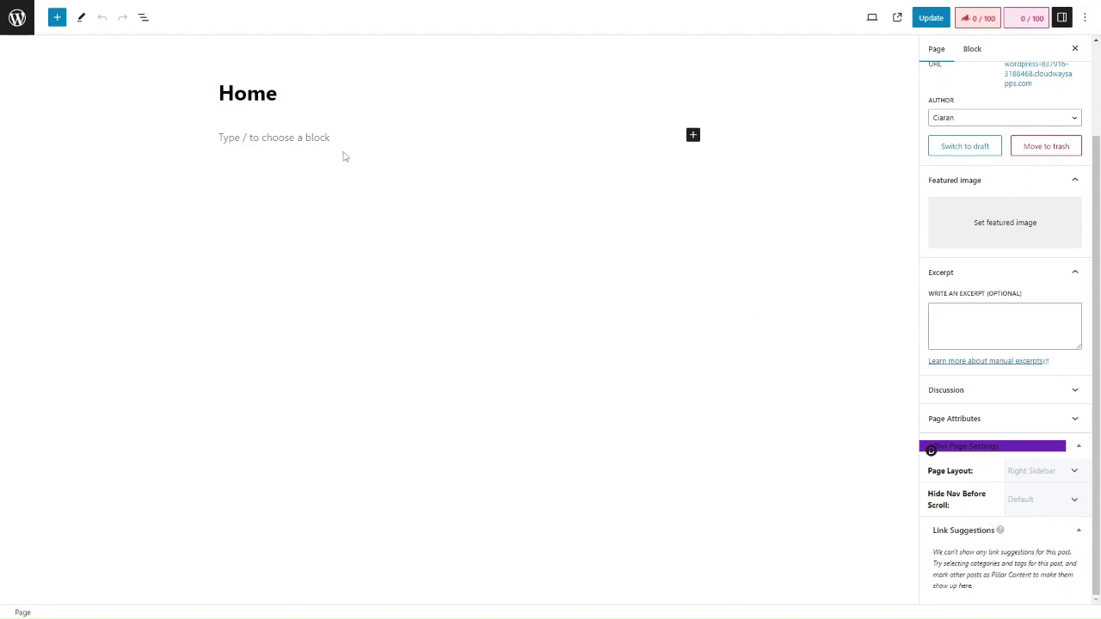
pyautogui.click(693, 135)
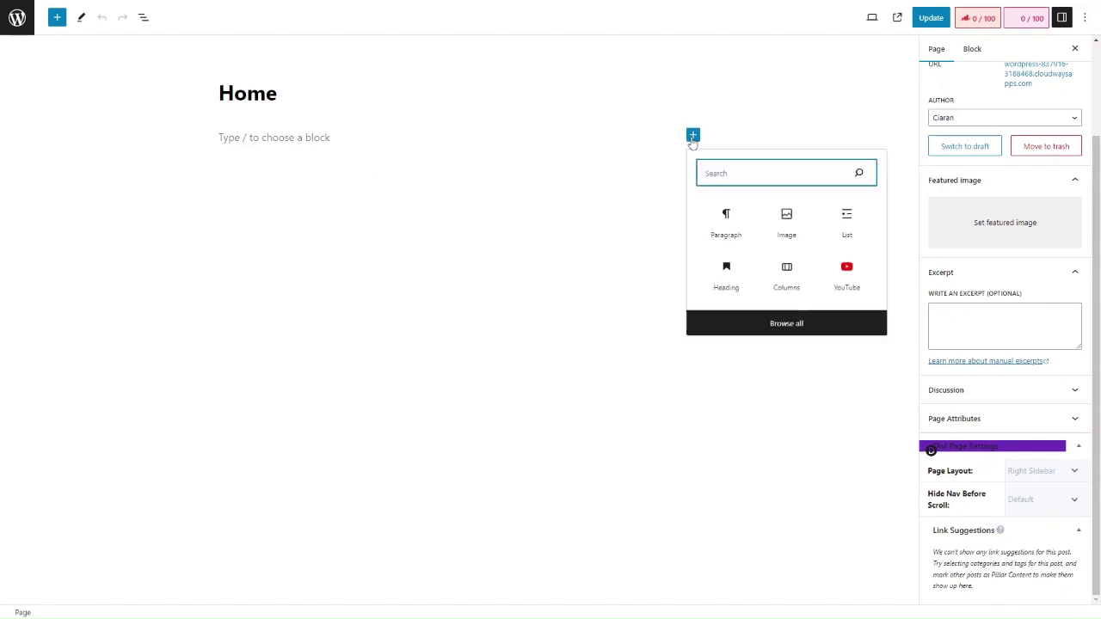
pyautogui.click(528, 147)
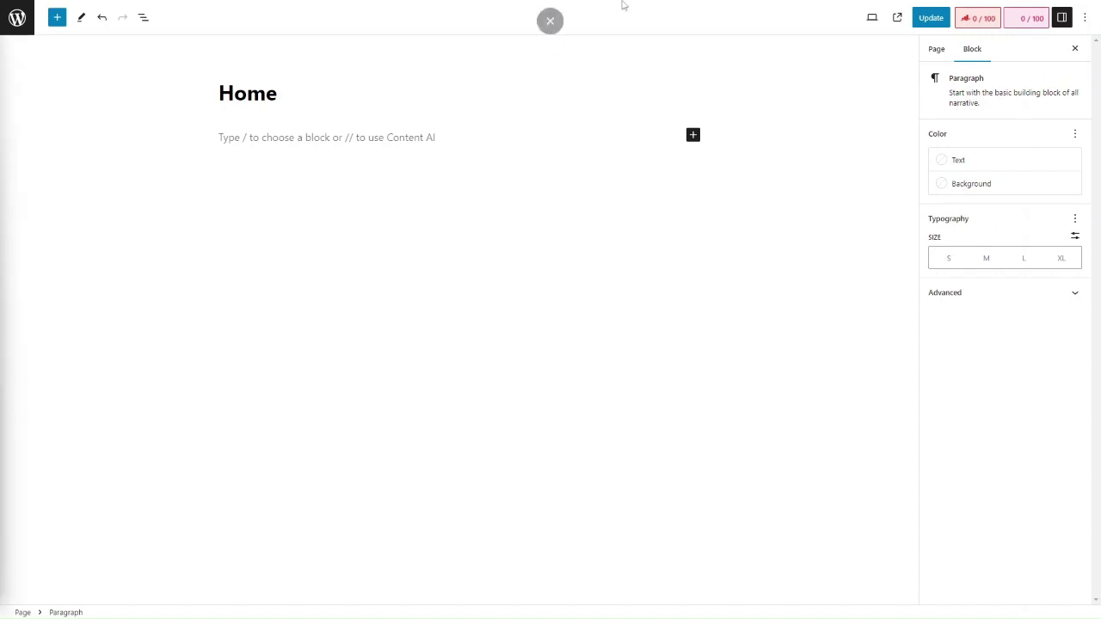
pyautogui.click(551, 34)
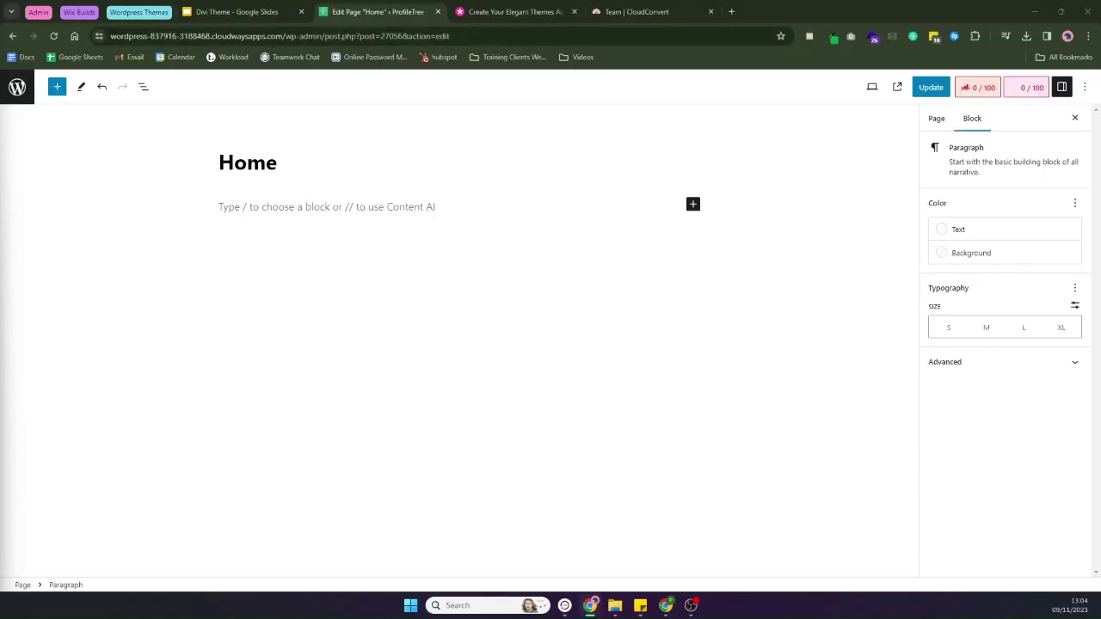